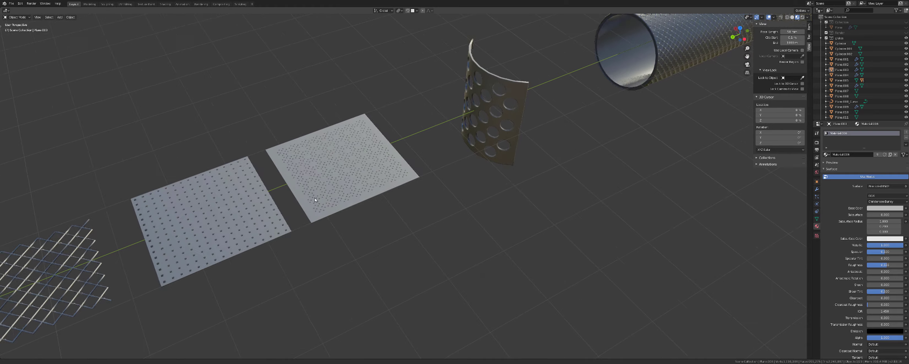
# Examine the finished example panels, the perforated flat plates, the curved perforated sheet and the patterned tube.
pyautogui.scroll(2, 443, 155)
pyautogui.click(514, 115)
pyautogui.moveTo(532, 91); pyautogui.dragTo(147, 30, button='middle')
pyautogui.keyDown('shift'); pyautogui.moveTo(170, 267); pyautogui.dragTo(492, 145, button='middle'); pyautogui.keyUp('shift')
pyautogui.click(491, 145)
pyautogui.scroll(2, 491, 145)
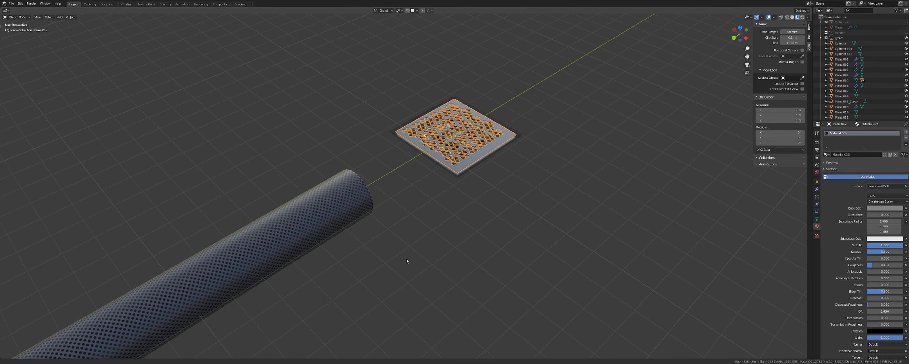
pyautogui.press('KP_Decimal')
pyautogui.click(522, 129)
pyautogui.scroll(3, 520, 131)
pyautogui.moveTo(475, 156); pyautogui.dragTo(467, 143, button='middle')
pyautogui.scroll(-8, 468, 144)
pyautogui.keyDown('shift'); pyautogui.moveTo(180, 247); pyautogui.dragTo(516, 144, button='middle'); pyautogui.keyUp('shift')
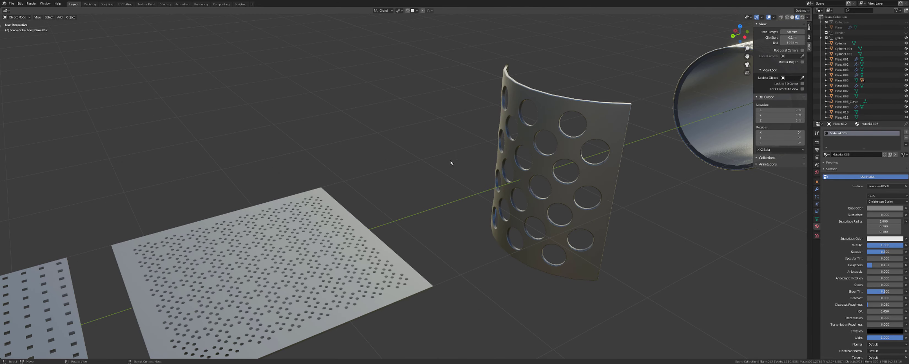
pyautogui.scroll(-5, 450, 163)
# Add a plane mesh at the 3D cursor.
pyautogui.hotkey('shift', 'a')
pyautogui.moveTo(384, 204)
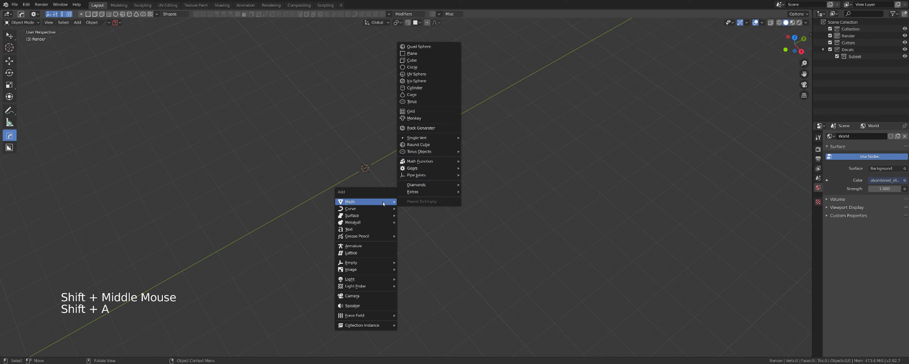
pyautogui.click(445, 53)
pyautogui.moveTo(422, 85); pyautogui.dragTo(405, 92, button='middle')
pyautogui.scroll(3, 406, 92)
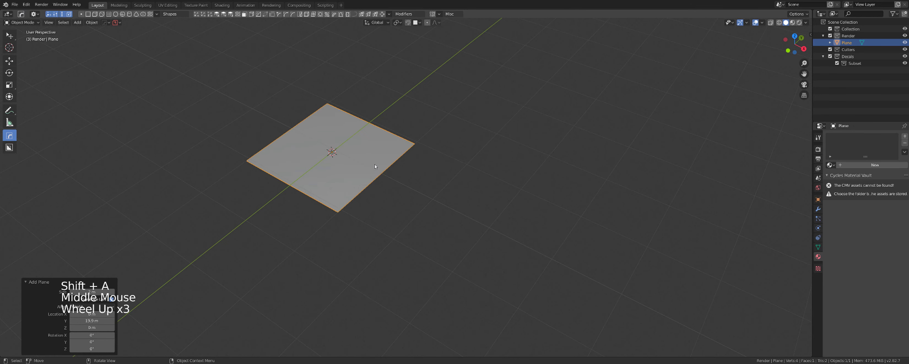
# Subdivide the plane repeatedly into an 8 by 8 grid of faces.
pyautogui.press('Tab')
pyautogui.keyDown('shift'); pyautogui.scroll(1, 384, 159); pyautogui.keyUp('shift')
pyautogui.keyDown('shift'); pyautogui.moveTo(383, 159); pyautogui.dragTo(406, 173, button='middle'); pyautogui.keyUp('shift')
pyautogui.rightClick(372, 183)
pyautogui.click(374, 193)
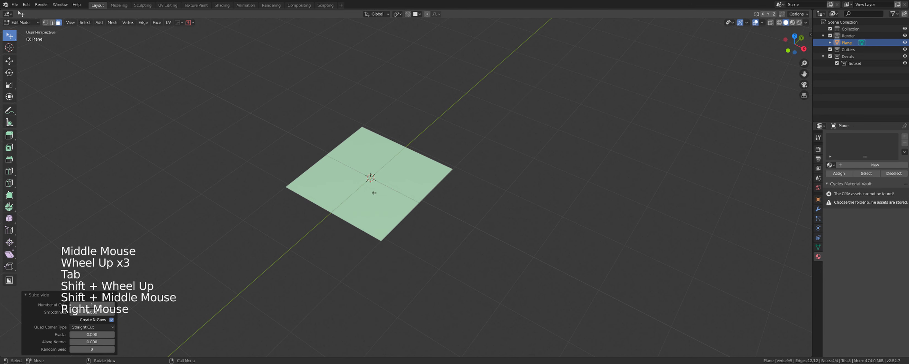
pyautogui.scroll(3, 374, 193)
pyautogui.hotkey('shift', 'r')
pyautogui.hotkey('shift', 'r')
pyautogui.hotkey('shift', 'r')
# Select the grid's outer border vertices, and invert the selection to pick the interior.
pyautogui.press('Tab')
pyautogui.click(360, 286)
pyautogui.keyDown('ctrl'); pyautogui.click(198, 179); pyautogui.keyUp('ctrl')
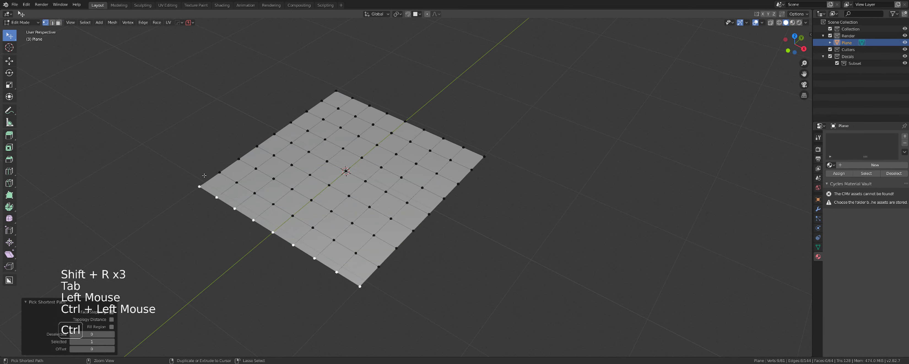
pyautogui.keyDown('ctrl'); pyautogui.click(379, 268); pyautogui.keyUp('ctrl')
pyautogui.keyDown('shift'); pyautogui.scroll(1, 395, 190); pyautogui.keyUp('shift')
pyautogui.scroll(2, 395, 190)
pyautogui.keyDown('shift'); pyautogui.moveTo(382, 271); pyautogui.dragTo(396, 197, button='middle'); pyautogui.keyUp('shift')
pyautogui.hotkey('ctrl', 'i')
# Duplicate the inner 6 by 6 block of faces in place and separate it into its own object.
pyautogui.press('Tab')
pyautogui.hotkey('shift', 'd')
pyautogui.rightClick(406, 155)
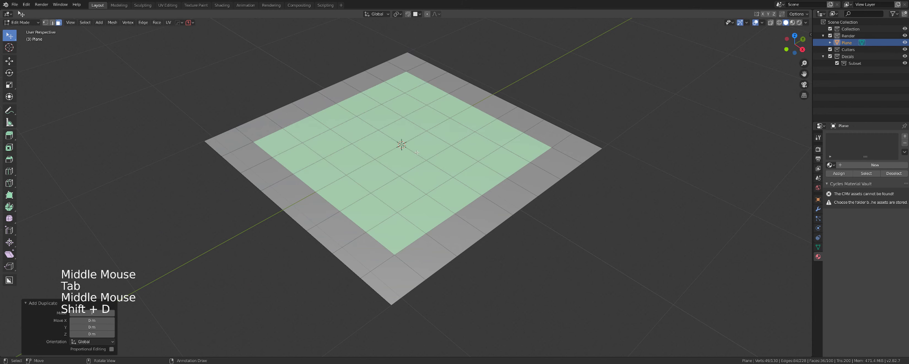
pyautogui.keyDown('shift'); pyautogui.moveTo(406, 155); pyautogui.dragTo(386, 165, button='middle'); pyautogui.keyUp('shift')
pyautogui.press('p')
pyautogui.click(386, 166)
pyautogui.press('Tab')
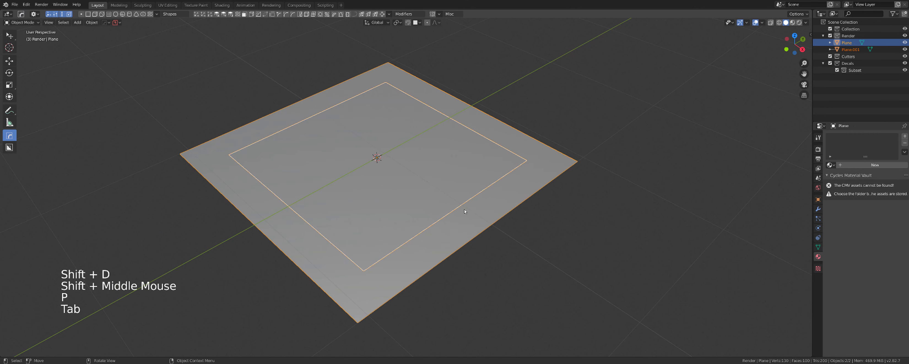
# Delete the original subdivided plane, leaving only the separated inner grid.
pyautogui.click(482, 224)
pyautogui.press('x')
pyautogui.click(460, 215)
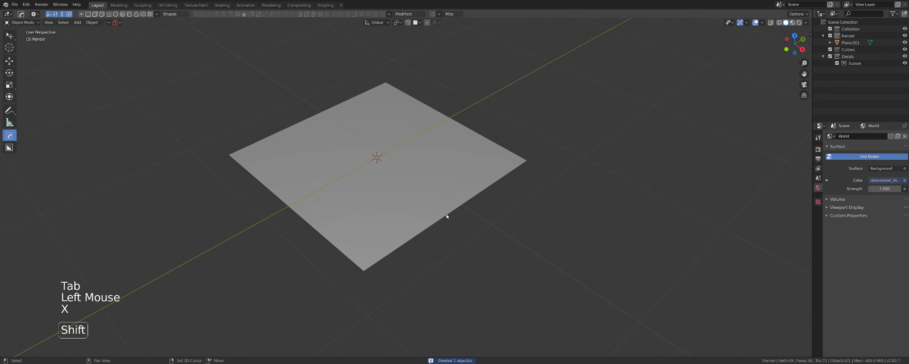
# Add a new 2 m plane at the 3D cursor as the panel base.
pyautogui.hotkey('shift', 'a')
pyautogui.moveTo(441, 223)
pyautogui.press('Escape')
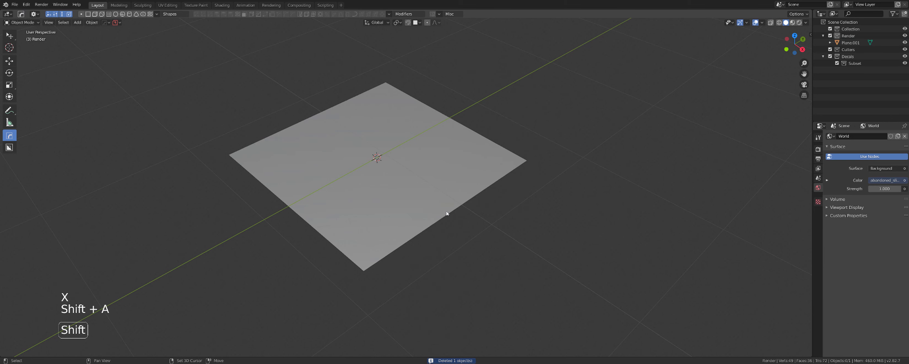
pyautogui.hotkey('shift', 'a')
pyautogui.click(489, 63)
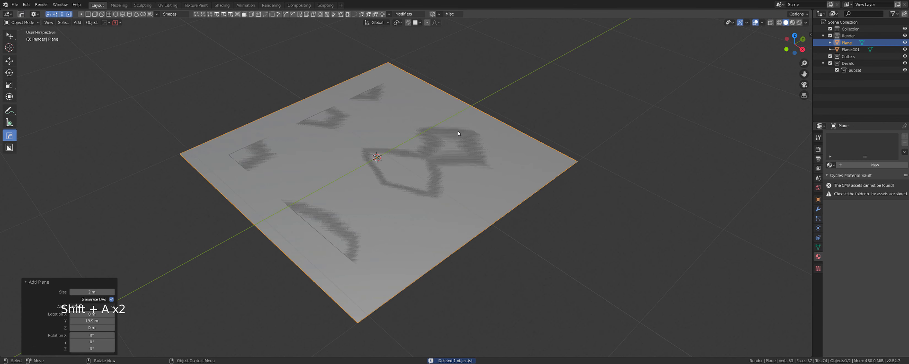
# Add a Solidify modifier to the new plane with a thickness of about 0.027 m.
pyautogui.moveTo(487, 175); pyautogui.dragTo(373, 173, button='middle')
pyautogui.scroll(2, 372, 173)
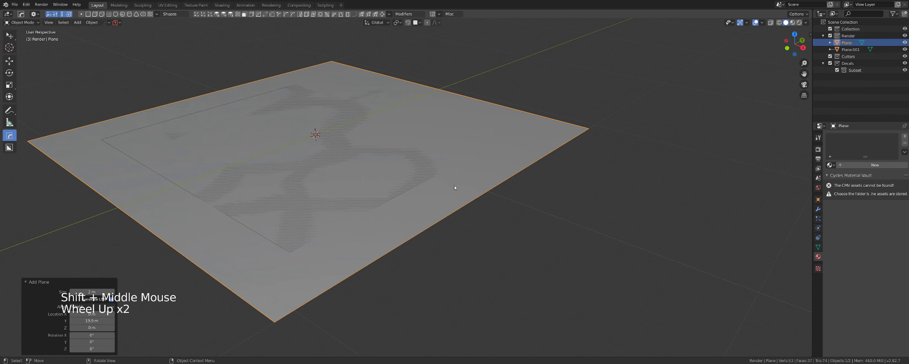
pyautogui.press('q')
pyautogui.click(448, 193)
pyautogui.click(446, 193)
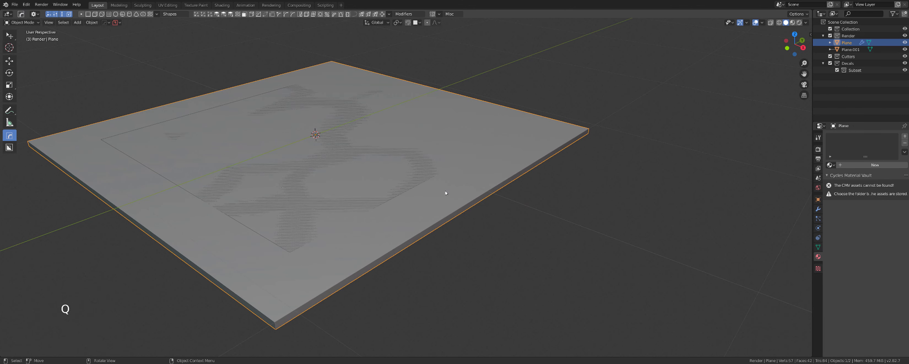
# Add a Wireframe modifier to the inner grid with a thickness of about 0.026.
pyautogui.click(414, 181)
pyautogui.press('q')
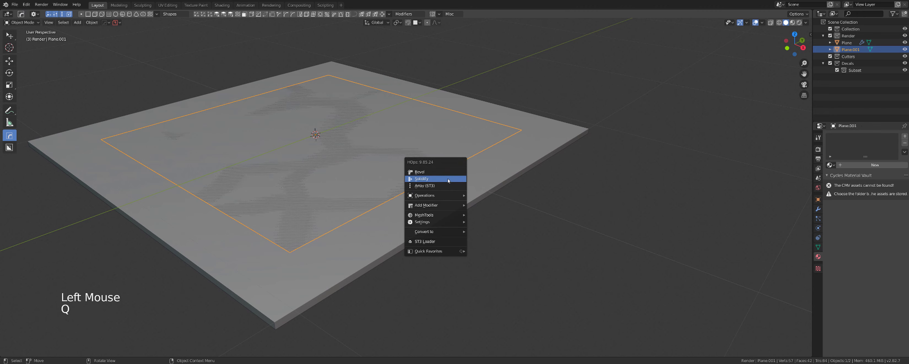
pyautogui.moveTo(447, 206)
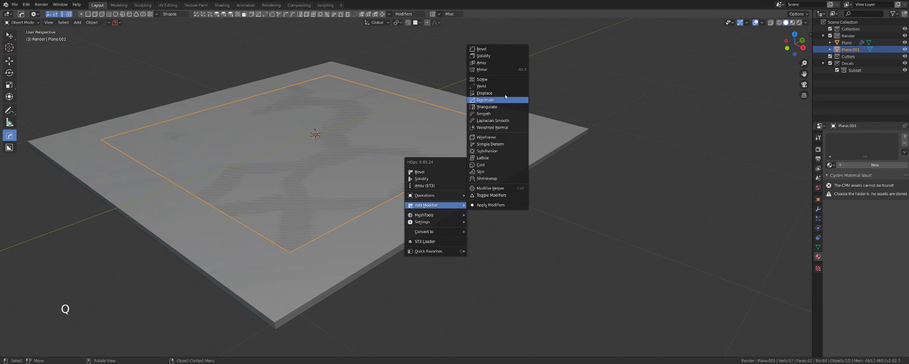
pyautogui.click(502, 138)
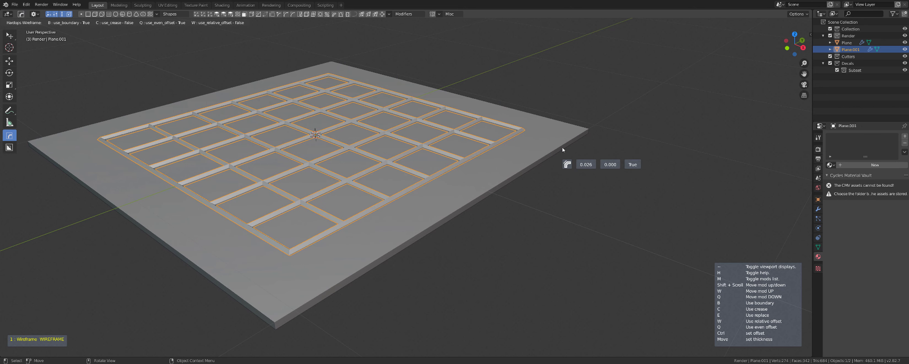
pyautogui.click(561, 156)
# Apply the Wireframe modifier on the inner grid.
pyautogui.scroll(3, 561, 155)
pyautogui.keyDown('shift'); pyautogui.moveTo(562, 155); pyautogui.dragTo(424, 183, button='middle'); pyautogui.keyUp('shift')
pyautogui.hotkey('ctrl', '`')
pyautogui.click(424, 183)
# Move the wireframe grid slightly along the global Z axis relative to the slab's surface.
pyautogui.scroll(4, 424, 183)
pyautogui.click(424, 183)
pyautogui.scroll(2, 424, 183)
pyautogui.press('g')
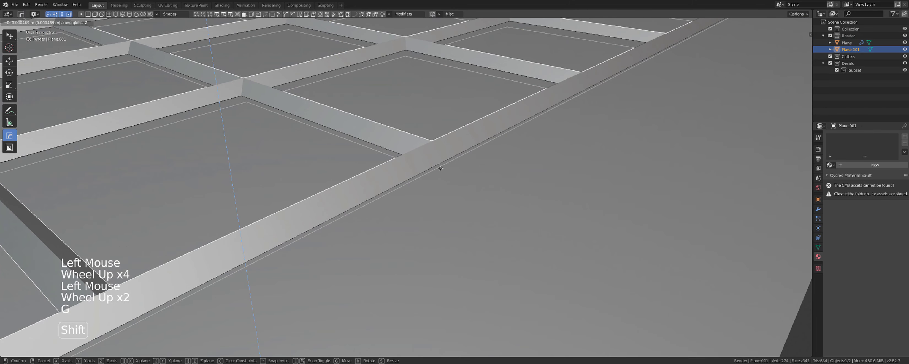
# Cut the wireframe grid out of the slab with a Boolean Difference.
pyautogui.keyDown('shift'); pyautogui.click(530, 204); pyautogui.keyUp('shift')
pyautogui.press('q')
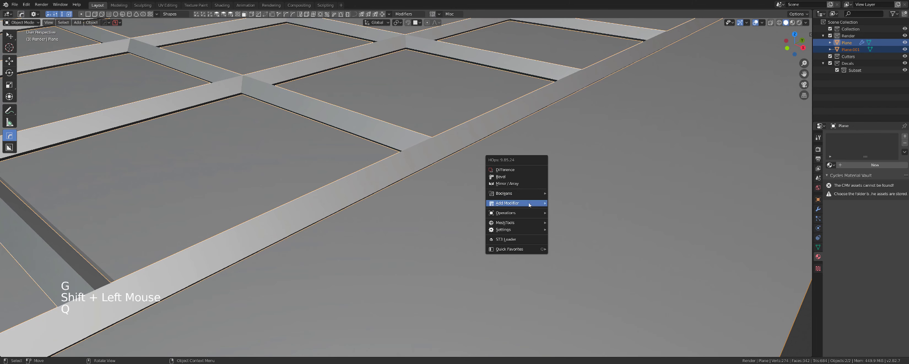
pyautogui.click(518, 170)
pyautogui.scroll(-6, 501, 187)
pyautogui.click(484, 192)
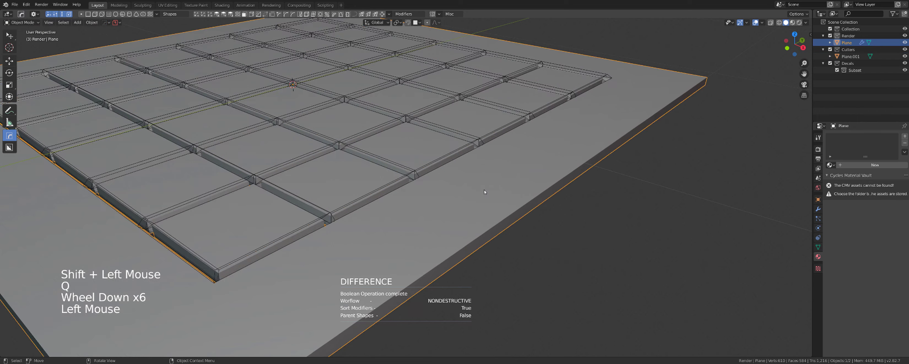
# Move the Solidify modifier above the Boolean in the slab's modifier stack.
pyautogui.scroll(-3, 484, 192)
pyautogui.hotkey('ctrl', '`')
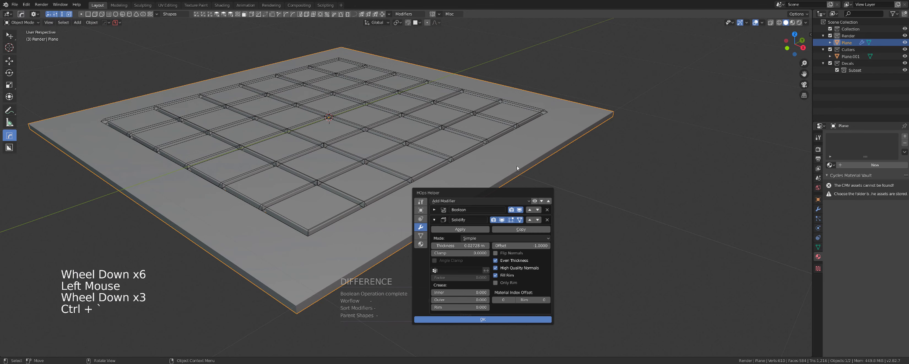
pyautogui.click(531, 220)
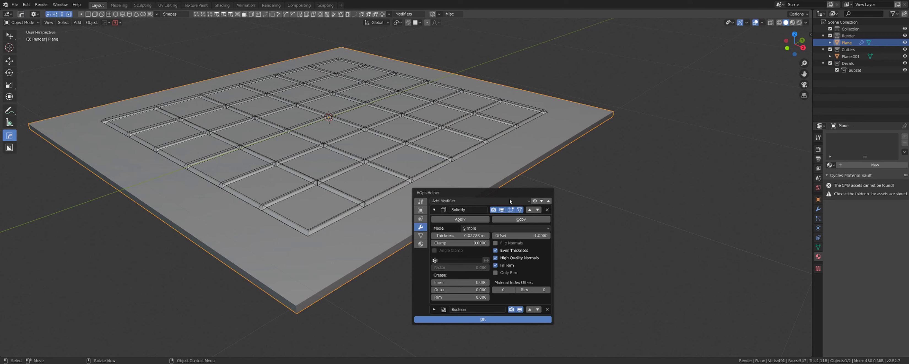
pyautogui.scroll(3, 473, 164)
pyautogui.moveTo(473, 162); pyautogui.dragTo(464, 178, button='middle')
pyautogui.scroll(-2, 459, 190)
pyautogui.scroll(-2, 449, 200)
pyautogui.scroll(2, 447, 203)
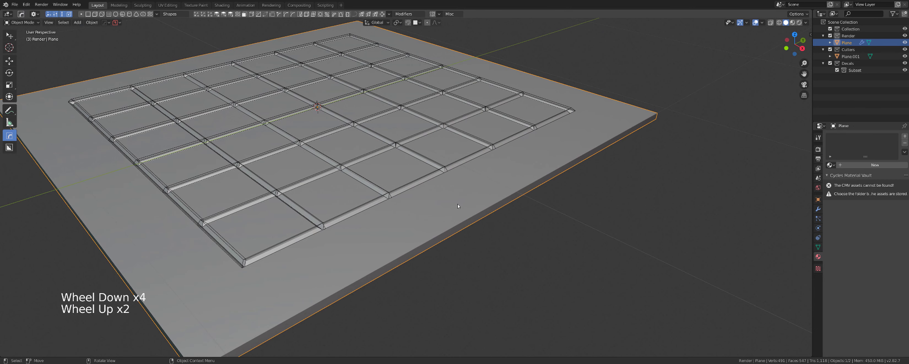
# Lower the grid cutter about 0.015 m along the global Z axis and reselect the slab.
pyautogui.click(450, 193)
pyautogui.scroll(6, 449, 187)
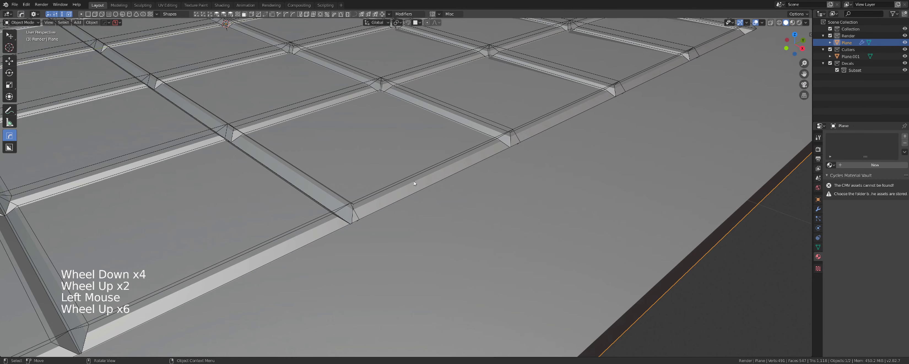
pyautogui.click(415, 181)
pyautogui.scroll(3, 415, 177)
pyautogui.press('g')
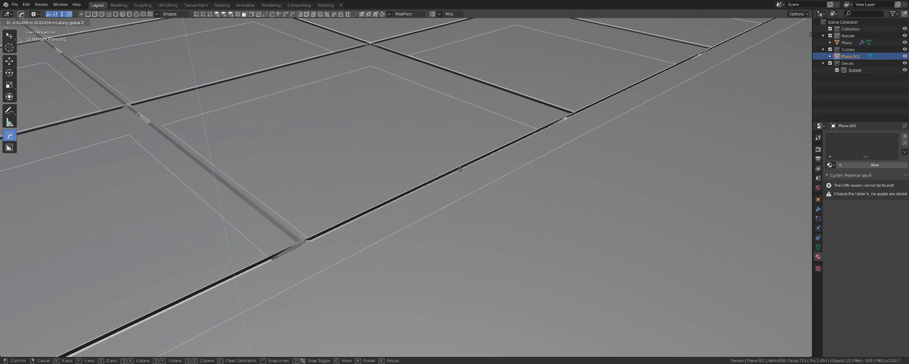
pyautogui.click(457, 167)
pyautogui.scroll(-6, 458, 167)
pyautogui.click(459, 214)
pyautogui.keyDown('shift'); pyautogui.moveTo(365, 166); pyautogui.dragTo(415, 153, button='middle'); pyautogui.keyUp('shift')
pyautogui.scroll(-3, 414, 153)
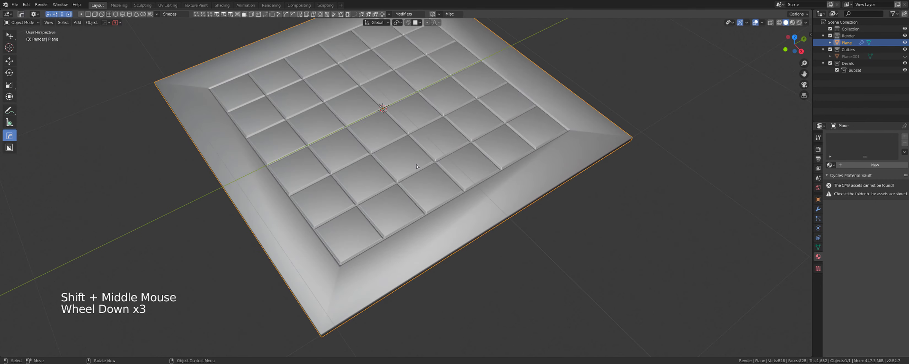
# Sharpen the slab with the Weighted Normal variant that keeps sharp edges to clean up its shading.
pyautogui.scroll(5, 415, 153)
pyautogui.click(414, 152)
pyautogui.press('q')
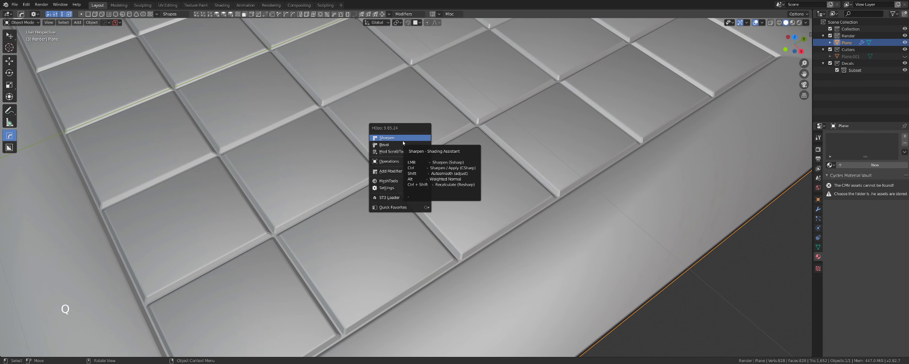
pyautogui.click(411, 138)
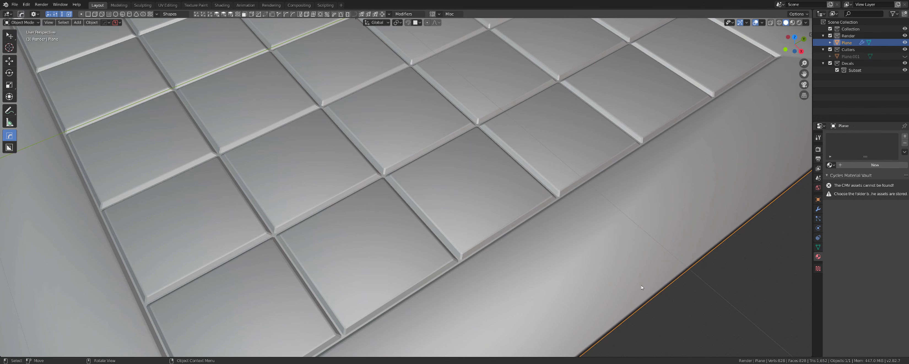
pyautogui.moveTo(378, 153); pyautogui.dragTo(392, 162, button='middle')
pyautogui.keyDown('shift'); pyautogui.scroll(1, 392, 162); pyautogui.keyUp('shift')
pyautogui.scroll(1, 395, 164)
pyautogui.press('q')
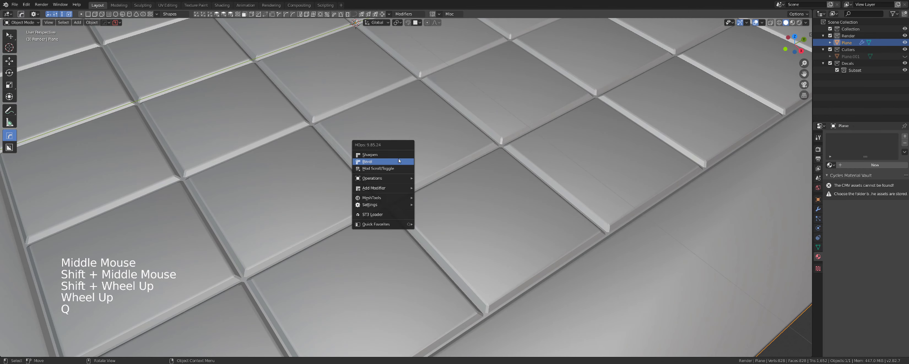
pyautogui.keyDown('alt'); pyautogui.click(399, 156); pyautogui.keyUp('alt')
pyautogui.scroll(-4, 409, 159)
pyautogui.scroll(-2, 408, 159)
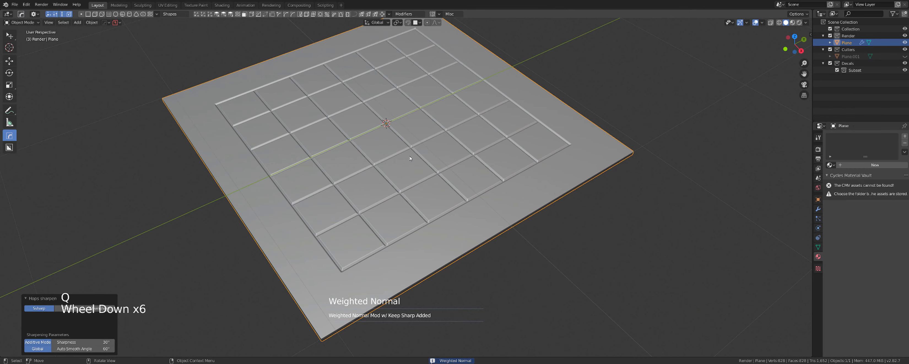
# Examine the slab's corrected shading and grooves, and check its modifiers and the Sharpen options.
pyautogui.scroll(2, 408, 160)
pyautogui.scroll(-1, 417, 166)
pyautogui.moveTo(409, 159); pyautogui.dragTo(425, 174, button='middle')
pyautogui.scroll(2, 424, 174)
pyautogui.hotkey('ctrl', '`')
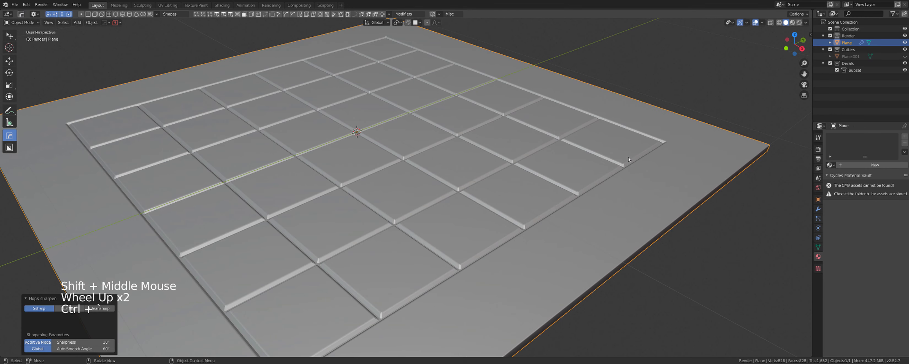
pyautogui.press('q')
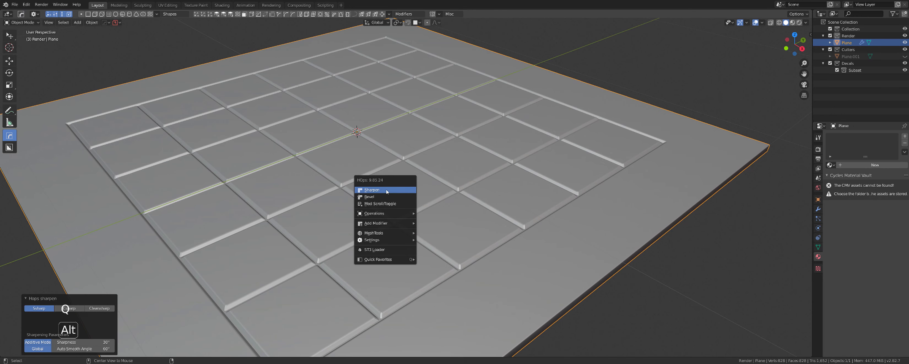
pyautogui.scroll(-2, 463, 178)
pyautogui.moveTo(455, 175); pyautogui.dragTo(463, 178, button='middle')
pyautogui.scroll(3, 463, 178)
pyautogui.scroll(-3, 464, 178)
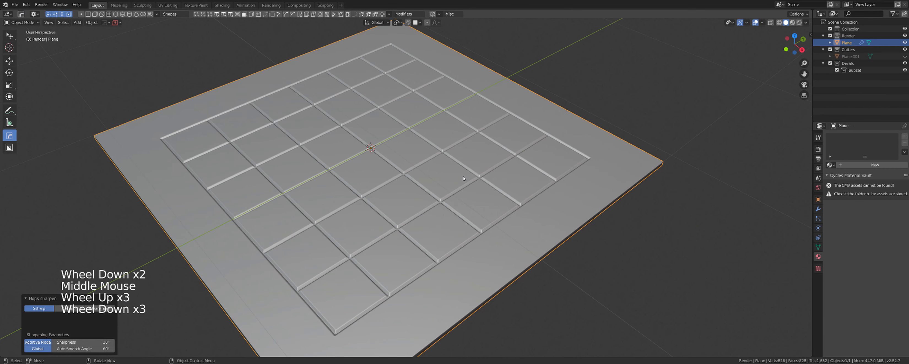
# Try deleting the slab's base face in edit mode.
pyautogui.press('Tab')
pyautogui.moveTo(587, 242); pyautogui.dragTo(513, 165, button='middle')
pyautogui.click(513, 165)
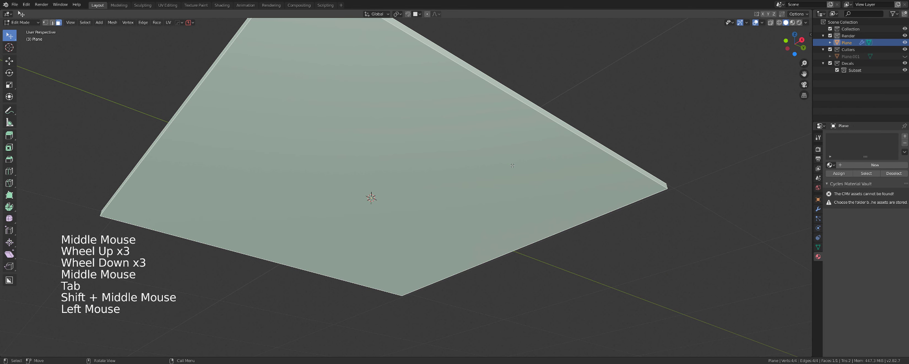
pyautogui.press('x')
pyautogui.click(496, 154)
pyautogui.scroll(-5, 487, 159)
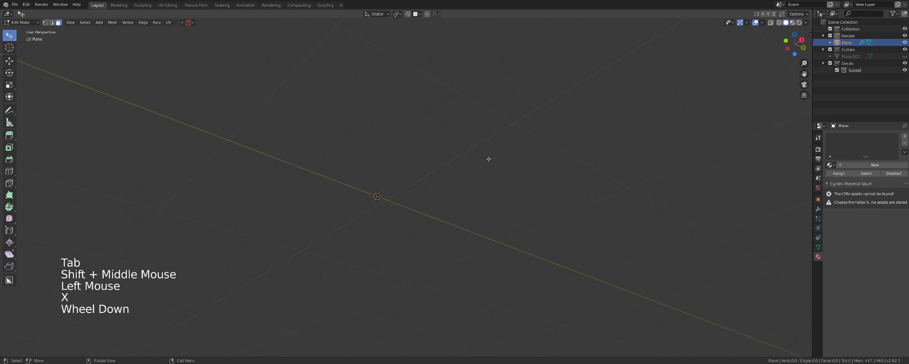
# Undo the face deletion and return the slab to object mode.
pyautogui.hotkey('ctrl', 'z')
pyautogui.moveTo(487, 159); pyautogui.dragTo(470, 141, button='middle')
pyautogui.scroll(5, 469, 141)
pyautogui.press('Tab')
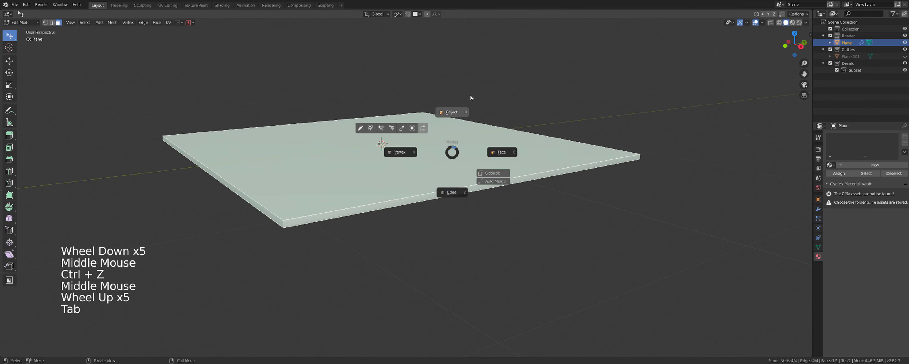
# Apply the slab's Boolean modifier so the grid grooves become real geometry.
pyautogui.scroll(2, 461, 138)
pyautogui.hotkey('ctrl', '`')
pyautogui.click(446, 40)
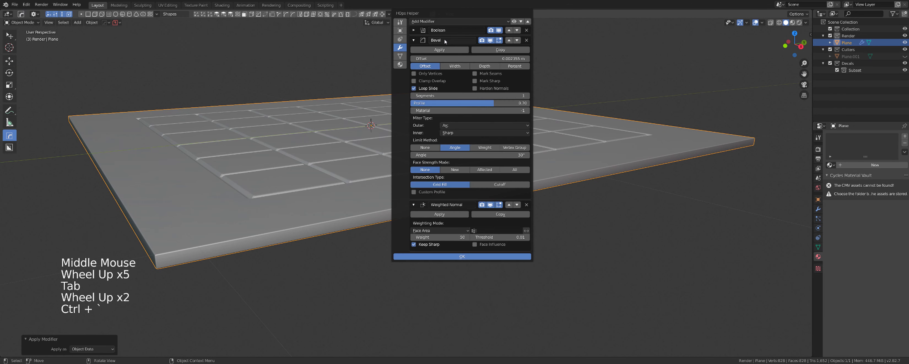
pyautogui.click(414, 31)
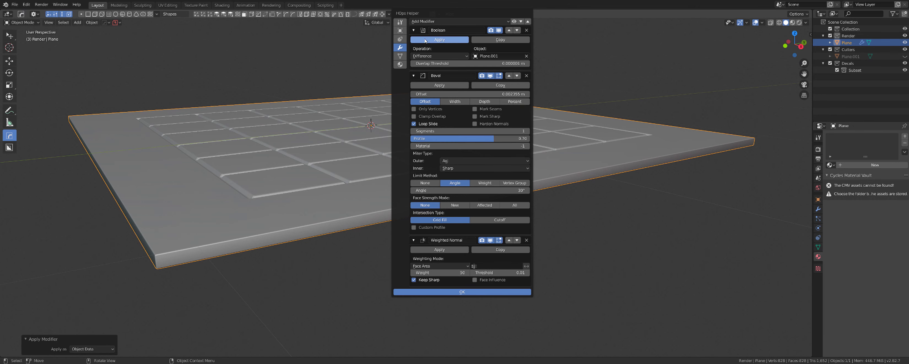
pyautogui.click(425, 40)
# Delete the slab's base face in edit mode and return to object mode.
pyautogui.moveTo(620, 208); pyautogui.dragTo(558, 214, button='middle')
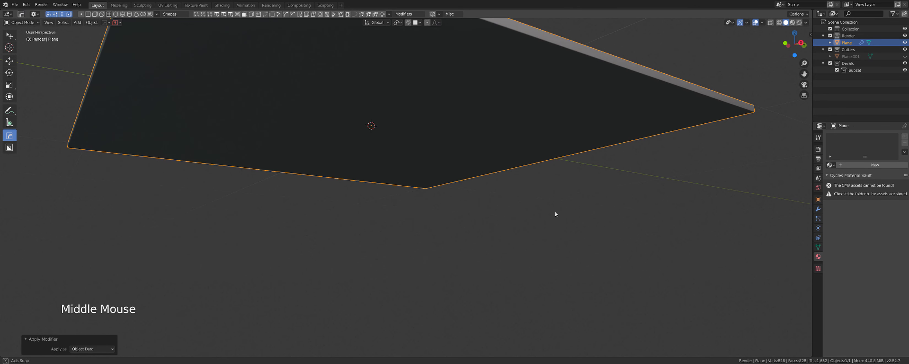
pyautogui.press('Tab')
pyautogui.click(537, 126)
pyautogui.press('x')
pyautogui.click(537, 126)
pyautogui.scroll(-3, 538, 126)
pyautogui.moveTo(537, 126); pyautogui.dragTo(421, 201, button='middle')
pyautogui.scroll(3, 462, 187)
pyautogui.press('Tab')
pyautogui.scroll(3, 462, 186)
pyautogui.scroll(-3, 463, 189)
pyautogui.scroll(3, 463, 189)
pyautogui.scroll(-5, 469, 194)
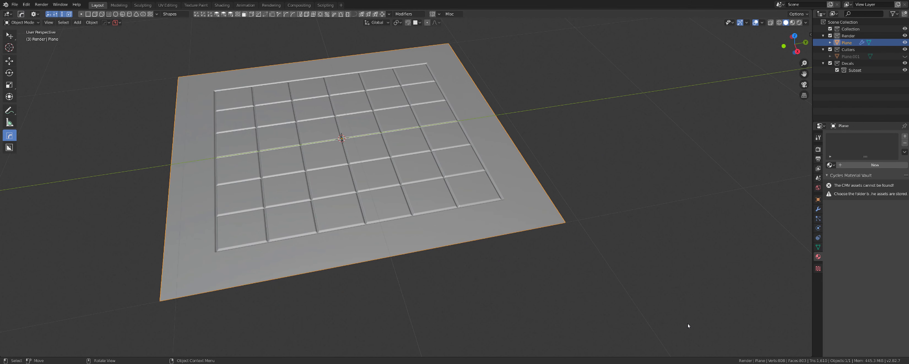
# Add a new plane and move it along the Y axis so it sits beside the grooved slab.
pyautogui.moveTo(420, 207); pyautogui.dragTo(391, 173, button='middle')
pyautogui.scroll(3, 423, 197)
pyautogui.scroll(-6, 442, 181)
pyautogui.hotkey('shift', 'a')
pyautogui.moveTo(395, 172)
pyautogui.click(446, 180)
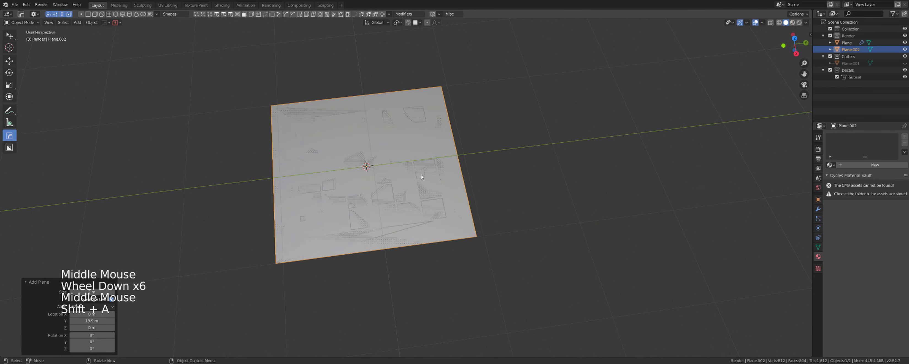
pyautogui.press('g')
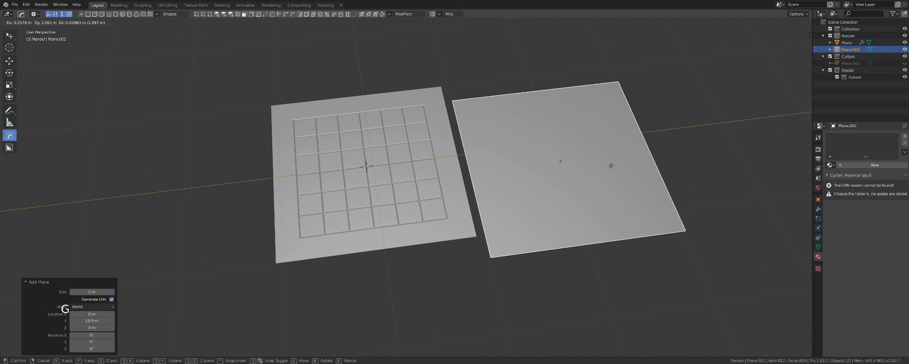
pyautogui.click(645, 166)
pyautogui.keyDown('shift'); pyautogui.moveTo(646, 166); pyautogui.dragTo(414, 198, button='middle'); pyautogui.keyUp('shift')
pyautogui.scroll(2, 469, 173)
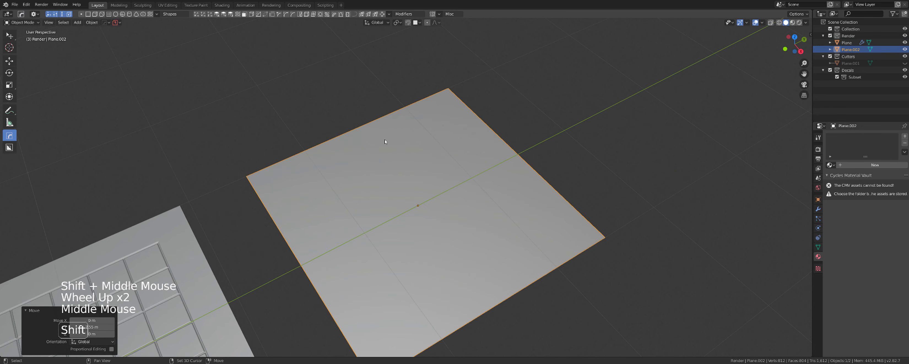
# Subdivide the new plane in edit mode repeatedly until it forms an 8 by 8 grid of faces.
pyautogui.keyDown('shift'); pyautogui.scroll(-1, 388, 127); pyautogui.keyUp('shift')
pyautogui.scroll(2, 389, 127)
pyautogui.moveTo(384, 142)
pyautogui.keyDown('shift'); pyautogui.mouseDown(button='middle')
pyautogui.moveTo(388, 127)
pyautogui.moveTo(392, 148)
pyautogui.mouseUp(button='middle'); pyautogui.keyUp('shift')
pyautogui.press('Tab')
pyautogui.scroll(-2, 388, 134)
pyautogui.scroll(2, 392, 148)
pyautogui.rightClick(393, 149)
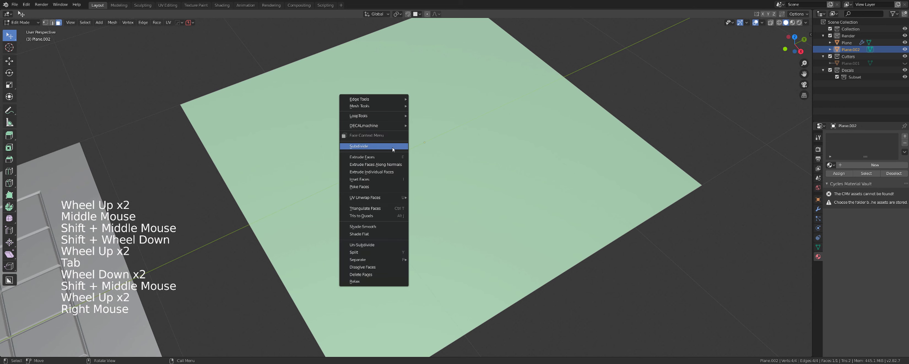
pyautogui.click(393, 149)
pyautogui.scroll(-3, 408, 173)
pyautogui.hotkey('shift', 'r')
pyautogui.hotkey('shift', 'r')
pyautogui.hotkey('shift', 'r')
pyautogui.hotkey('shift', 'r')
pyautogui.hotkey('shift', 'r')
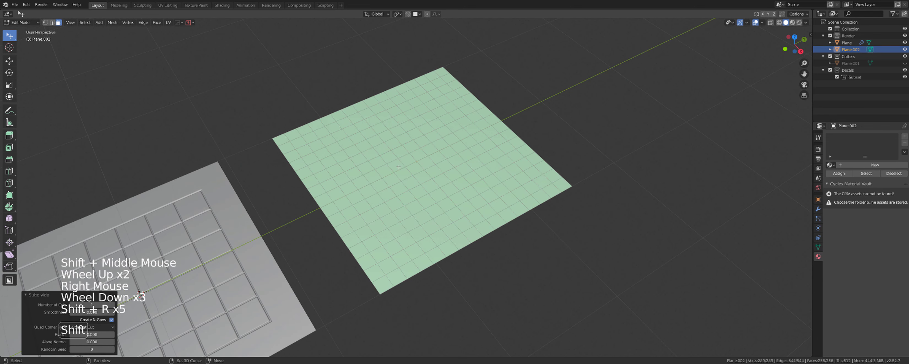
pyautogui.hotkey('ctrl', 'z')
# Select all inner vertices of the grid by picking its border vertex paths and inverting the selection.
pyautogui.press('Tab')
pyautogui.click(381, 296)
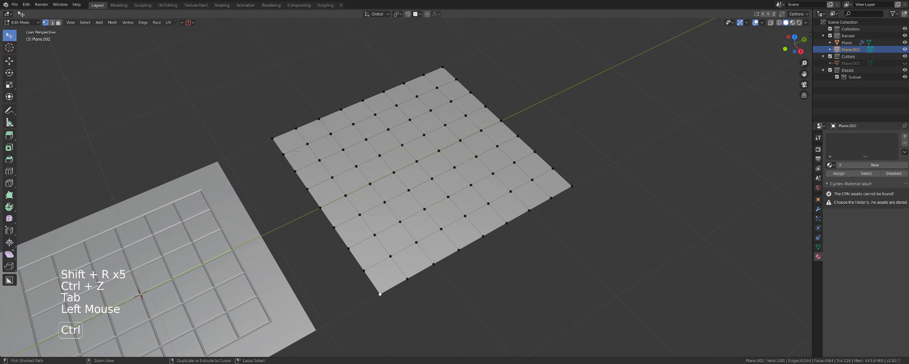
pyautogui.keyDown('ctrl'); pyautogui.click(284, 127); pyautogui.keyUp('ctrl')
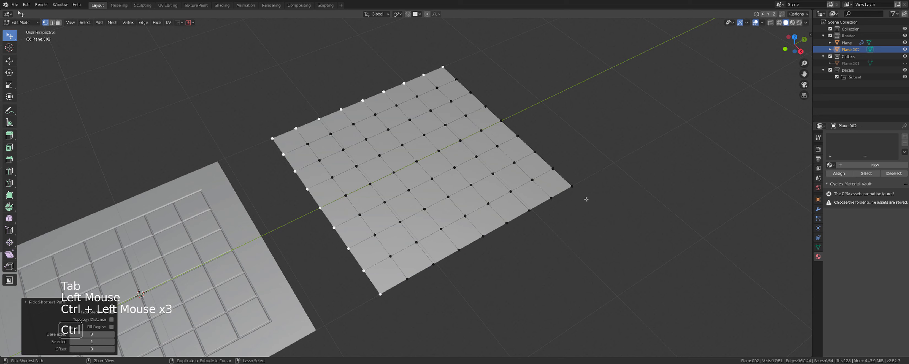
pyautogui.keyDown('ctrl'); pyautogui.click(561, 198); pyautogui.keyUp('ctrl')
pyautogui.hotkey('ctrl', 'z')
pyautogui.hotkey('ctrl', 'z')
pyautogui.hotkey('ctrl', 'z')
pyautogui.keyDown('ctrl'); pyautogui.click(572, 187); pyautogui.keyUp('ctrl')
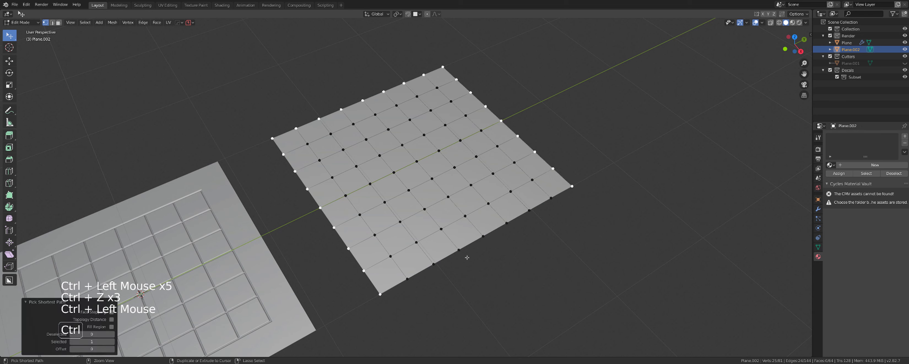
pyautogui.hotkey('ctrl', 'i')
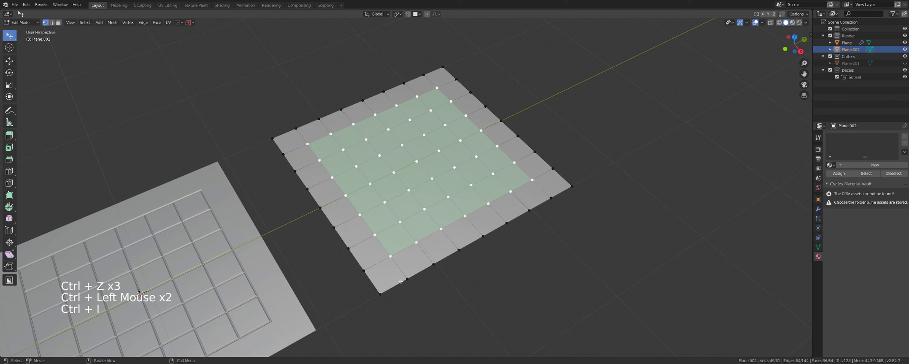
# Turn every selected inner vertex into a round face with the HardOps Circle tool, using 9 divisions.
pyautogui.press('Tab')
pyautogui.scroll(-3, 364, 207)
pyautogui.scroll(5, 455, 189)
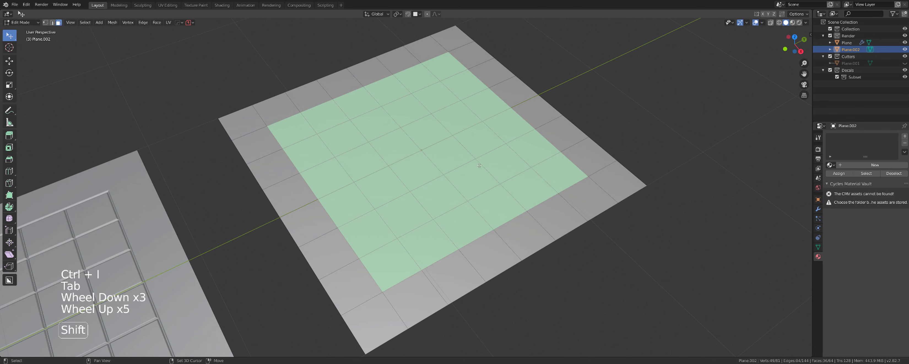
pyautogui.moveTo(456, 190)
pyautogui.keyDown('shift'); pyautogui.mouseDown(button='middle')
pyautogui.moveTo(456, 172)
pyautogui.moveTo(451, 186)
pyautogui.mouseUp(button='middle'); pyautogui.keyUp('shift')
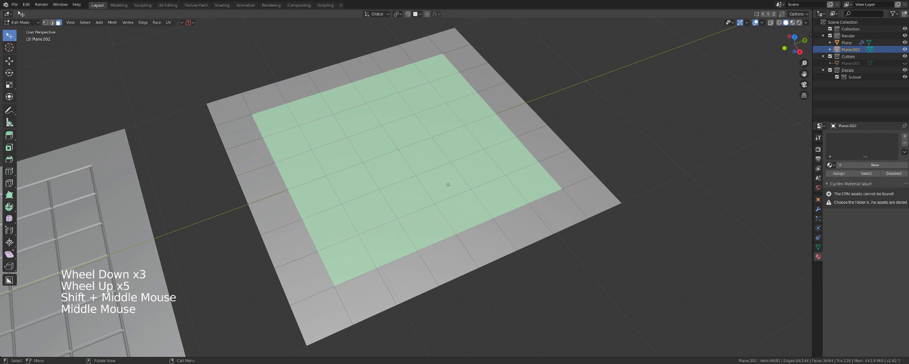
pyautogui.press('Tab')
pyautogui.press('q')
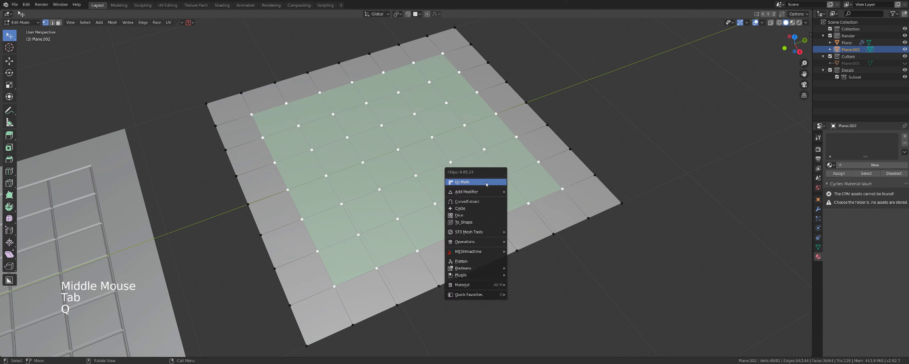
pyautogui.click(479, 208)
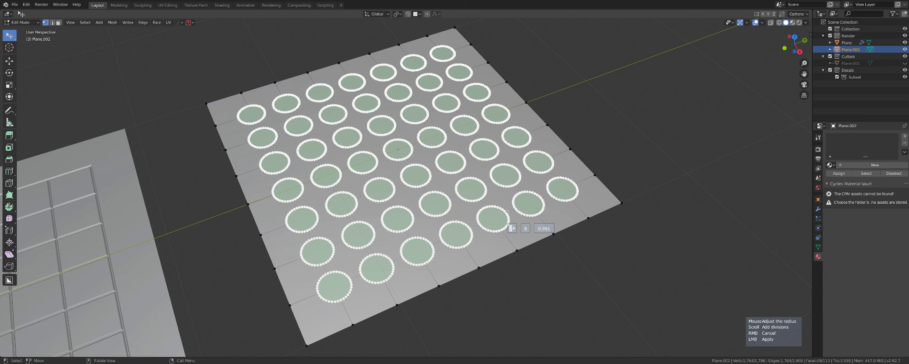
pyautogui.scroll(3, 508, 214)
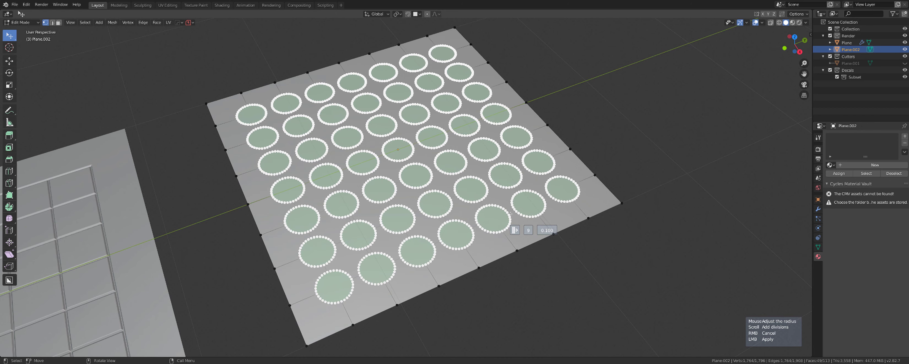
pyautogui.scroll(-12, 510, 213)
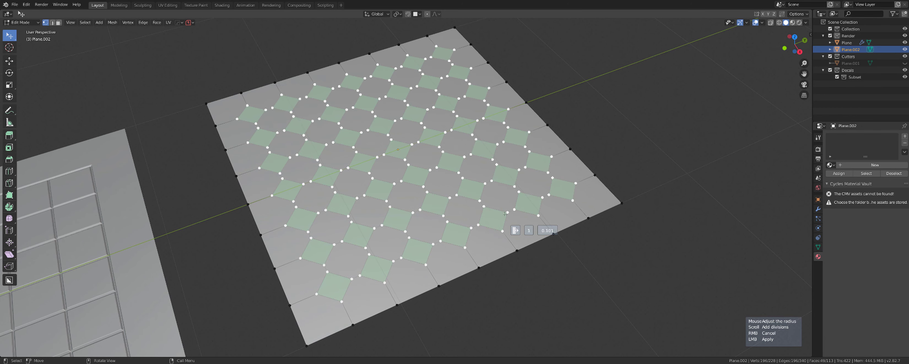
pyautogui.scroll(2, 511, 217)
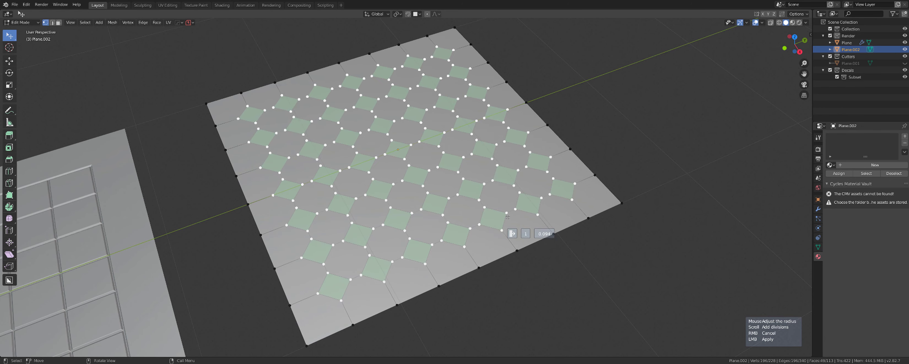
pyautogui.scroll(3, 508, 217)
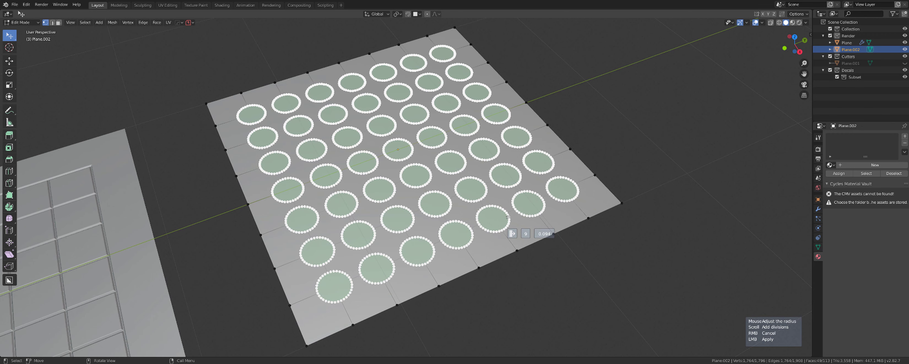
pyautogui.click(507, 217)
# Delete the circular faces to leave a grid of round holes in the plane.
pyautogui.press('Tab')
pyautogui.scroll(2, 487, 198)
pyautogui.press('x')
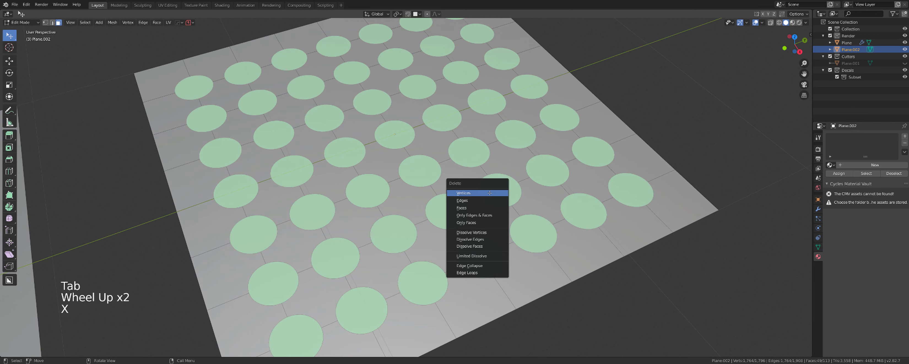
pyautogui.click(488, 209)
pyautogui.scroll(-3, 451, 190)
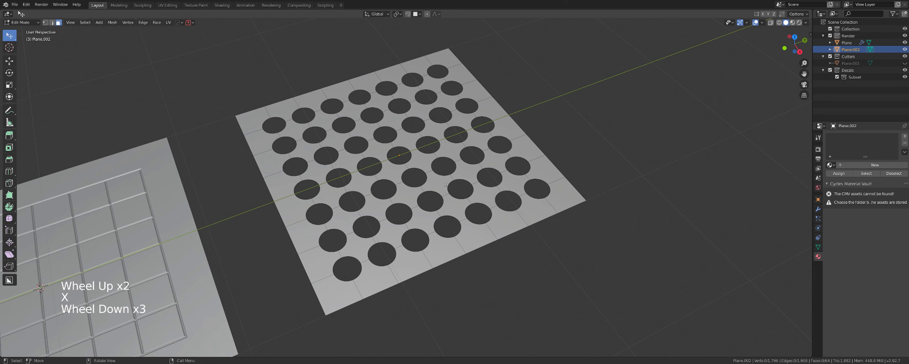
# Return to object mode and give the perforated plane thickness with a Solidify modifier.
pyautogui.press('Tab')
pyautogui.press('q')
pyautogui.click(449, 156)
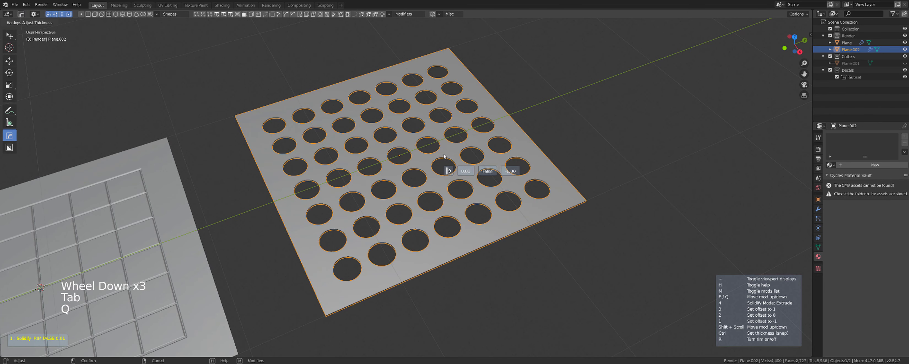
pyautogui.moveTo(440, 157); pyautogui.dragTo(424, 140, button='middle')
pyautogui.scroll(3, 420, 109)
# Bevel the perforated panel's edges with one segment and a width of about 0.005.
pyautogui.press('q')
pyautogui.scroll(-2, 423, 145)
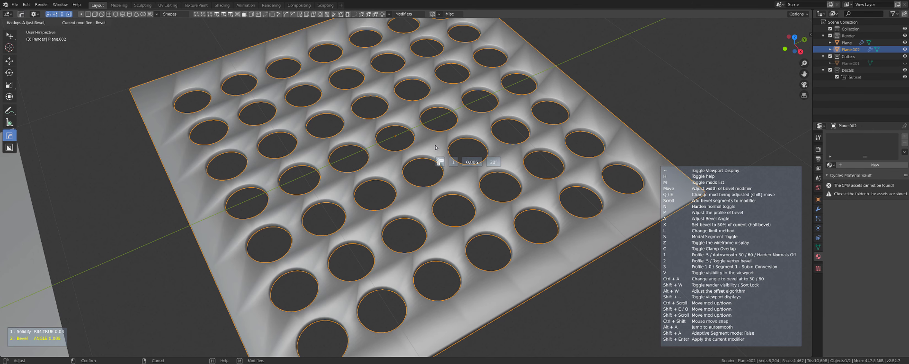
pyautogui.click(427, 144)
# Sharpen the perforated panel with the Weighted Normal variant that keeps sharp edges.
pyautogui.press('q')
pyautogui.click(430, 139)
pyautogui.scroll(-4, 430, 139)
pyautogui.moveTo(431, 139); pyautogui.dragTo(307, 211, button='middle')
pyautogui.scroll(4, 451, 148)
pyautogui.scroll(-8, 308, 211)
# Add a third plane and move it along the Y axis beyond the perforated panel.
pyautogui.hotkey('shift', 'a')
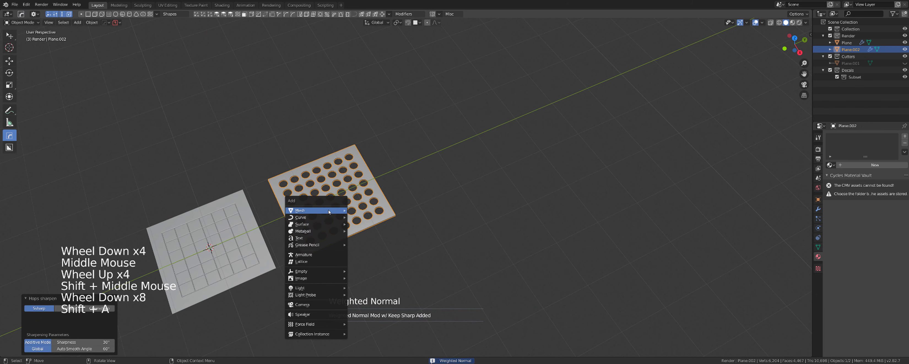
pyautogui.moveTo(318, 210)
pyautogui.click(365, 66)
pyautogui.scroll(-2, 366, 66)
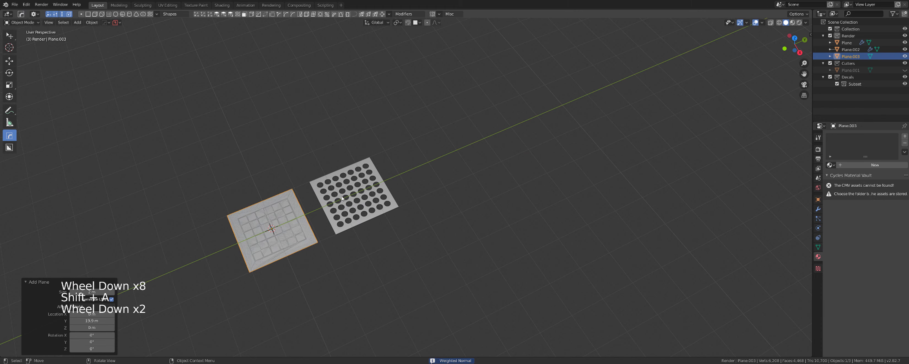
pyautogui.scroll(3, 365, 66)
pyautogui.press('g')
pyautogui.click(657, 103)
pyautogui.keyDown('shift'); pyautogui.scroll(1, 521, 171); pyautogui.keyUp('shift')
pyautogui.keyDown('shift'); pyautogui.moveTo(521, 171); pyautogui.dragTo(479, 211, button='middle'); pyautogui.keyUp('shift')
pyautogui.scroll(5, 444, 211)
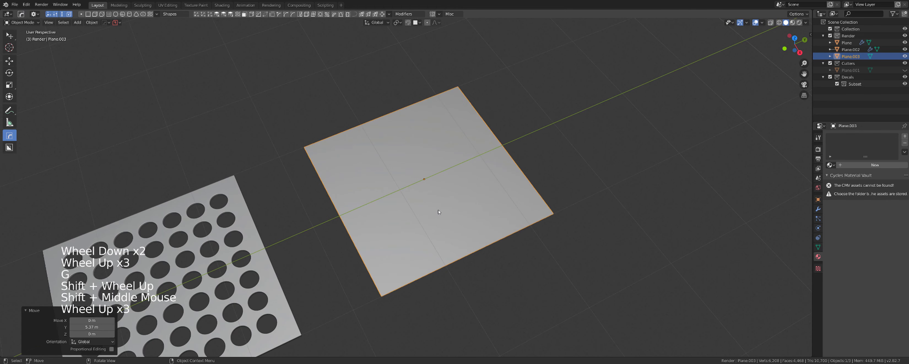
# Subdivide the third plane in edit mode into an 8 by 8 grid of faces.
pyautogui.press('Tab')
pyautogui.rightClick(410, 210)
pyautogui.click(411, 210)
pyautogui.scroll(-2, 410, 209)
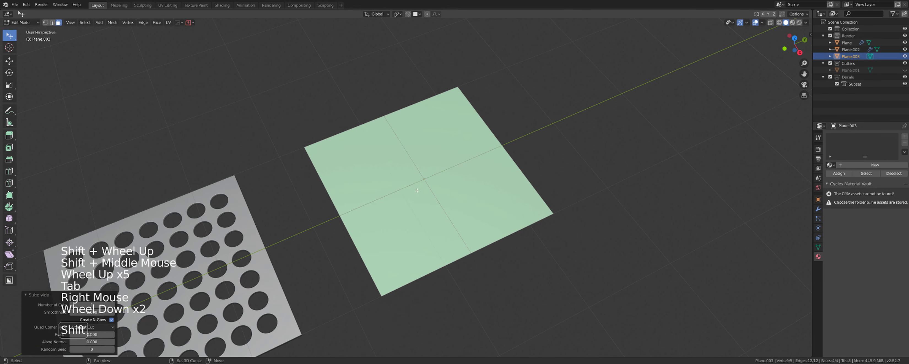
pyautogui.hotkey('shift', 'r')
pyautogui.hotkey('shift', 'r')
pyautogui.hotkey('shift', 'r')
pyautogui.moveTo(451, 169); pyautogui.dragTo(451, 168, button='middle')
pyautogui.scroll(2, 451, 168)
# Pick the third plane's whole border in vertex mode and invert the selection to its inner vertices.
pyautogui.press('Tab')
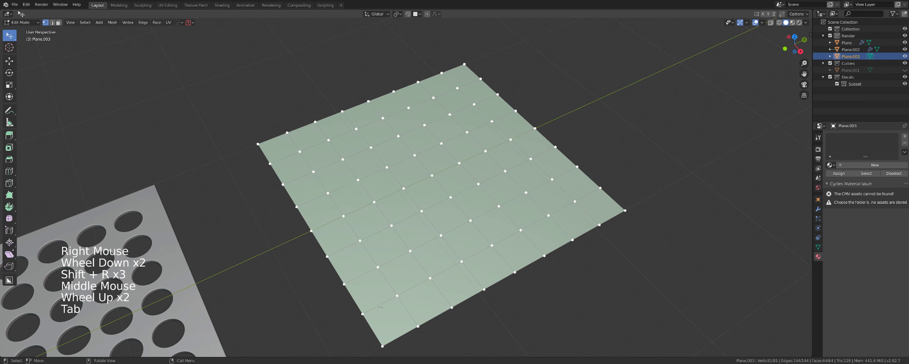
pyautogui.click(382, 347)
pyautogui.keyDown('ctrl'); pyautogui.click(257, 144); pyautogui.keyUp('ctrl')
pyautogui.keyDown('ctrl'); pyautogui.click(464, 64); pyautogui.keyUp('ctrl')
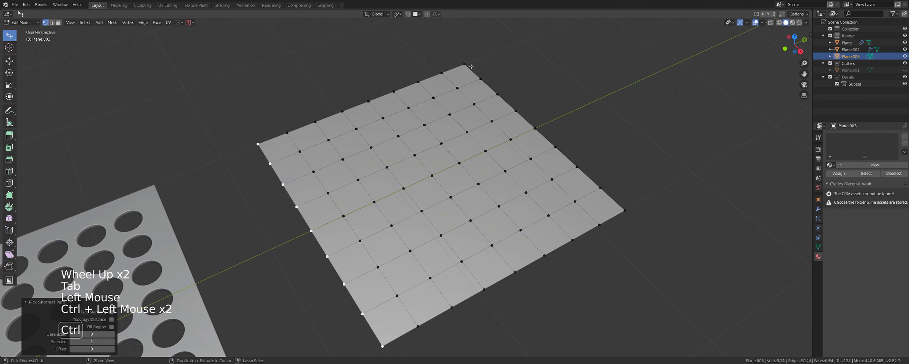
pyautogui.keyDown('ctrl'); pyautogui.click(406, 327); pyautogui.keyUp('ctrl')
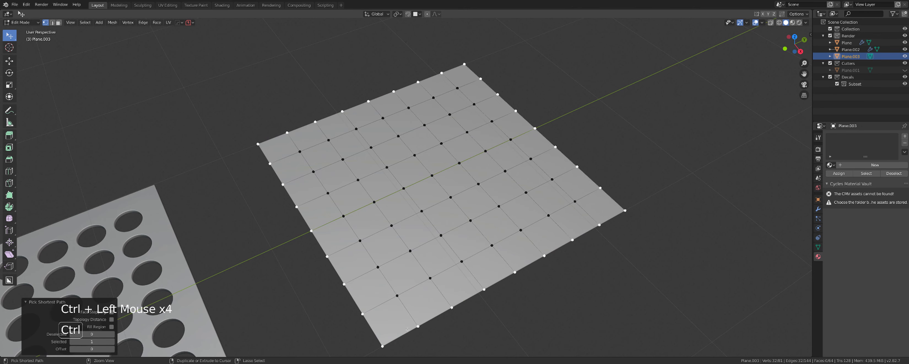
pyautogui.hotkey('ctrl', 'i')
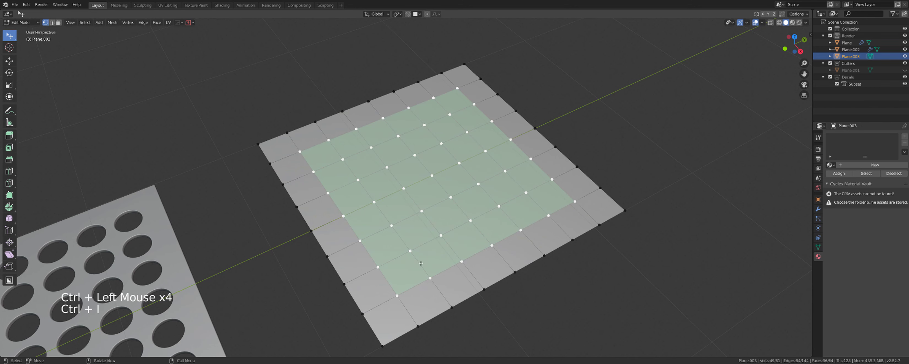
# Thin the inner vertex selection to every other vertex with Checker Deselect.
pyautogui.click(86, 23)
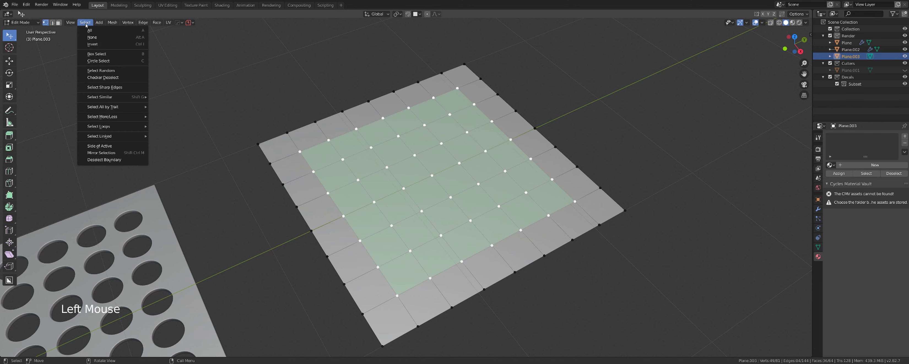
pyautogui.click(92, 75)
pyautogui.keyDown('shift'); pyautogui.moveTo(408, 204); pyautogui.dragTo(398, 193, button='middle'); pyautogui.keyUp('shift')
pyautogui.keyDown('shift'); pyautogui.scroll(1, 397, 194); pyautogui.keyUp('shift')
pyautogui.scroll(1, 401, 194)
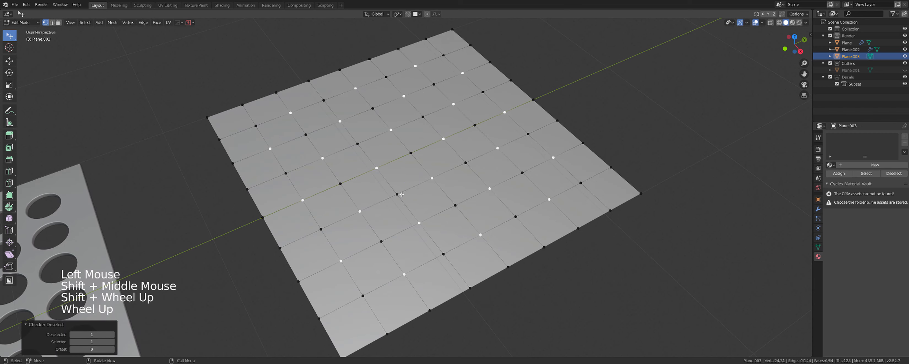
# Turn the alternating inner vertices of the third plane into circular faces with a radius of about 0.11.
pyautogui.scroll(-2, 391, 140)
pyautogui.press('q')
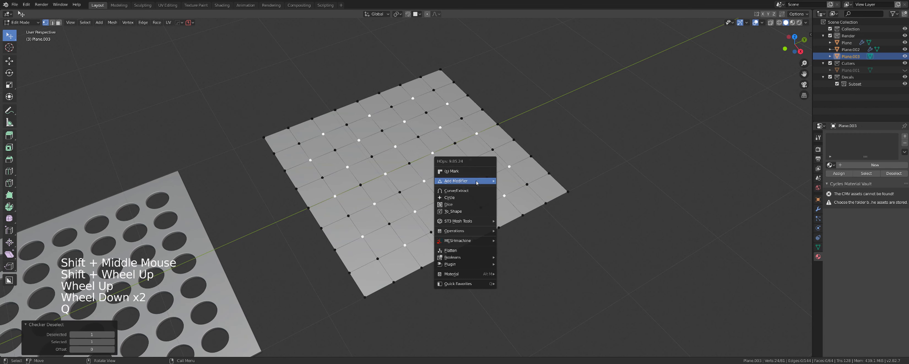
pyautogui.click(475, 198)
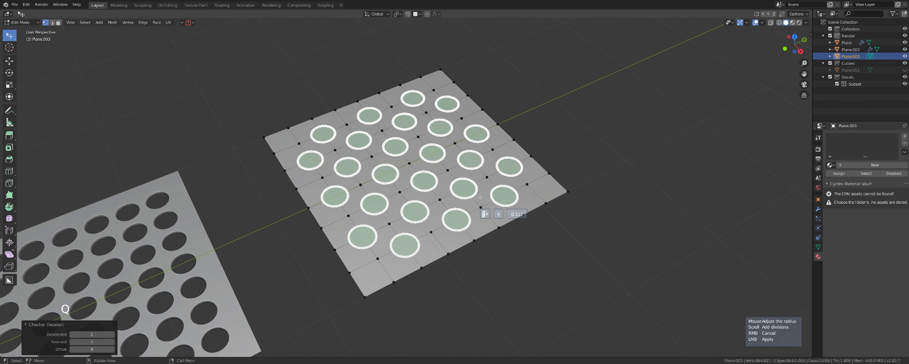
pyautogui.click(481, 198)
pyautogui.scroll(3, 481, 197)
# Delete the circular faces to leave staggered round holes in the third plane and return to object mode.
pyautogui.press('Tab')
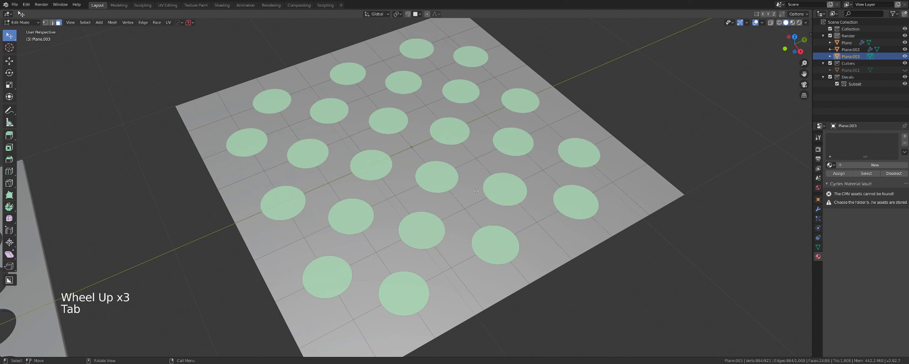
pyautogui.press('x')
pyautogui.click(476, 190)
pyautogui.scroll(-2, 455, 177)
pyautogui.press('Tab')
pyautogui.press('q')
pyautogui.scroll(-4, 454, 178)
pyautogui.scroll(-2, 296, 225)
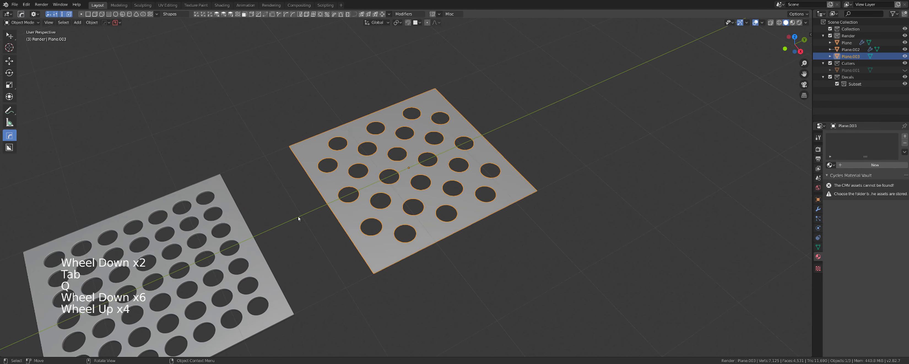
pyautogui.scroll(5, 296, 225)
pyautogui.keyDown('shift'); pyautogui.moveTo(247, 247); pyautogui.dragTo(219, 244, button='middle'); pyautogui.keyUp('shift')
pyautogui.scroll(-4, 349, 203)
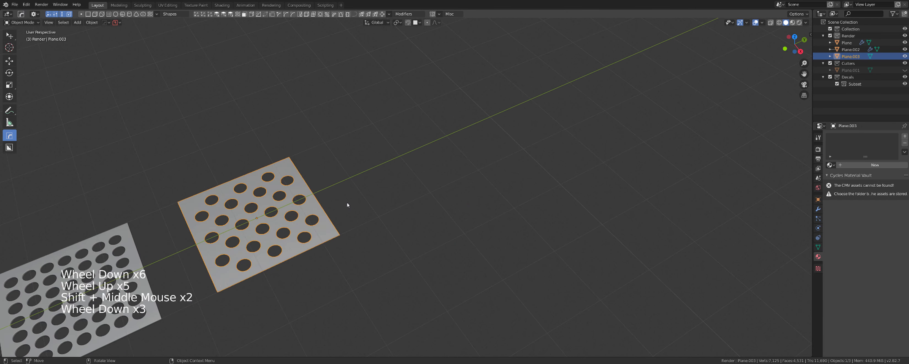
pyautogui.hotkey('shift', 'a')
pyautogui.moveTo(356, 208)
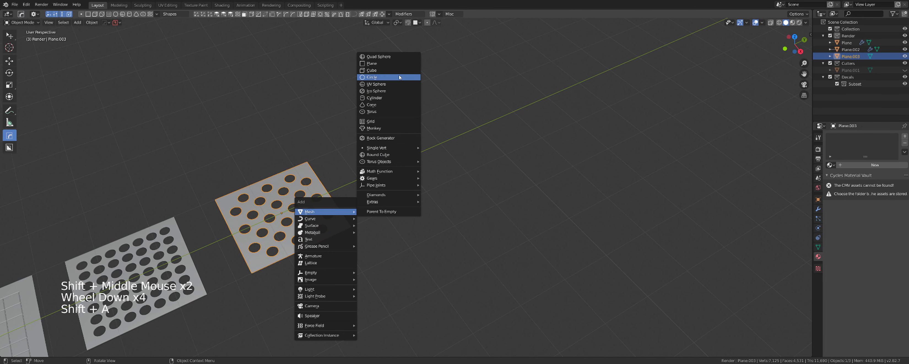
pyautogui.press('Escape')
# Undo the staggered holes, the circle conversion and the checker deselection on the third plane.
pyautogui.hotkey('ctrl', 'z')
pyautogui.hotkey('ctrl', 'z')
pyautogui.hotkey('ctrl', 'z')
pyautogui.hotkey('ctrl', 'z')
pyautogui.hotkey('ctrl', 'z')
pyautogui.hotkey('ctrl', 'z')
pyautogui.hotkey('ctrl', 'z')
# Leave edit mode and rotate the third plane 90° about the X axis so that it stands upright.
pyautogui.keyDown('shift'); pyautogui.moveTo(321, 223); pyautogui.dragTo(374, 198, button='middle'); pyautogui.keyUp('shift')
pyautogui.press('Tab')
pyautogui.write('rx')
pyautogui.write('90')
pyautogui.press('Return')
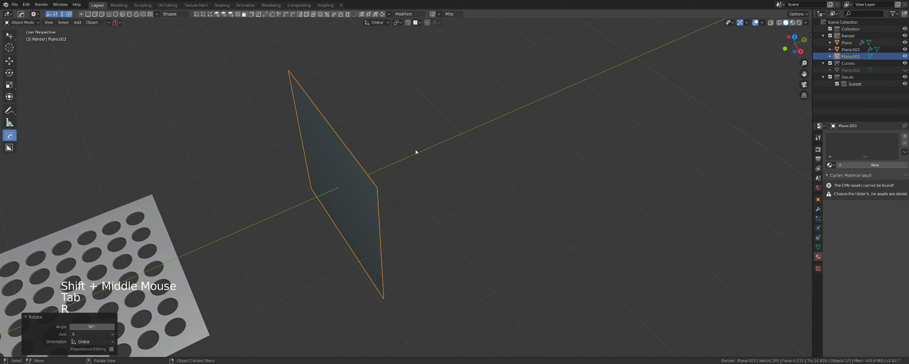
pyautogui.moveTo(457, 178); pyautogui.dragTo(362, 183, button='middle')
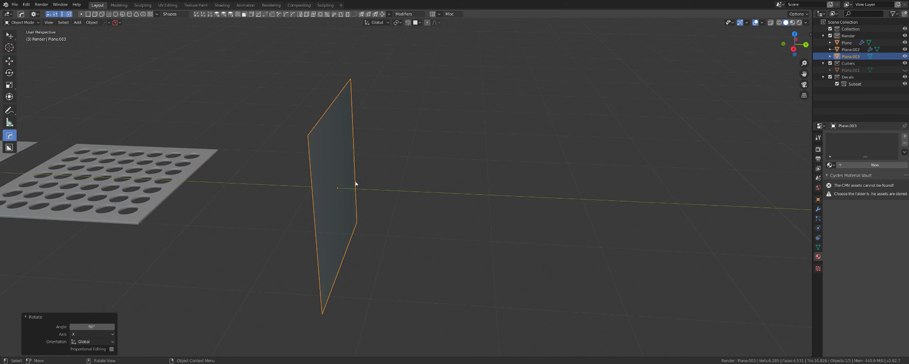
pyautogui.moveTo(295, 194); pyautogui.dragTo(328, 195, button='middle')
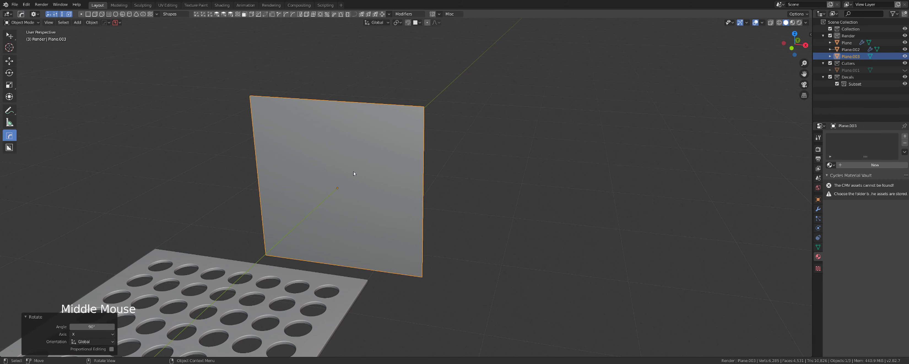
pyautogui.moveTo(395, 191)
pyautogui.mouseDown(button='middle')
pyautogui.moveTo(391, 184)
pyautogui.moveTo(365, 189)
pyautogui.moveTo(401, 183)
pyautogui.mouseUp(button='middle')
pyautogui.scroll(-1, 366, 190)
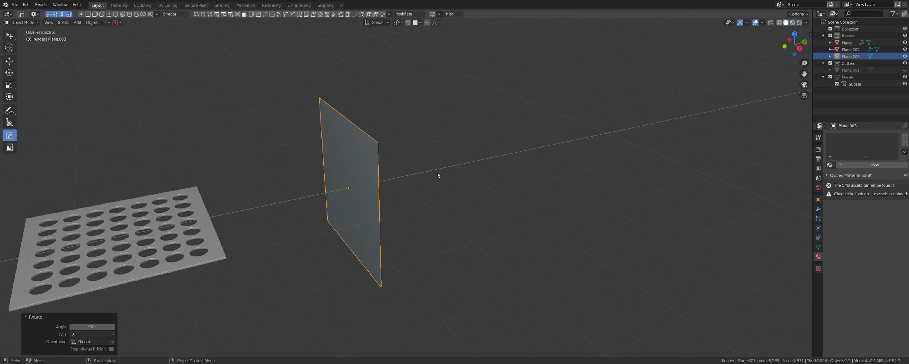
# Add a Simple Deform modifier in bend mode about the Z axis to the upright plane.
pyautogui.press('q')
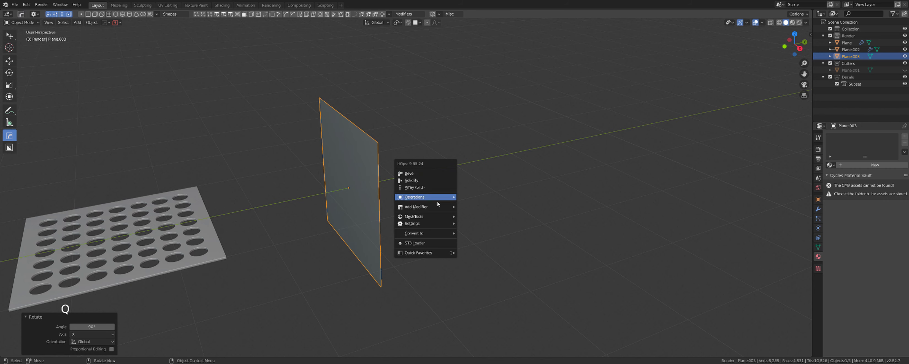
pyautogui.moveTo(437, 208)
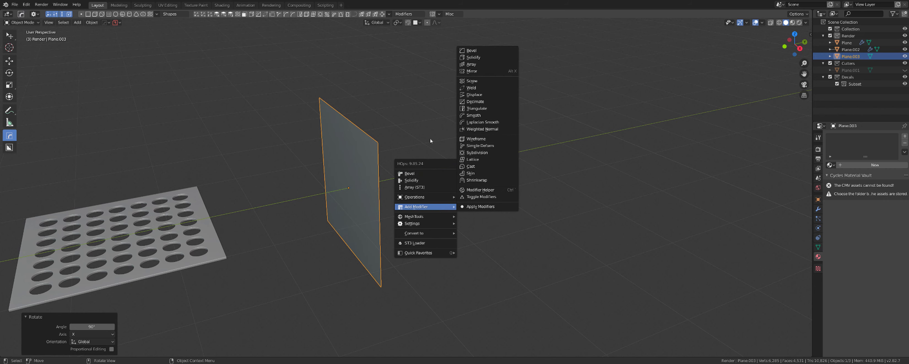
pyautogui.moveTo(375, 138); pyautogui.dragTo(418, 155, button='middle')
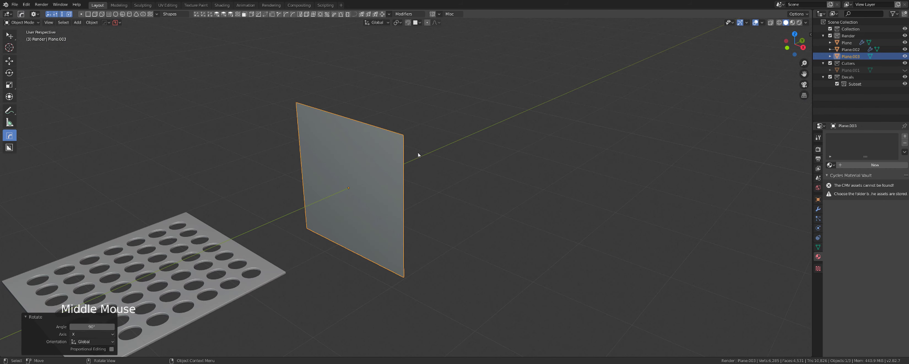
pyautogui.click(335, 15)
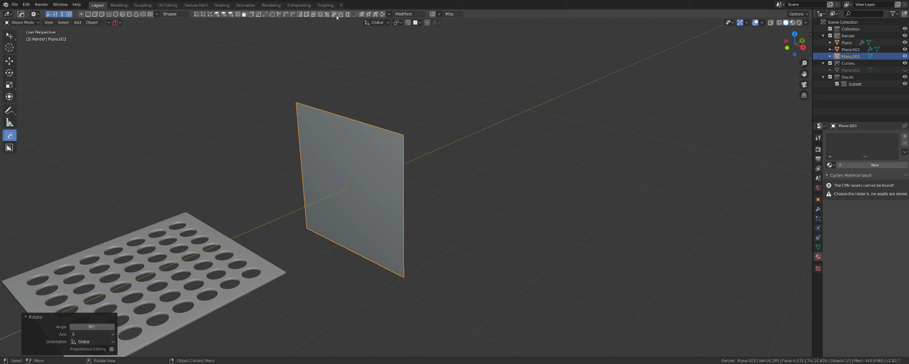
pyautogui.moveTo(403, 92)
pyautogui.mouseDown(button='middle')
pyautogui.moveTo(321, 85)
pyautogui.moveTo(395, 101)
pyautogui.mouseUp(button='middle')
pyautogui.scroll(2, 360, 140)
pyautogui.moveTo(395, 152); pyautogui.dragTo(297, 105, button='middle')
pyautogui.scroll(-2, 373, 148)
pyautogui.moveTo(441, 101); pyautogui.dragTo(445, 128, button='middle')
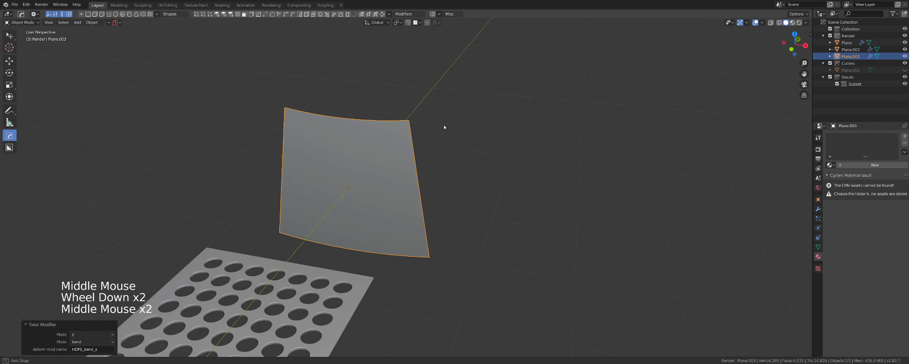
pyautogui.moveTo(381, 129); pyautogui.dragTo(360, 121, button='middle')
pyautogui.scroll(2, 398, 150)
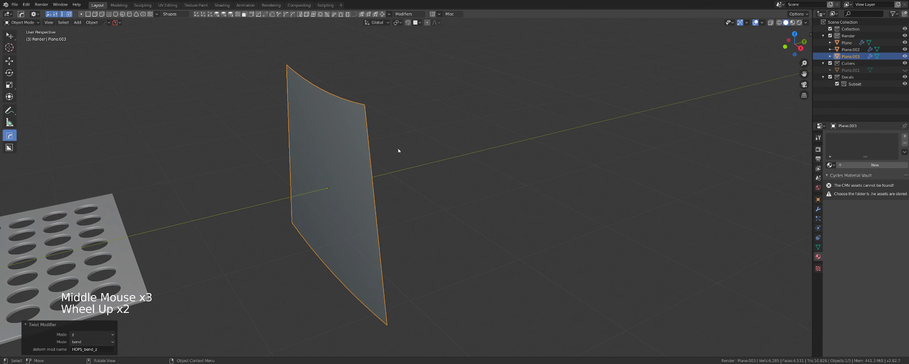
pyautogui.moveTo(397, 150); pyautogui.dragTo(385, 170, button='middle')
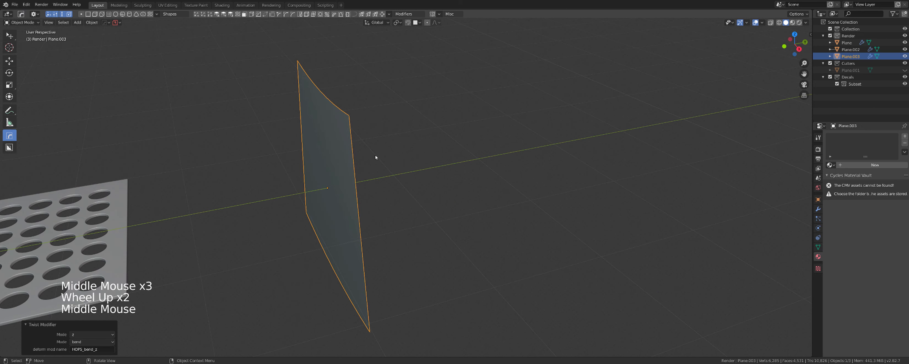
# Apply the upright plane's rotation and set the bend modifier's angle to 98.2°.
pyautogui.hotkey('ctrl', 'a')
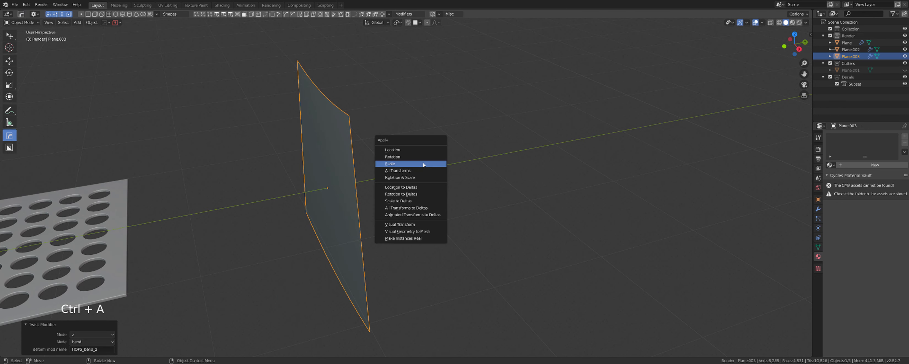
pyautogui.click(422, 157)
pyautogui.moveTo(430, 171)
pyautogui.mouseDown(button='middle')
pyautogui.moveTo(400, 167)
pyautogui.moveTo(425, 168)
pyautogui.mouseUp(button='middle')
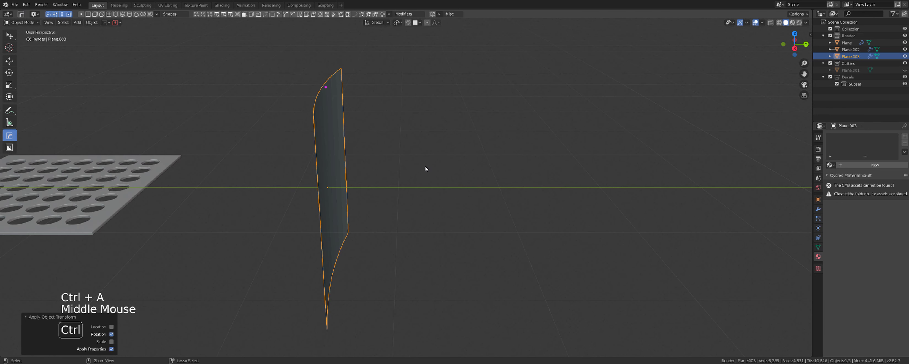
pyautogui.hotkey('ctrl', '`')
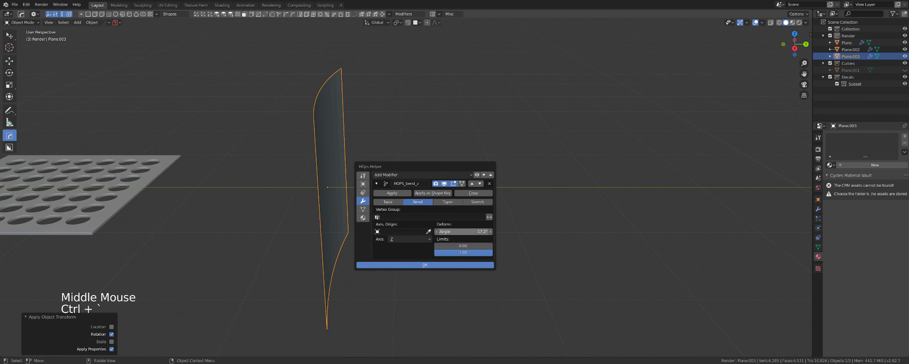
pyautogui.moveTo(461, 232); pyautogui.dragTo(504, 232)
pyautogui.moveTo(402, 116); pyautogui.dragTo(438, 137, button='middle')
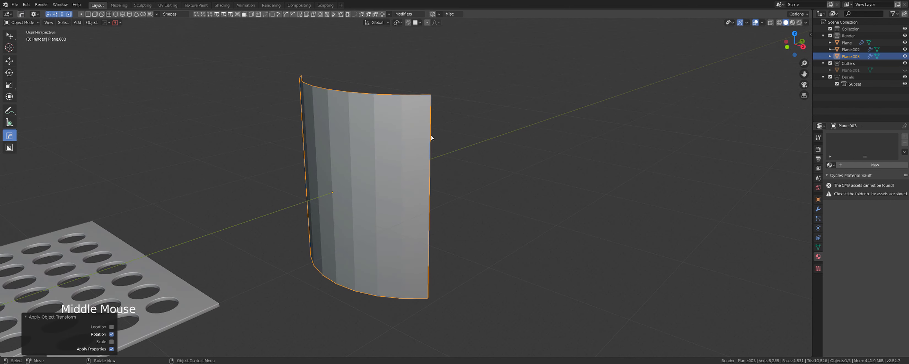
# Shade the bent plane smooth and check its mesh in edit mode.
pyautogui.rightClick(424, 132)
pyautogui.click(424, 131)
pyautogui.scroll(2, 424, 133)
pyautogui.press('Tab')
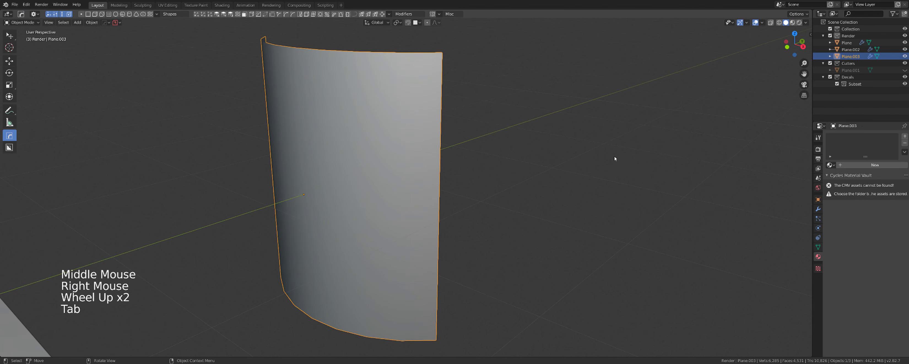
pyautogui.scroll(-3, 480, 155)
pyautogui.press('Tab')
pyautogui.scroll(3, 388, 162)
pyautogui.middleClick(388, 163)
pyautogui.press('Tab')
pyautogui.scroll(-4, 416, 152)
# Apply the bend modifier to the curved plane and enter edit mode.
pyautogui.hotkey('ctrl', '`')
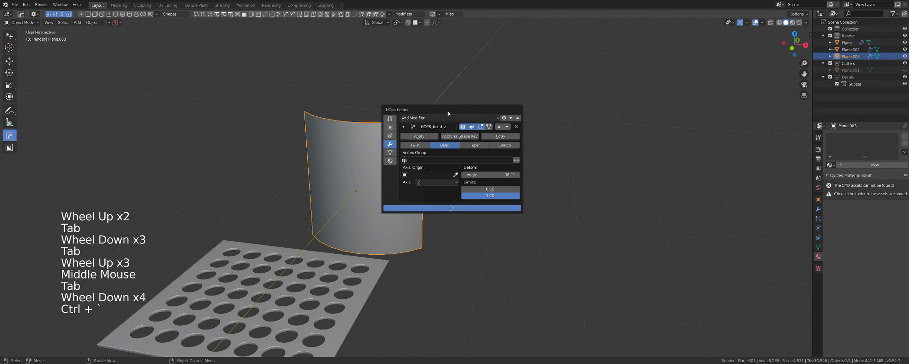
pyautogui.click(480, 58)
pyautogui.scroll(3, 532, 102)
pyautogui.press('Tab')
pyautogui.scroll(1, 424, 140)
pyautogui.middleClick(424, 141)
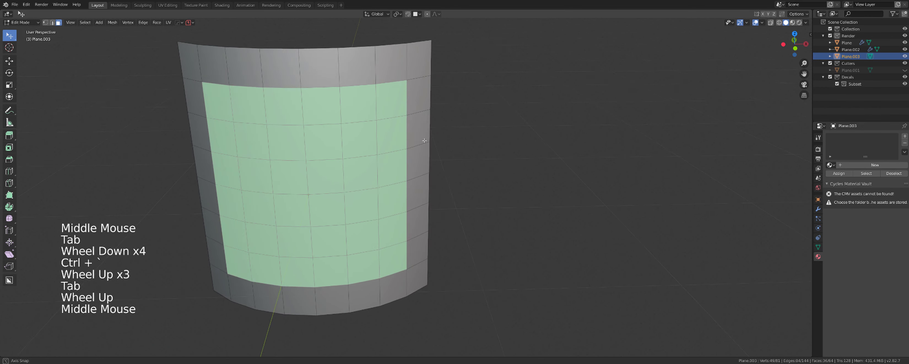
# Turn all selected inner vertices of the curved plane into circular faces with a radius of 0.092 in vertex mode.
pyautogui.scroll(-3, 416, 149)
pyautogui.moveTo(417, 148); pyautogui.dragTo(386, 137, button='middle')
pyautogui.scroll(3, 386, 138)
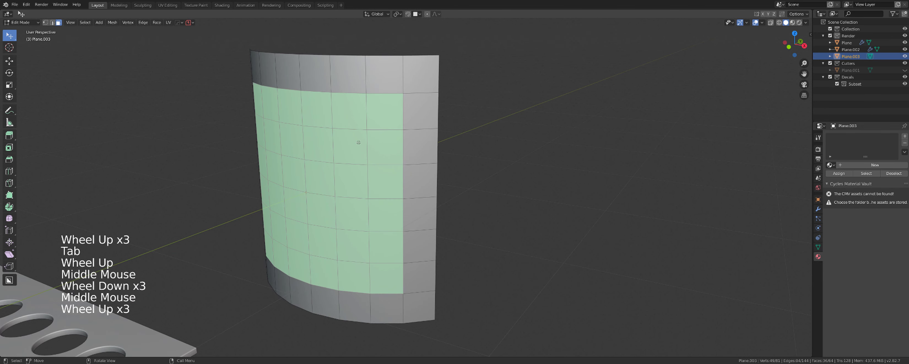
pyautogui.press('Tab')
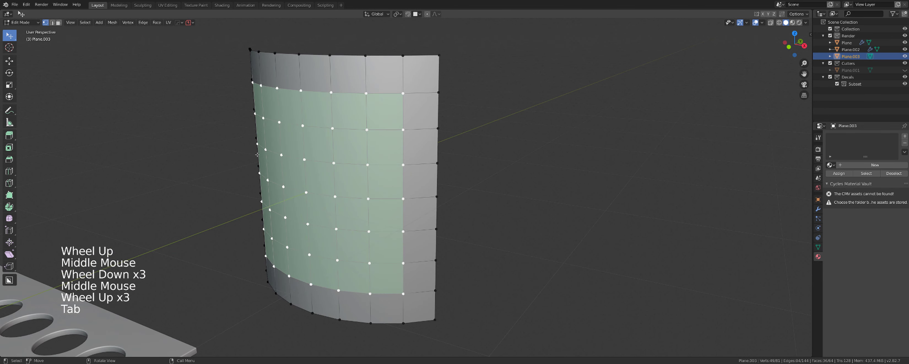
pyautogui.press('q')
pyautogui.click(395, 163)
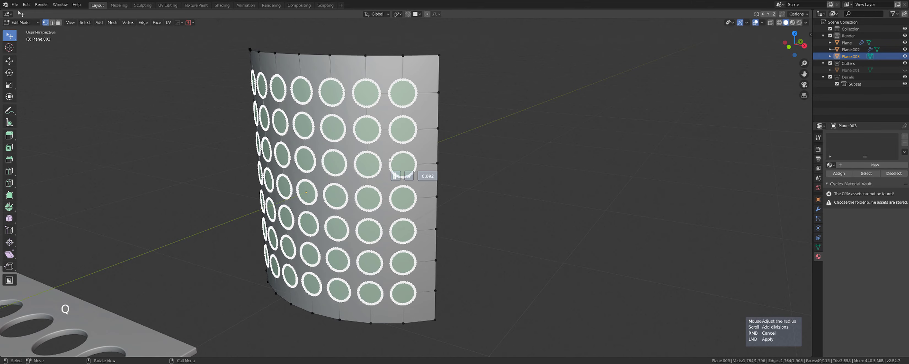
pyautogui.click(391, 159)
# Delete the circular faces to cut a regular grid of holes in the curved plane and leave edit mode.
pyautogui.press('x')
pyautogui.click(391, 160)
pyautogui.press('Tab')
pyautogui.moveTo(403, 93); pyautogui.dragTo(494, 110, button='middle')
pyautogui.scroll(3, 493, 110)
pyautogui.keyDown('shift'); pyautogui.moveTo(353, 113); pyautogui.dragTo(490, 113, button='middle'); pyautogui.keyUp('shift')
pyautogui.moveTo(491, 112)
pyautogui.mouseDown(button='middle')
pyautogui.moveTo(484, 116)
pyautogui.moveTo(607, 110)
pyautogui.mouseUp(button='middle')
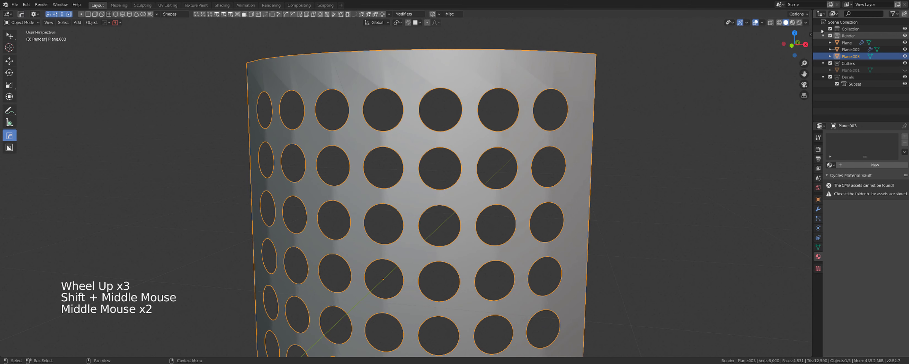
# Examine the perforated curved panel's surface shading in material preview and return to solid shading.
pyautogui.click(793, 23)
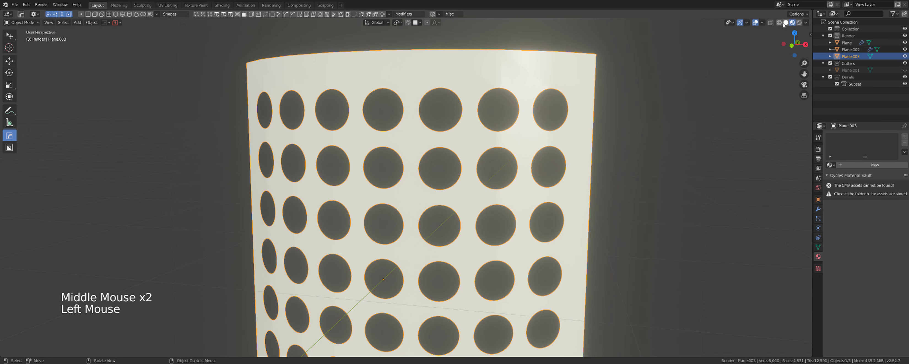
pyautogui.click(785, 23)
pyautogui.click(806, 23)
pyautogui.click(525, 115)
pyautogui.scroll(-2, 489, 162)
pyautogui.moveTo(489, 162); pyautogui.dragTo(317, 191, button='middle')
pyautogui.scroll(1, 318, 191)
pyautogui.scroll(1, 303, 199)
# Select all border vertices of the unperforated curved plane in edit mode by picking shortest paths between its corners.
pyautogui.press('Tab')
pyautogui.scroll(-3, 303, 199)
pyautogui.click(288, 116)
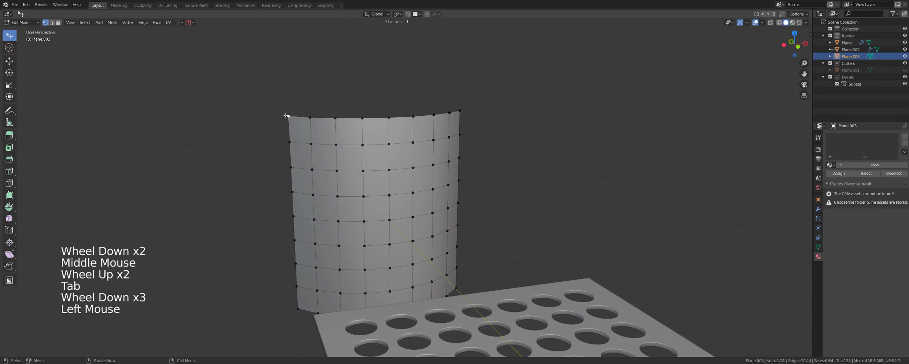
pyautogui.keyDown('ctrl'); pyautogui.click(297, 286); pyautogui.keyUp('ctrl')
pyautogui.keyDown('ctrl'); pyautogui.click(299, 309); pyautogui.keyUp('ctrl')
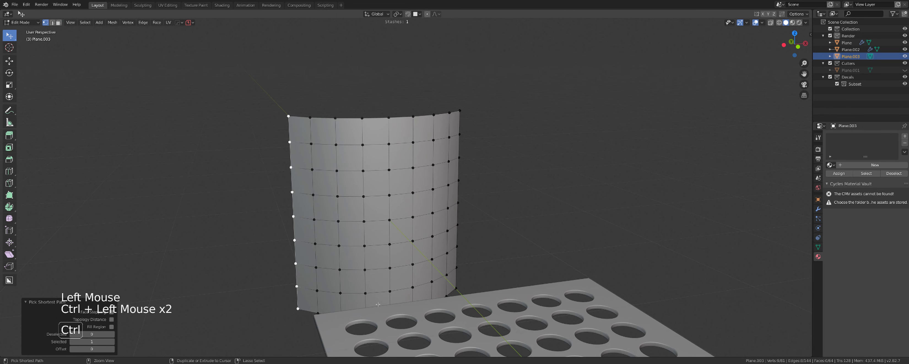
pyautogui.keyDown('ctrl'); pyautogui.click(460, 111); pyautogui.keyUp('ctrl')
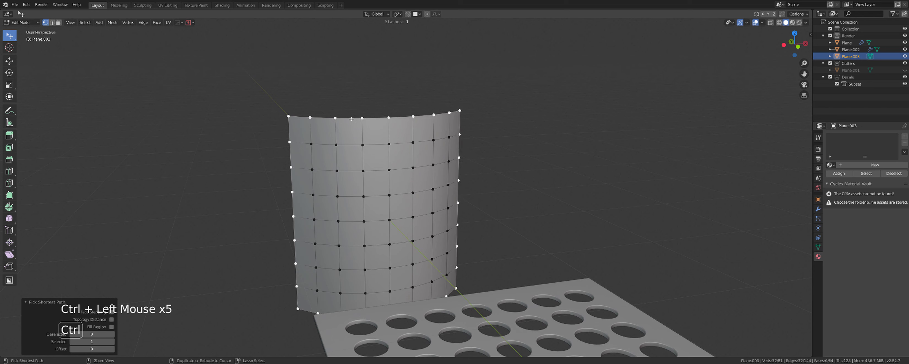
# Invert the selection to the curved plane's inner vertices and thin it to every other vertex with Checker Deselect.
pyautogui.hotkey('ctrl', 'i')
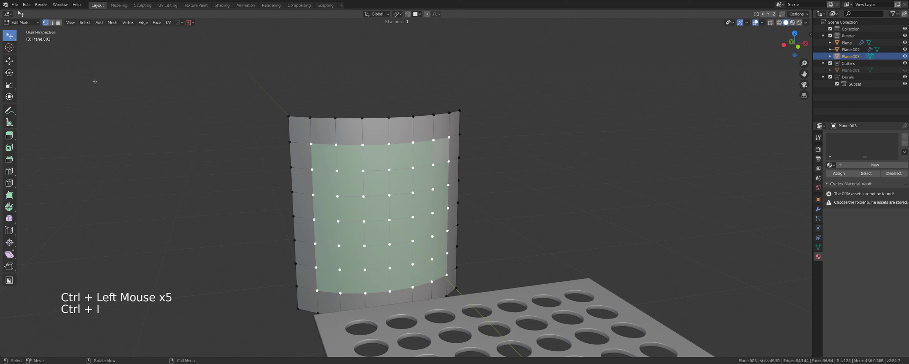
pyautogui.click(85, 22)
pyautogui.click(103, 82)
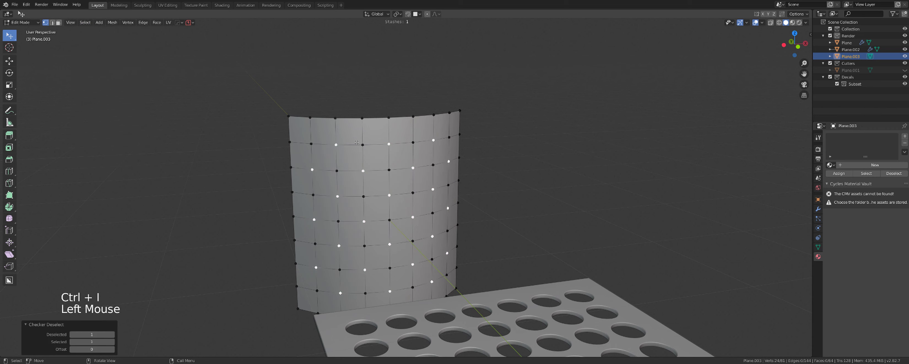
# Convert the staggered inner vertices to circles of about 0.09 radius, delete their faces to cut the holes, and leave edit mode.
pyautogui.scroll(2, 407, 159)
pyautogui.press('q')
pyautogui.click(426, 161)
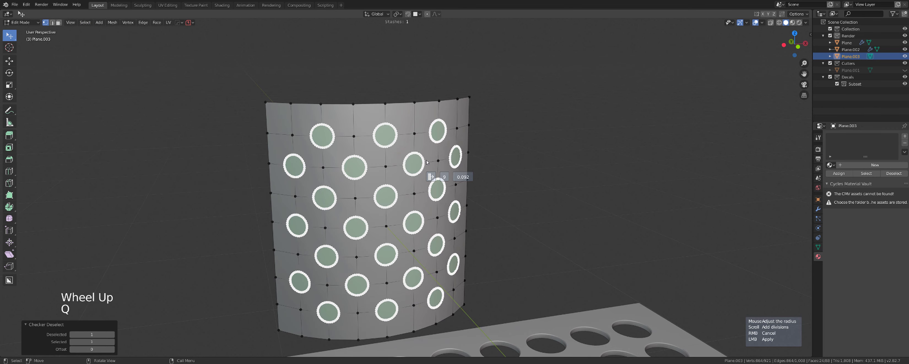
pyautogui.press('Tab')
pyautogui.press('x')
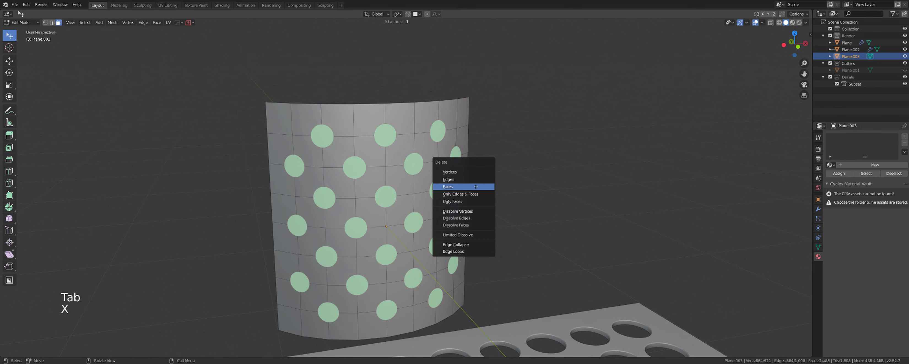
pyautogui.click(459, 187)
pyautogui.moveTo(459, 187); pyautogui.dragTo(407, 100, button='middle')
pyautogui.press('Tab')
# Add a Solidify modifier with 0.05 thickness and offset -1 to the perforated curved panel, and apply it.
pyautogui.scroll(2, 414, 134)
pyautogui.click(427, 124)
pyautogui.press('q')
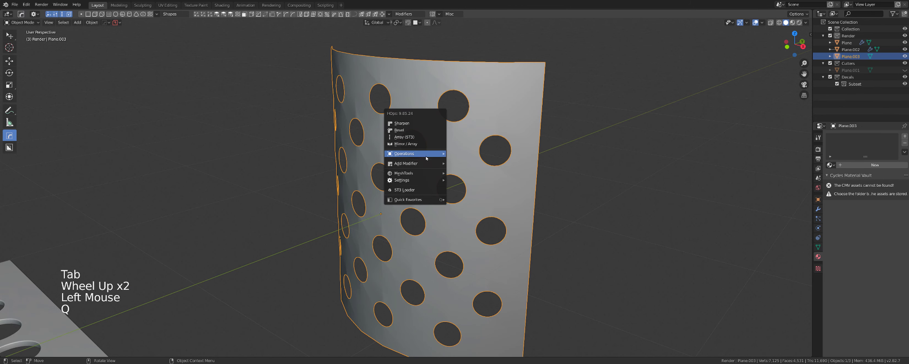
pyautogui.moveTo(417, 163)
pyautogui.click(464, 173)
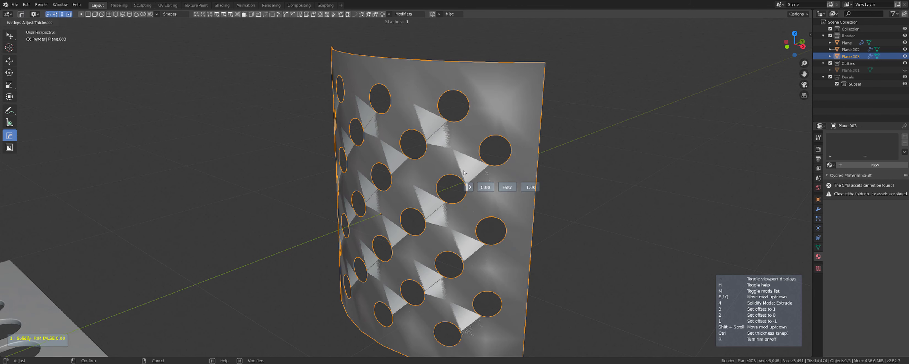
pyautogui.moveTo(446, 172)
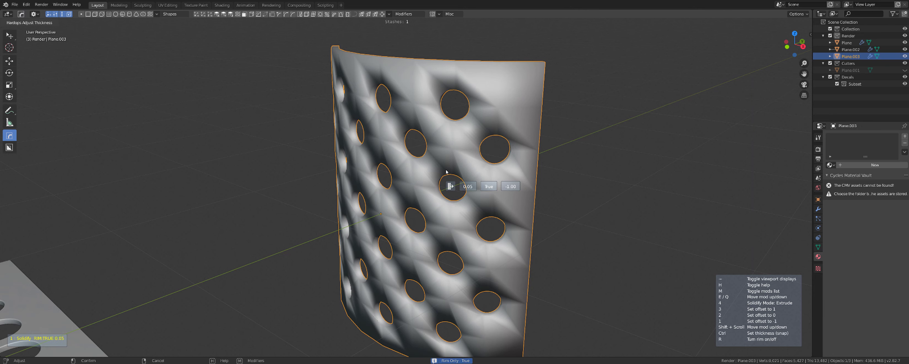
pyautogui.scroll(-1, 445, 172)
pyautogui.moveTo(446, 172); pyautogui.dragTo(426, 125, button='middle')
pyautogui.scroll(2, 426, 125)
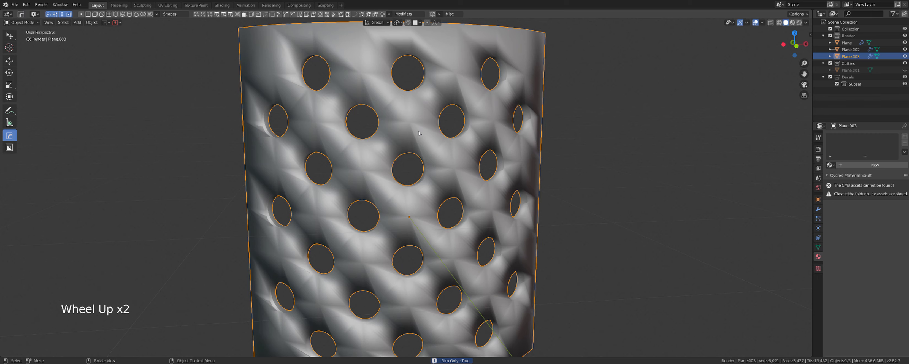
pyautogui.hotkey('ctrl', '`')
pyautogui.click(406, 162)
# In edit mode, select all large faces on one side of the curved panel by filling the region between opposite corners.
pyautogui.press('Tab')
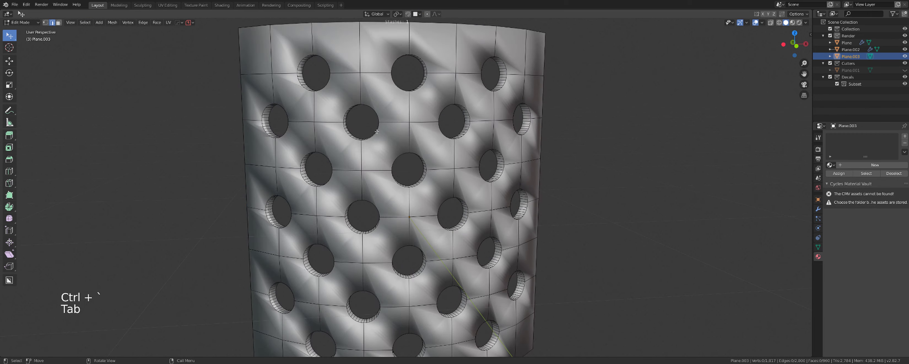
pyautogui.scroll(1, 353, 158)
pyautogui.scroll(-1, 335, 141)
pyautogui.moveTo(353, 159); pyautogui.dragTo(330, 130, button='middle')
pyautogui.press('Tab')
pyautogui.click(296, 85)
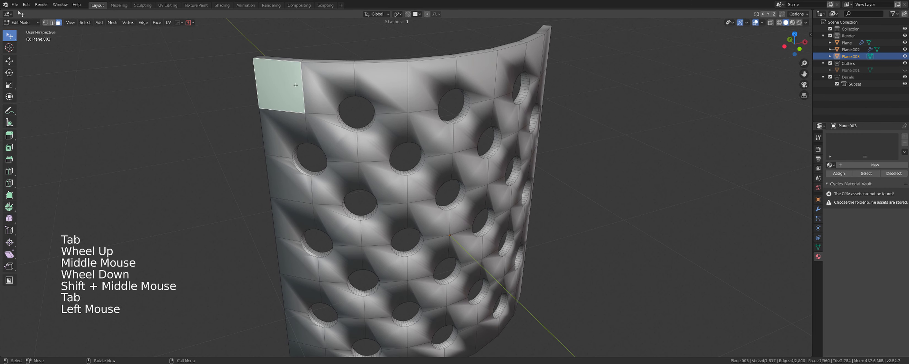
pyautogui.keyDown('ctrl'); pyautogui.click(535, 56); pyautogui.keyUp('ctrl')
pyautogui.keyDown('ctrl'); pyautogui.click(516, 309); pyautogui.keyUp('ctrl')
pyautogui.scroll(3, 424, 177)
pyautogui.moveTo(424, 177); pyautogui.dragTo(388, 170, button='middle')
pyautogui.keyDown('shift'); pyautogui.moveTo(388, 169); pyautogui.dragTo(353, 134, button='middle'); pyautogui.keyUp('shift')
pyautogui.scroll(2, 218, 91)
pyautogui.scroll(-4, 198, 90)
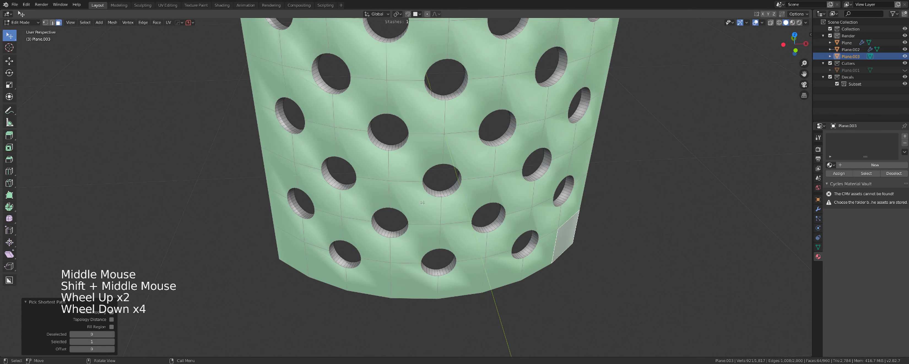
pyautogui.moveTo(180, 88); pyautogui.dragTo(205, 90, button='middle')
# Reduce the face selection to its boundary loops and bevel those edges about 0.013 m wide with 4 segments.
pyautogui.click(85, 23)
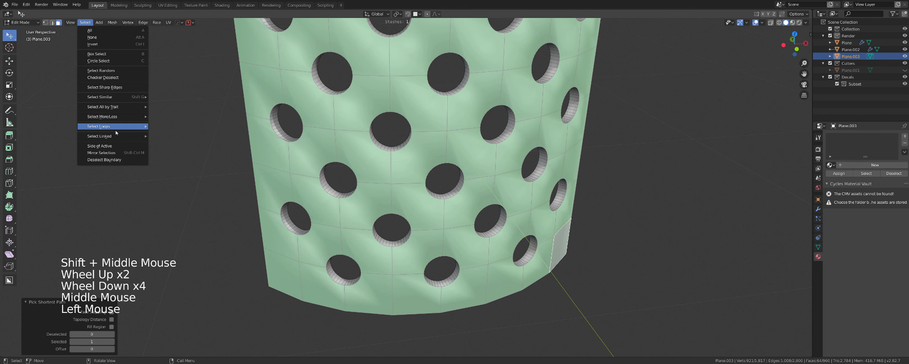
pyautogui.moveTo(117, 127)
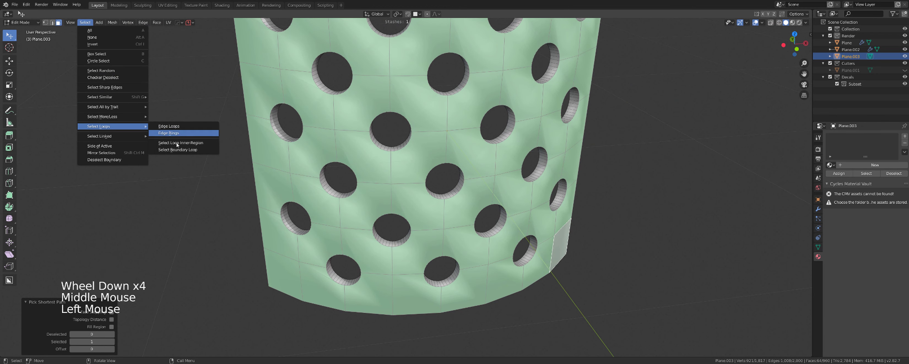
pyautogui.click(193, 150)
pyautogui.scroll(-2, 352, 141)
pyautogui.moveTo(353, 141); pyautogui.dragTo(374, 129, button='middle')
pyautogui.scroll(2, 406, 147)
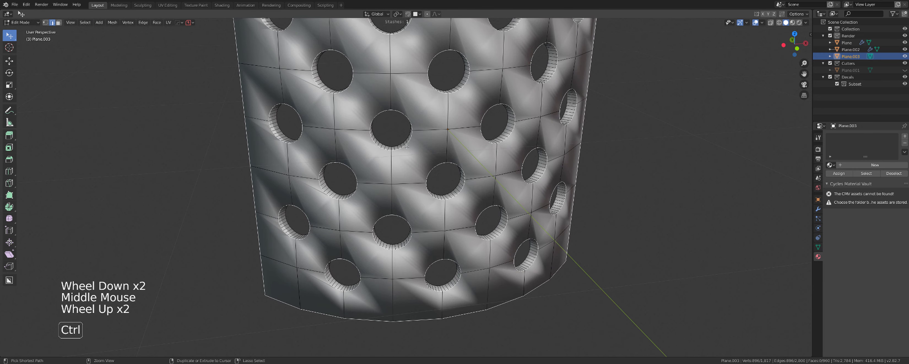
pyautogui.hotkey('ctrl', 'b')
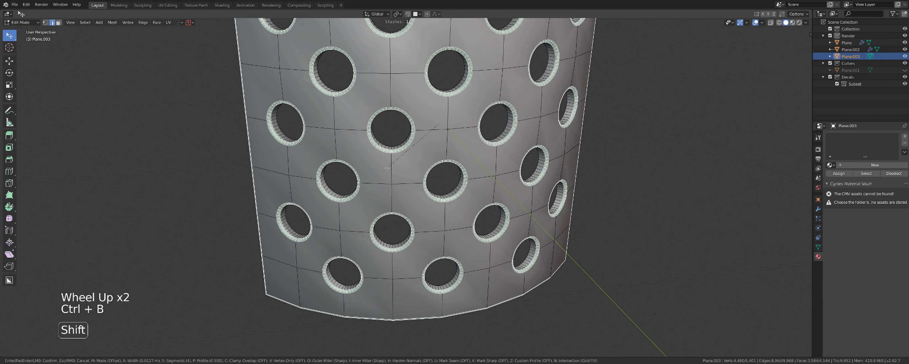
pyautogui.click(388, 168)
# Select the curved panel's large faces around the holes, row by row, by picking shortest paths from edge to edge.
pyautogui.scroll(-2, 427, 130)
pyautogui.moveTo(388, 167); pyautogui.dragTo(444, 180, button='middle')
pyautogui.scroll(-1, 427, 130)
pyautogui.scroll(1, 372, 158)
pyautogui.scroll(2, 371, 156)
pyautogui.press('Tab')
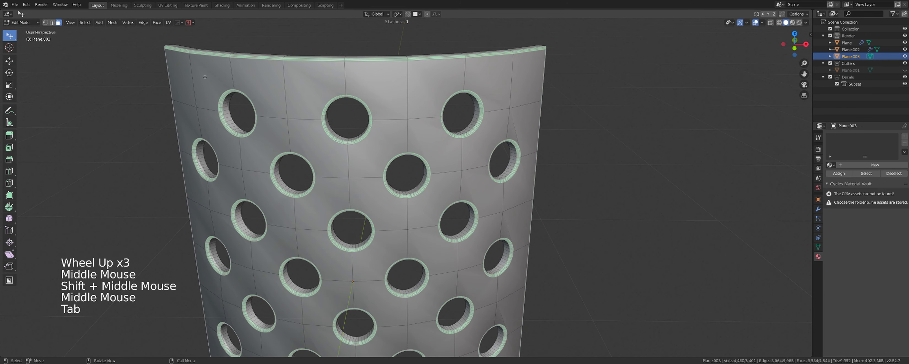
pyautogui.click(180, 78)
pyautogui.keyDown('ctrl'); pyautogui.click(530, 82); pyautogui.keyUp('ctrl')
pyautogui.keyDown('shift'); pyautogui.moveTo(530, 82); pyautogui.dragTo(527, 22, button='middle'); pyautogui.keyUp('shift')
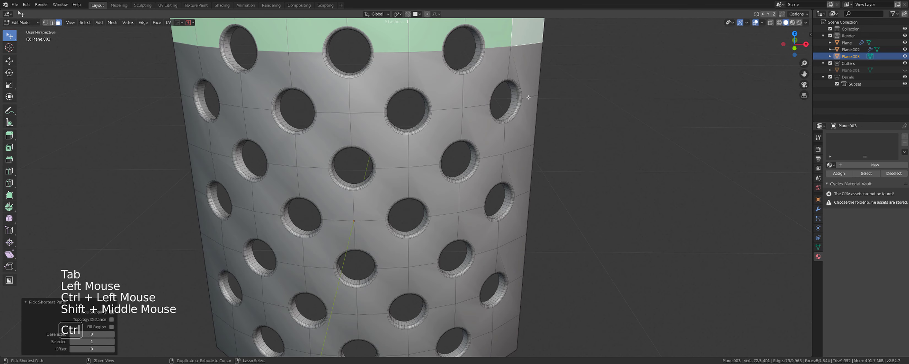
pyautogui.keyDown('shift'); pyautogui.click(524, 70); pyautogui.keyUp('shift')
pyautogui.keyDown('ctrl'); pyautogui.click(185, 67); pyautogui.keyUp('ctrl')
pyautogui.keyDown('shift'); pyautogui.click(198, 136); pyautogui.keyUp('shift')
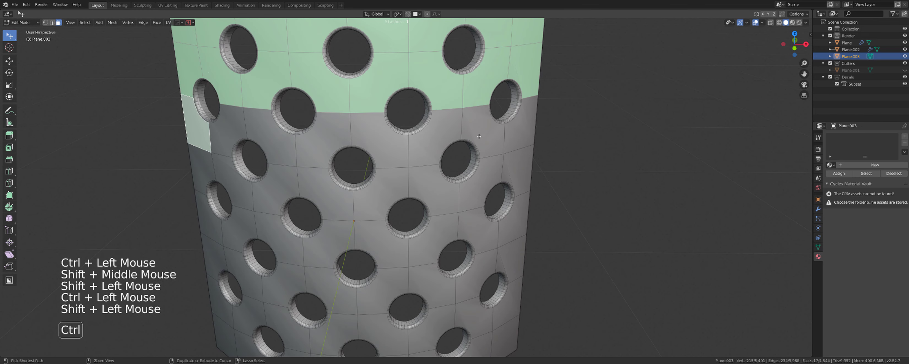
pyautogui.keyDown('ctrl'); pyautogui.click(526, 131); pyautogui.keyUp('ctrl')
pyautogui.keyDown('shift'); pyautogui.click(517, 170); pyautogui.keyUp('shift')
pyautogui.keyDown('ctrl'); pyautogui.click(197, 183); pyautogui.keyUp('ctrl')
pyautogui.keyDown('shift'); pyautogui.click(208, 226); pyautogui.keyUp('shift')
pyautogui.keyDown('ctrl'); pyautogui.click(517, 226); pyautogui.keyUp('ctrl')
pyautogui.keyDown('shift'); pyautogui.moveTo(494, 279); pyautogui.dragTo(519, 193, button='middle'); pyautogui.keyUp('shift')
pyautogui.keyDown('shift'); pyautogui.click(518, 192); pyautogui.keyUp('shift')
pyautogui.keyDown('ctrl'); pyautogui.click(231, 175); pyautogui.keyUp('ctrl')
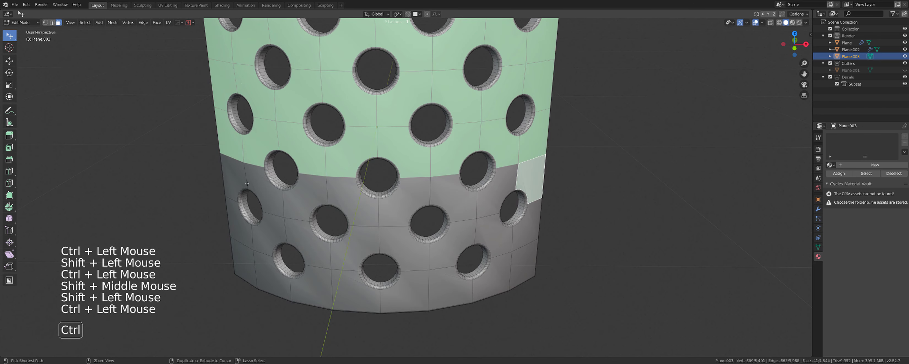
pyautogui.keyDown('shift'); pyautogui.click(240, 223); pyautogui.keyUp('shift')
pyautogui.keyDown('ctrl'); pyautogui.click(518, 226); pyautogui.keyUp('ctrl')
pyautogui.keyDown('shift'); pyautogui.click(521, 264); pyautogui.keyUp('shift')
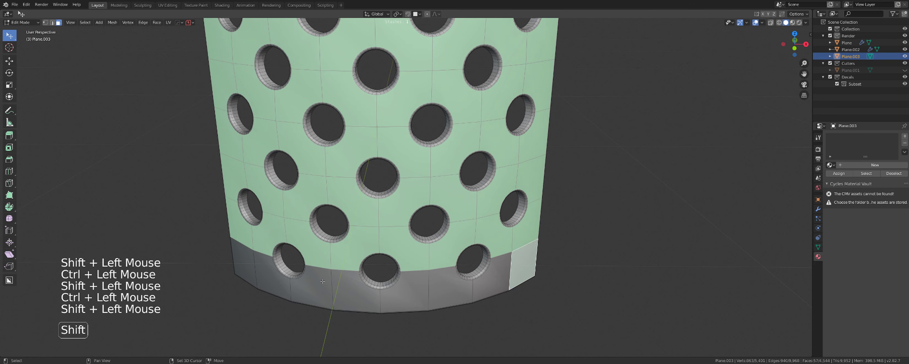
pyautogui.keyDown('ctrl'); pyautogui.click(243, 261); pyautogui.keyUp('ctrl')
# Transfer normals from the stash to the selected faces with Normal Transfer, using Nearest Face mapping.
pyautogui.moveTo(382, 174); pyautogui.dragTo(404, 160, button='middle')
pyautogui.scroll(-2, 395, 161)
pyautogui.scroll(1, 405, 160)
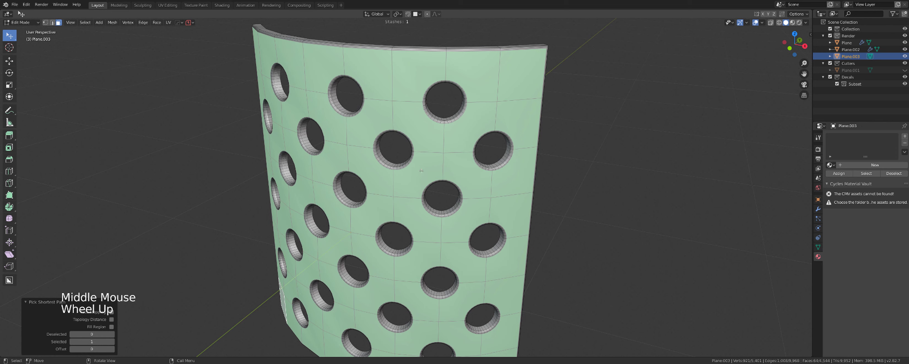
pyautogui.press('y')
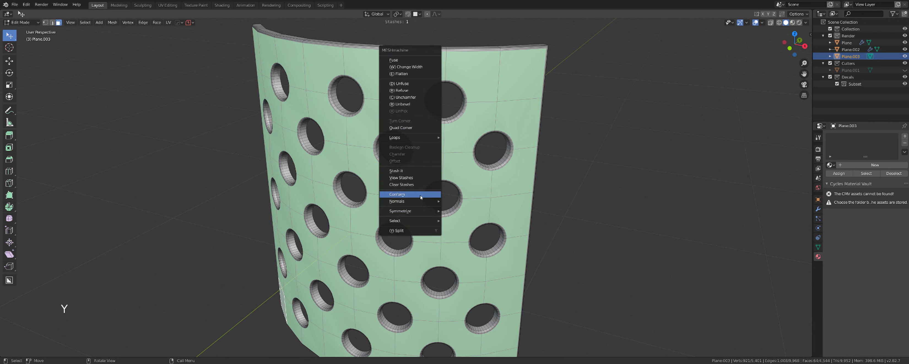
pyautogui.moveTo(419, 203)
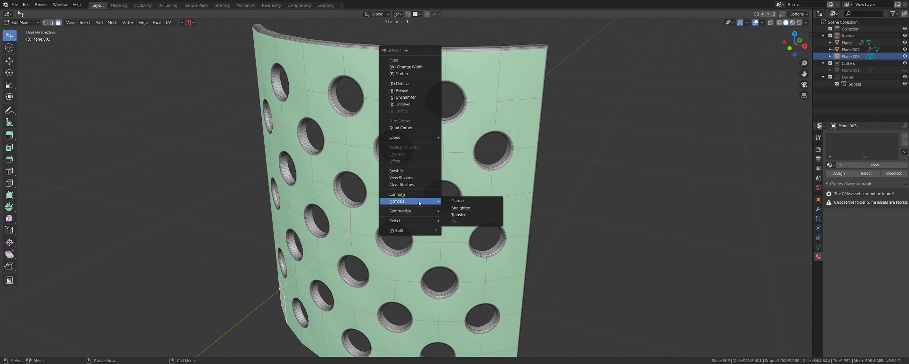
pyautogui.click(461, 215)
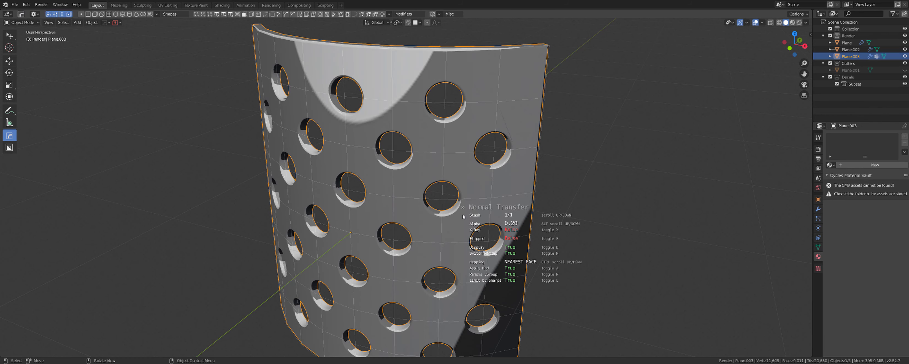
pyautogui.press('Tab')
# Examine the reflections across the curved panel's faces and hole edges with a glossy red matcap.
pyautogui.scroll(-3, 464, 216)
pyautogui.click(805, 23)
pyautogui.moveTo(406, 212); pyautogui.dragTo(440, 159, button='middle')
pyautogui.press('Tab')
pyautogui.click(436, 231)
pyautogui.click(383, 230)
pyautogui.click(386, 182)
pyautogui.click(383, 135)
pyautogui.click(430, 136)
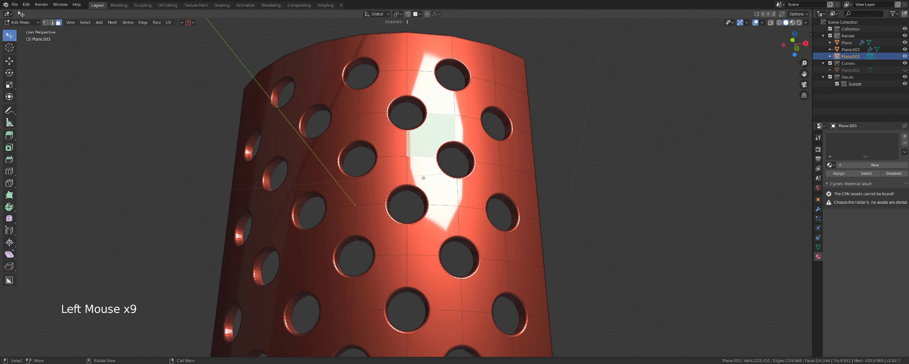
pyautogui.click(424, 179)
pyautogui.click(477, 183)
pyautogui.click(474, 143)
pyautogui.click(432, 138)
pyautogui.click(426, 177)
pyautogui.click(478, 186)
pyautogui.click(477, 146)
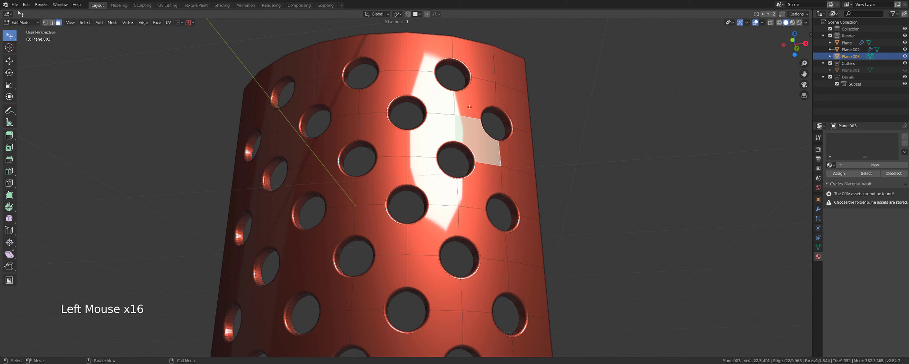
pyautogui.moveTo(419, 164); pyautogui.dragTo(391, 167, button='middle')
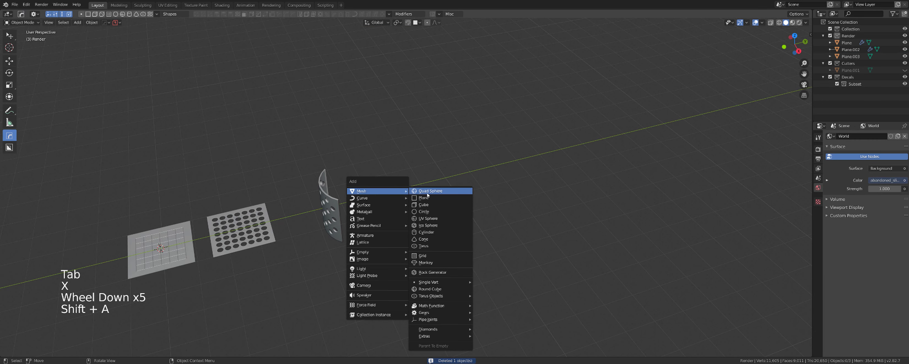
# Add a new plane and move it clear of the existing panels, beyond the curved one.
pyautogui.click(425, 198)
pyautogui.scroll(-1, 376, 203)
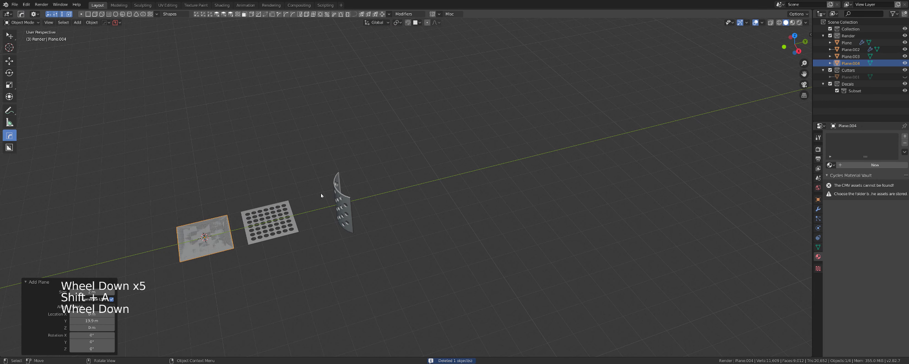
pyautogui.press('g')
pyautogui.click(411, 211)
pyautogui.scroll(6, 410, 211)
# Enter edit mode on the new plane and subdivide it three times into an 8 by 8 grid.
pyautogui.press('Tab')
pyautogui.rightClick(367, 200)
pyautogui.click(366, 200)
pyautogui.keyDown('shift'); pyautogui.moveTo(367, 200); pyautogui.dragTo(408, 208, button='middle'); pyautogui.keyUp('shift')
pyautogui.scroll(3, 408, 208)
pyautogui.hotkey('shift', 'r')
pyautogui.hotkey('shift', 'r')
# Select the flat plane's border vertices by picking shortest paths between corners, and invert the selection to its inner vertices.
pyautogui.press('Tab')
pyautogui.click(279, 231)
pyautogui.keyDown('ctrl'); pyautogui.click(260, 174); pyautogui.keyUp('ctrl')
pyautogui.keyDown('ctrl'); pyautogui.click(337, 156); pyautogui.keyUp('ctrl')
pyautogui.keyDown('ctrl'); pyautogui.click(455, 130); pyautogui.keyUp('ctrl')
pyautogui.keyDown('ctrl'); pyautogui.click(549, 278); pyautogui.keyUp('ctrl')
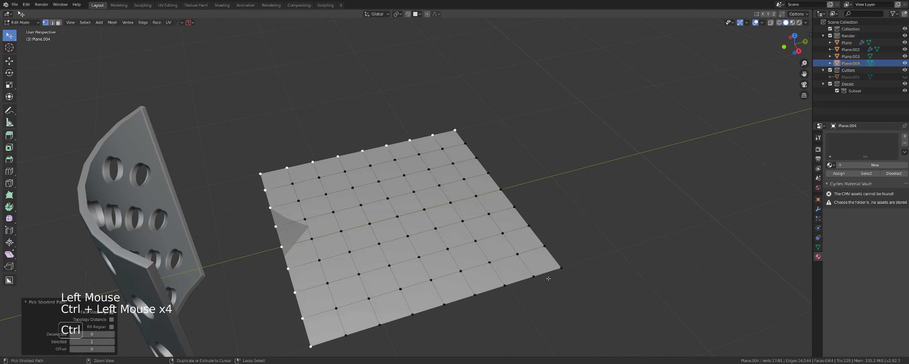
pyautogui.keyDown('ctrl'); pyautogui.click(556, 272); pyautogui.keyUp('ctrl')
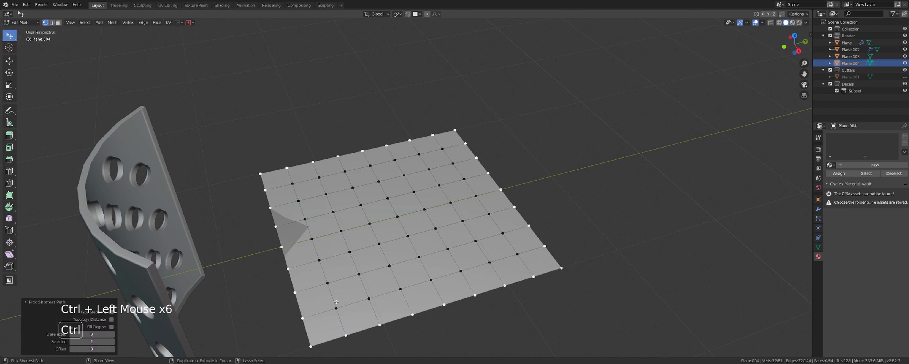
pyautogui.hotkey('ctrl', 'i')
pyautogui.hotkey('ctrl', 'o')
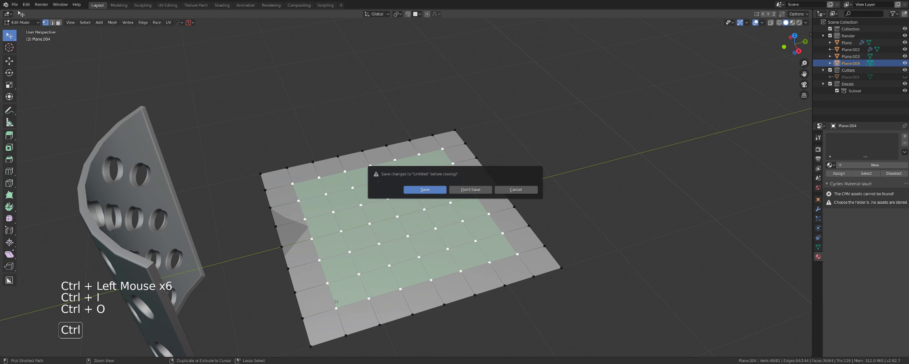
pyautogui.click(515, 189)
pyautogui.keyDown('shift'); pyautogui.moveTo(482, 189); pyautogui.dragTo(485, 181, button='middle'); pyautogui.keyUp('shift')
# Switch to face selection and split the inner faces into triangles with Poke Faces.
pyautogui.press('Tab')
pyautogui.keyDown('shift'); pyautogui.moveTo(390, 231); pyautogui.dragTo(387, 226, button='middle'); pyautogui.keyUp('shift')
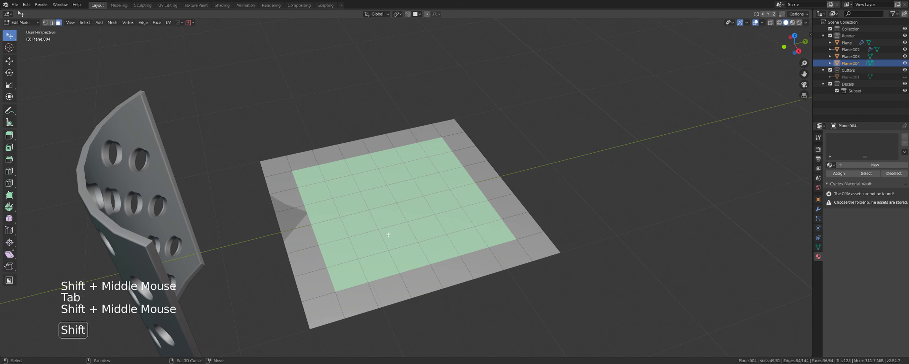
pyautogui.scroll(1, 387, 225)
pyautogui.press('space')
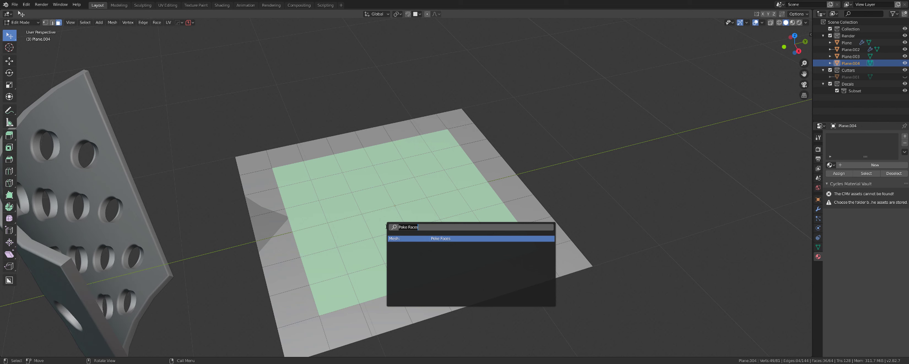
pyautogui.press('Return')
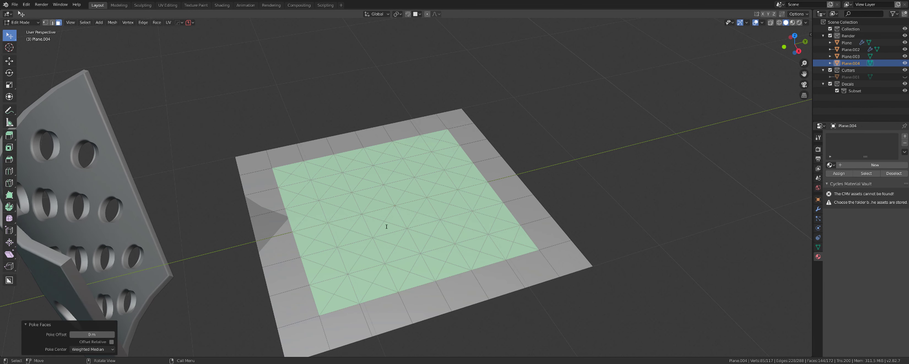
# Inset the triangular faces individually with a thickness of about 0.009 m.
pyautogui.press('i')
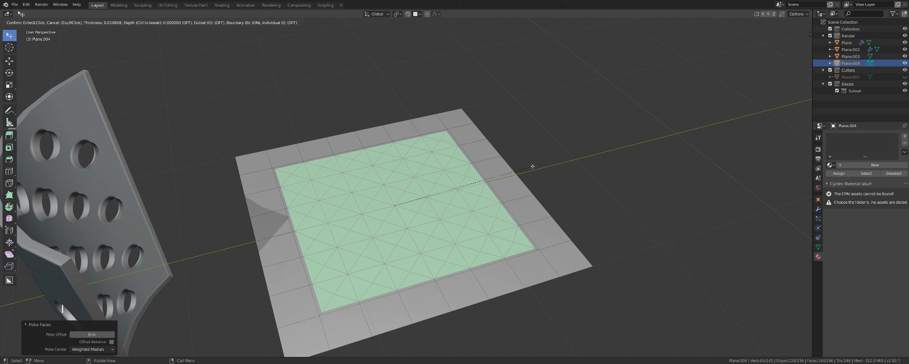
pyautogui.press('i')
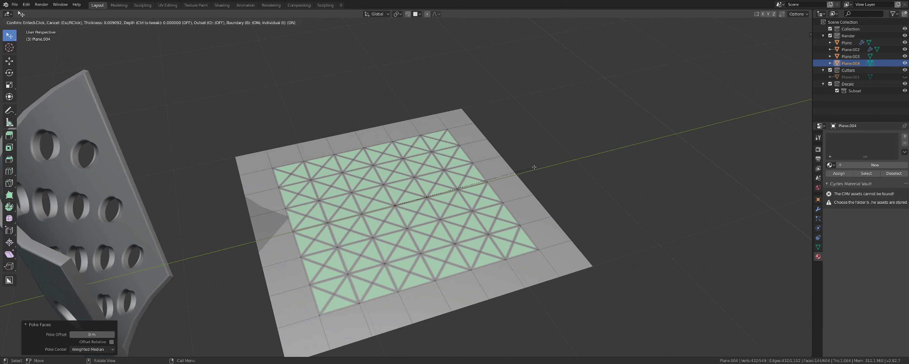
pyautogui.click(534, 168)
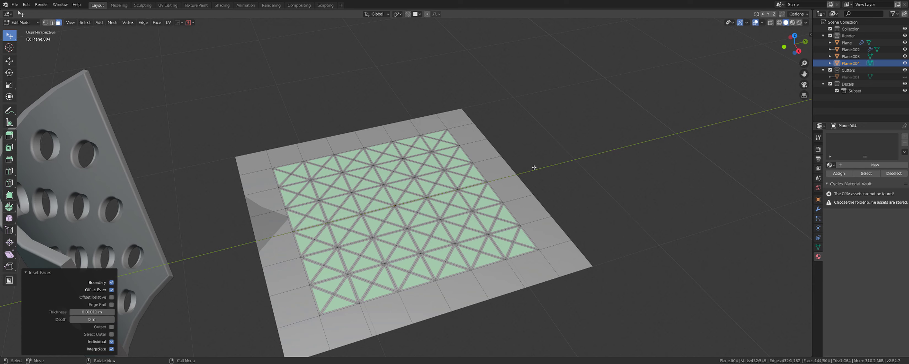
# Try deleting the inset triangular faces to open triangular holes in the plane.
pyautogui.keyDown('shift'); pyautogui.moveTo(494, 188); pyautogui.dragTo(490, 164, button='middle'); pyautogui.keyUp('shift')
pyautogui.press('x')
pyautogui.click(490, 163)
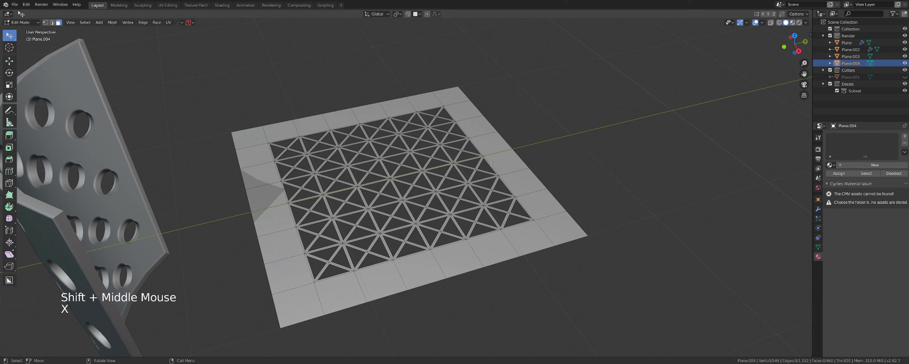
pyautogui.scroll(3, 491, 163)
pyautogui.press('Tab')
pyautogui.press('q')
pyautogui.moveTo(452, 149)
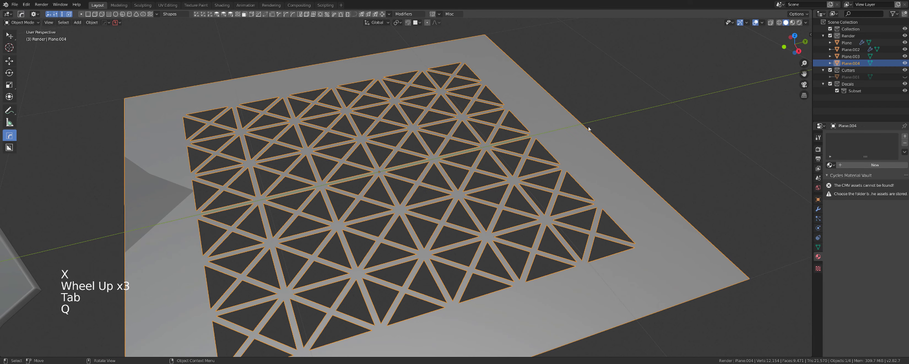
# Undo the deletion of the inset triangular faces.
pyautogui.scroll(-3, 586, 128)
pyautogui.moveTo(586, 128); pyautogui.dragTo(459, 136, button='middle')
pyautogui.scroll(3, 463, 171)
pyautogui.scroll(2, 463, 171)
pyautogui.hotkey('ctrl', 'z')
pyautogui.scroll(-5, 463, 171)
pyautogui.hotkey('ctrl', 'z')
# Examine the selected inset triangles and the thin strips between them up close.
pyautogui.scroll(3, 464, 171)
pyautogui.scroll(9, 459, 135)
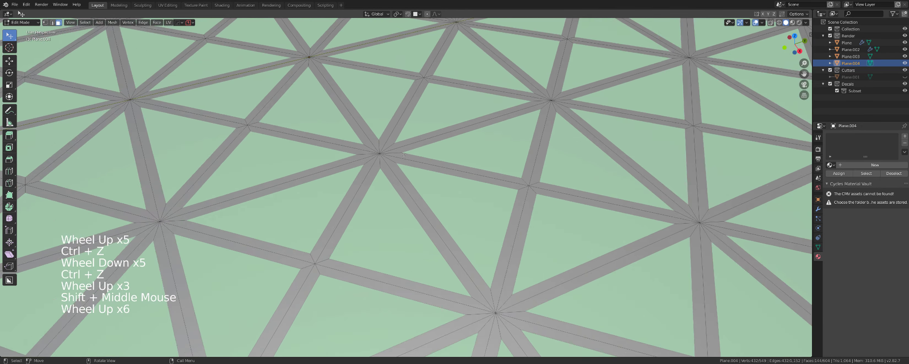
pyautogui.scroll(-8, 378, 151)
pyautogui.scroll(6, 380, 157)
pyautogui.scroll(-6, 380, 156)
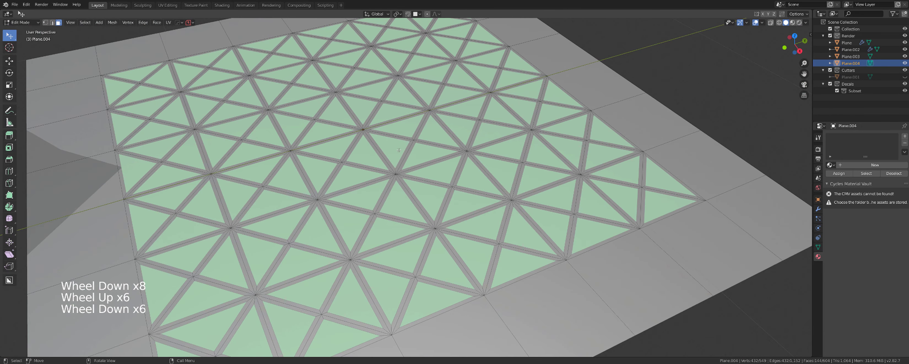
pyautogui.scroll(8, 380, 156)
pyautogui.scroll(-10, 444, 166)
pyautogui.scroll(-3, 444, 166)
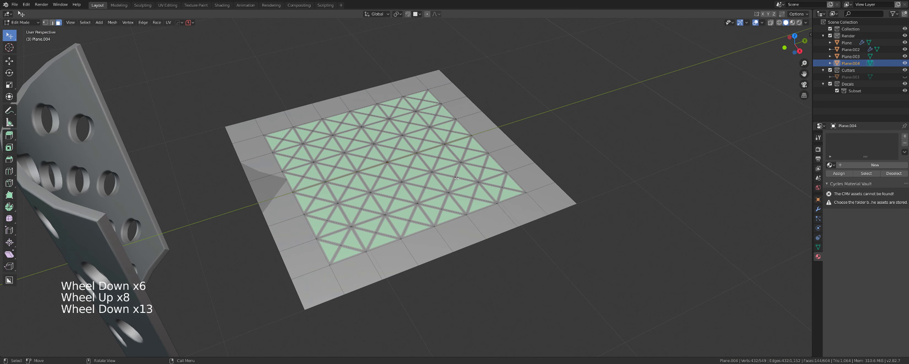
# Return to object mode and snap the 3D cursor to the triangle-patterned plane's origin.
pyautogui.press('Tab')
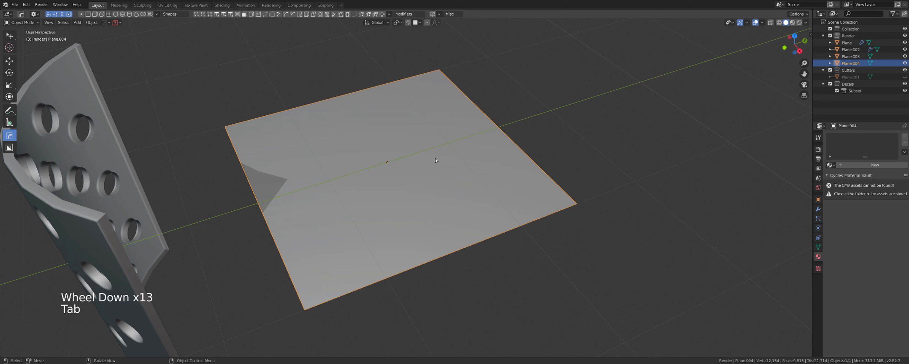
pyautogui.hotkey('shift', 'a')
pyautogui.hotkey('shift', 's')
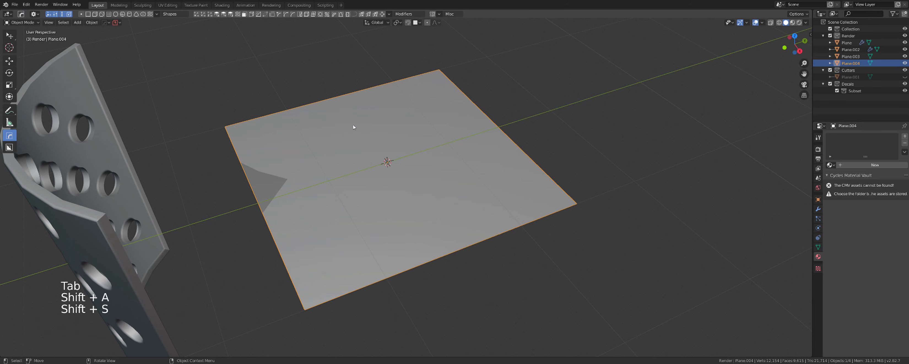
pyautogui.scroll(3, 364, 148)
pyautogui.scroll(-4, 365, 148)
pyautogui.click(422, 179)
pyautogui.scroll(3, 413, 178)
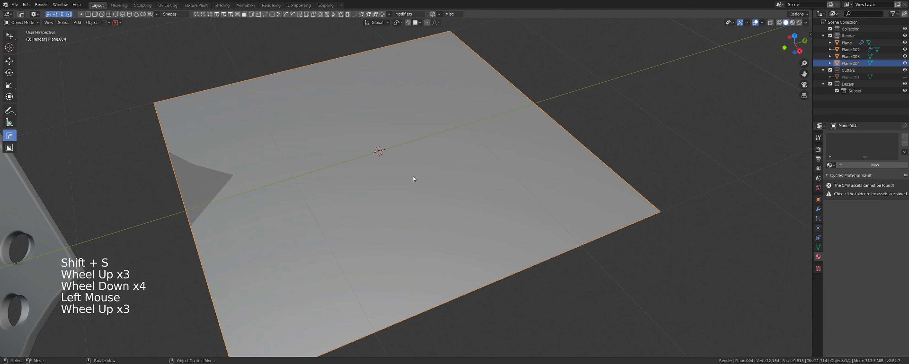
# Duplicate the selected inset triangle faces in place and separate the copy into its own object.
pyautogui.press('Tab')
pyautogui.press('Tab')
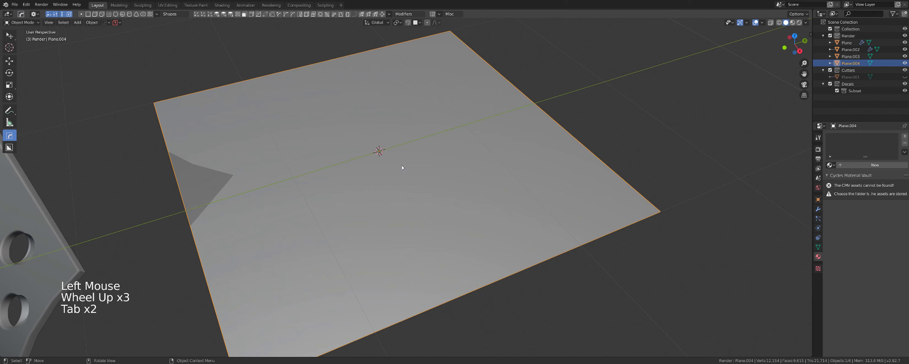
pyautogui.press('Tab')
pyautogui.hotkey('shift', 'd')
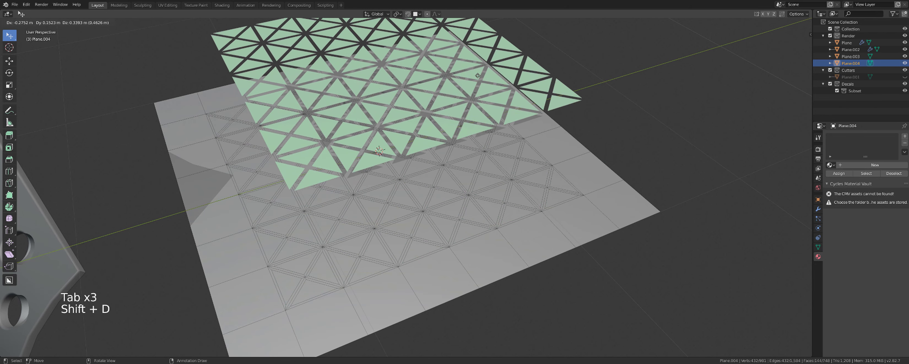
pyautogui.rightClick(459, 78)
pyautogui.press('p')
pyautogui.click(448, 94)
pyautogui.press('Tab')
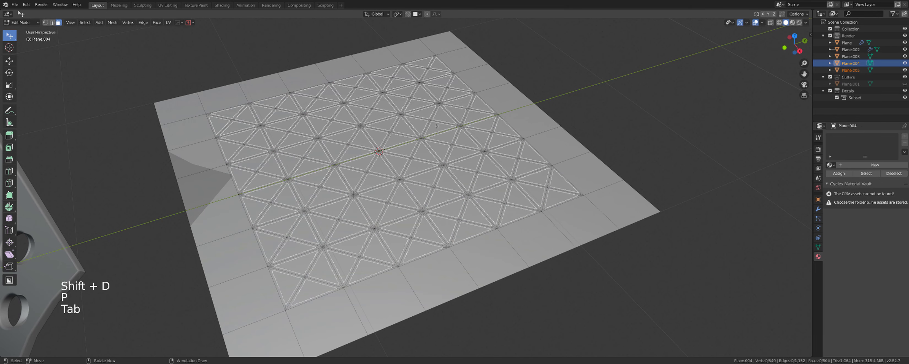
# Delete the original subdivided plane and add a fresh plane at the 3D cursor.
pyautogui.press('Tab')
pyautogui.click(532, 121)
pyautogui.press('x')
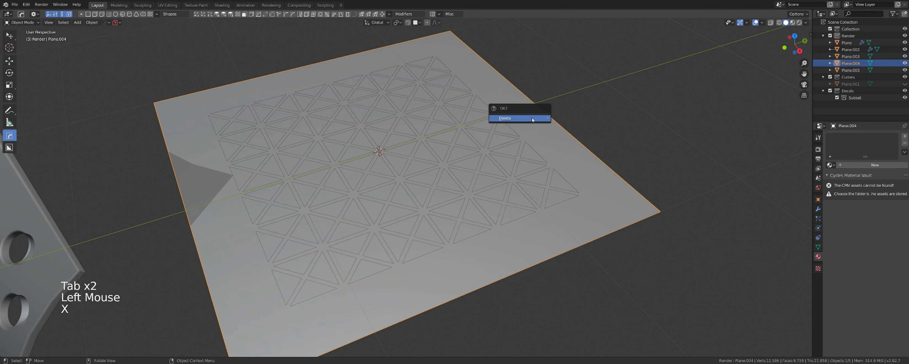
pyautogui.click(533, 119)
pyautogui.scroll(-2, 461, 141)
pyautogui.hotkey('shift', 'a')
pyautogui.moveTo(459, 136)
pyautogui.click(491, 143)
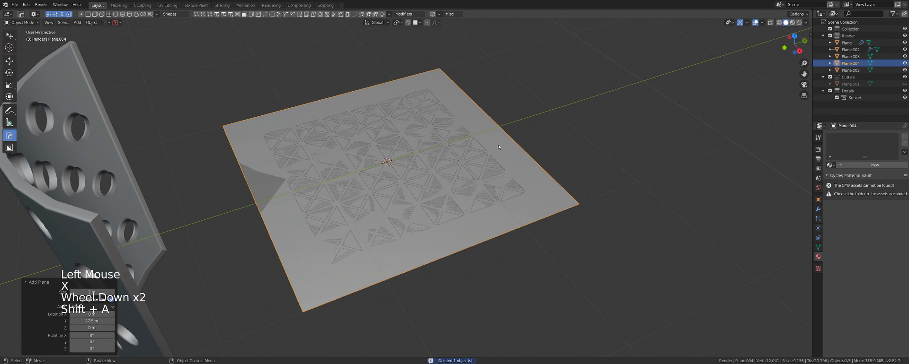
# Extrude all faces of the separated triangles object upward into solid blocks.
pyautogui.scroll(2, 447, 148)
pyautogui.click(446, 150)
pyautogui.press('Tab')
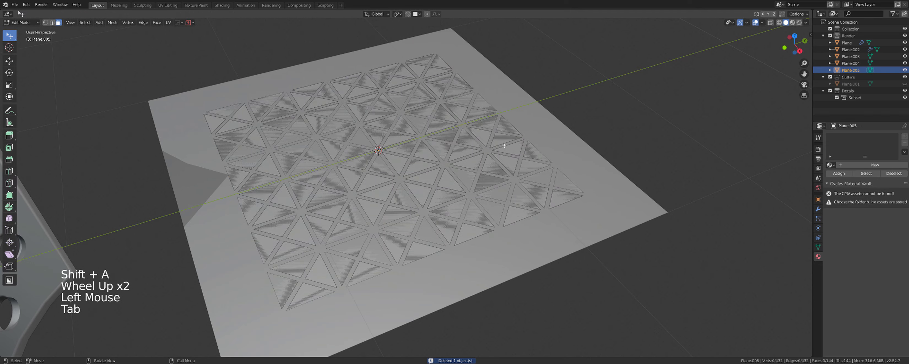
pyautogui.press('a')
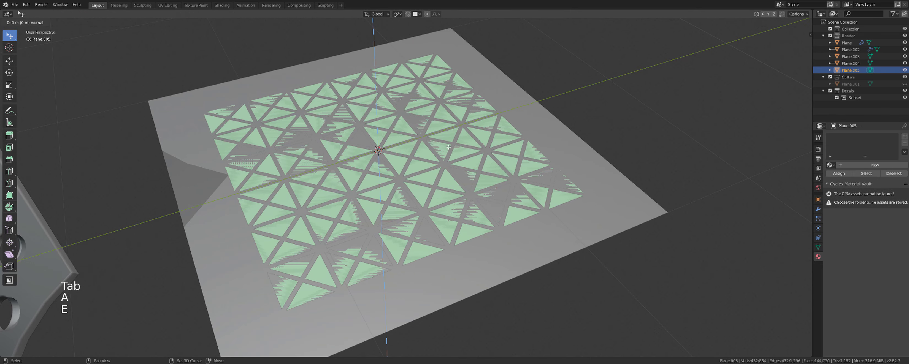
pyautogui.press('e')
pyautogui.click(464, 99)
pyautogui.scroll(4, 463, 99)
pyautogui.press('Tab')
pyautogui.scroll(-5, 501, 199)
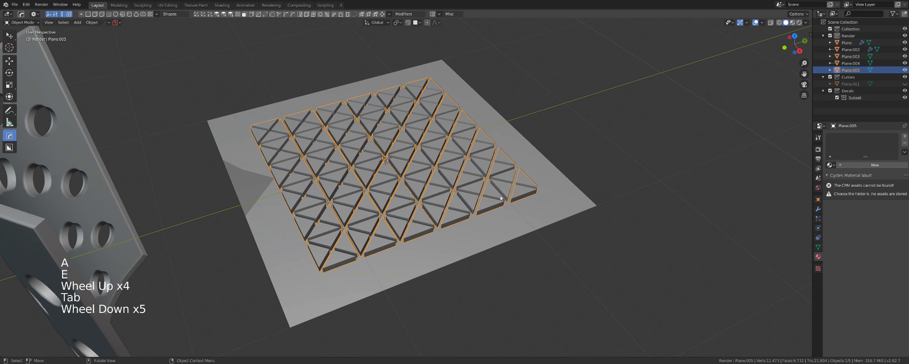
# Lower the triangle blocks slightly so they pass through the plane.
pyautogui.scroll(1, 485, 203)
pyautogui.moveTo(486, 204); pyautogui.dragTo(473, 160, button='middle')
pyautogui.scroll(3, 473, 161)
pyautogui.press('g')
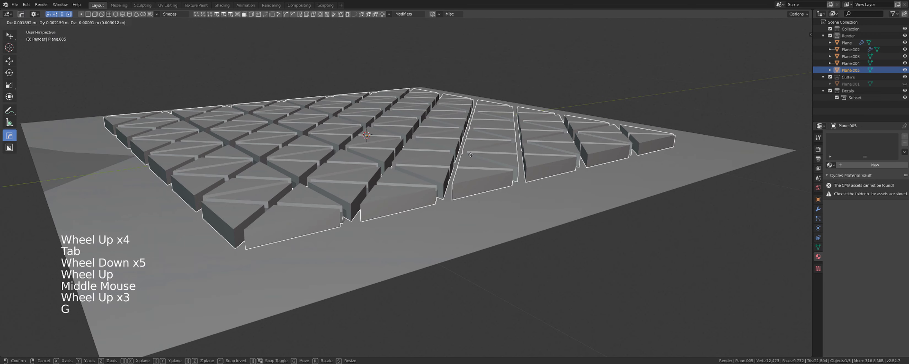
pyautogui.keyDown('shift'); pyautogui.click(475, 180); pyautogui.keyUp('shift')
# Cut the triangle blocks out of the plane with a HardOps Difference boolean and hide the cutter object.
pyautogui.keyDown('shift'); pyautogui.click(494, 200); pyautogui.keyUp('shift')
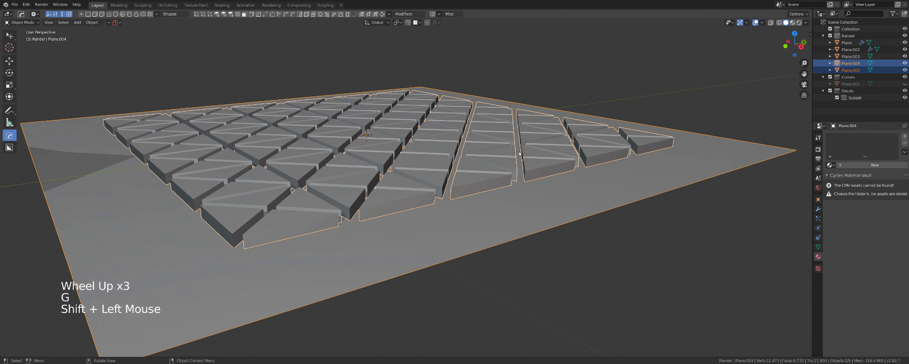
pyautogui.press('q')
pyautogui.click(501, 120)
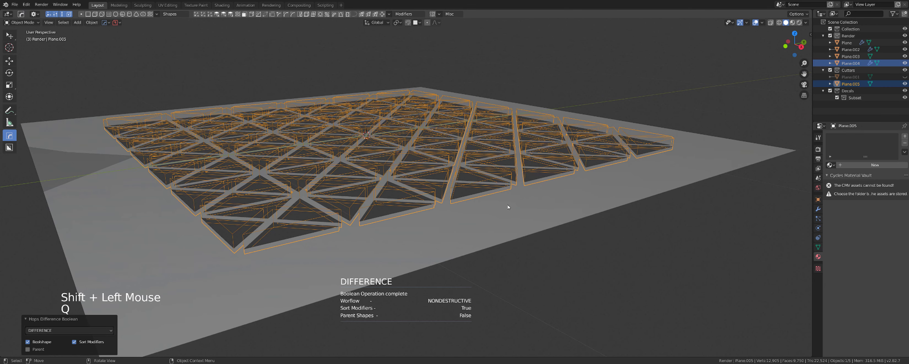
pyautogui.click(490, 175)
pyautogui.click(490, 174)
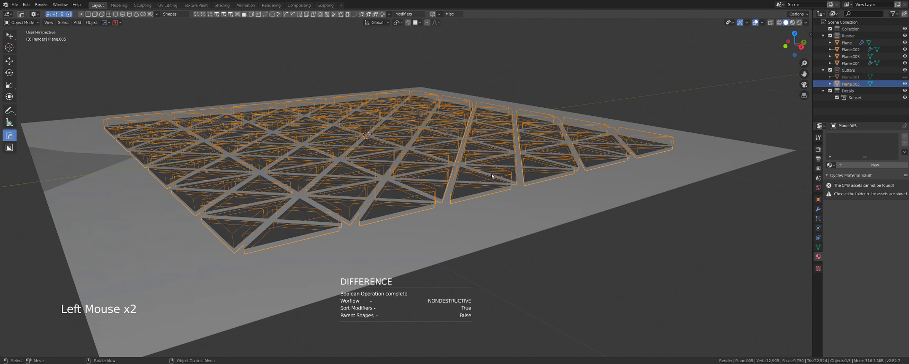
pyautogui.press('h')
# Apply the plane's Boolean modifier and check the resulting mesh in edit mode.
pyautogui.moveTo(490, 175); pyautogui.dragTo(462, 170, button='middle')
pyautogui.click(463, 170)
pyautogui.press('q')
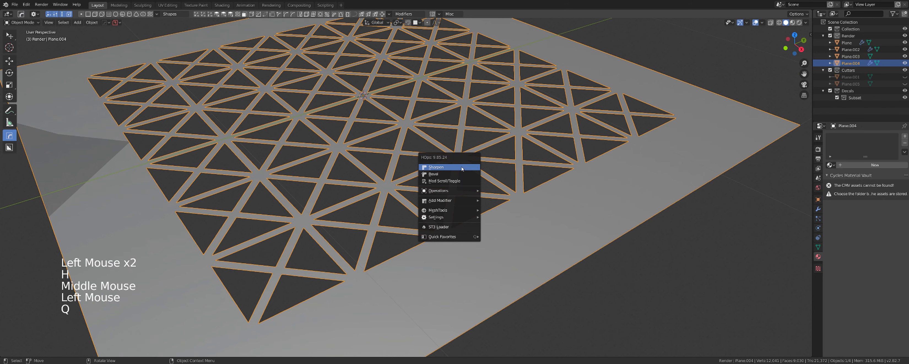
pyautogui.hotkey('ctrl', '`')
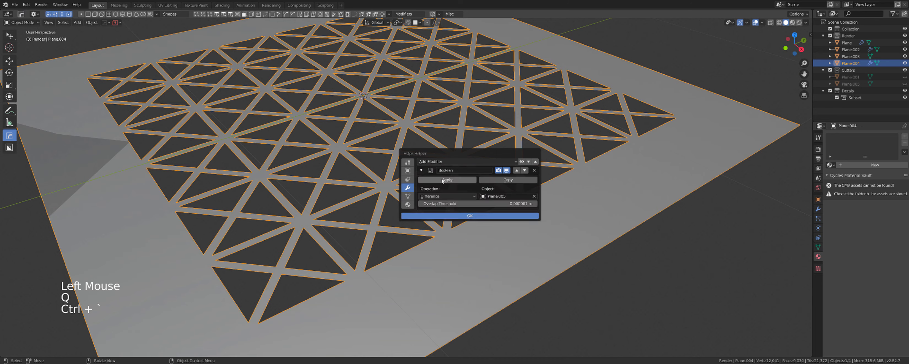
pyautogui.press('Tab')
pyautogui.scroll(2, 421, 184)
pyautogui.moveTo(421, 185); pyautogui.dragTo(409, 187, button='middle')
pyautogui.scroll(-2, 409, 187)
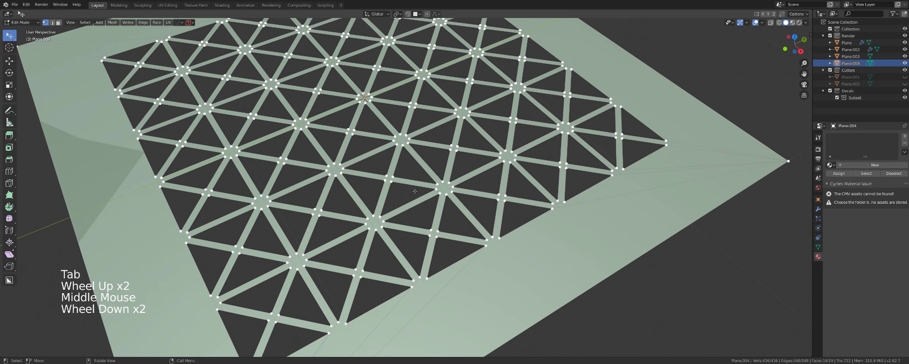
pyautogui.scroll(5, 402, 188)
pyautogui.scroll(-5, 412, 195)
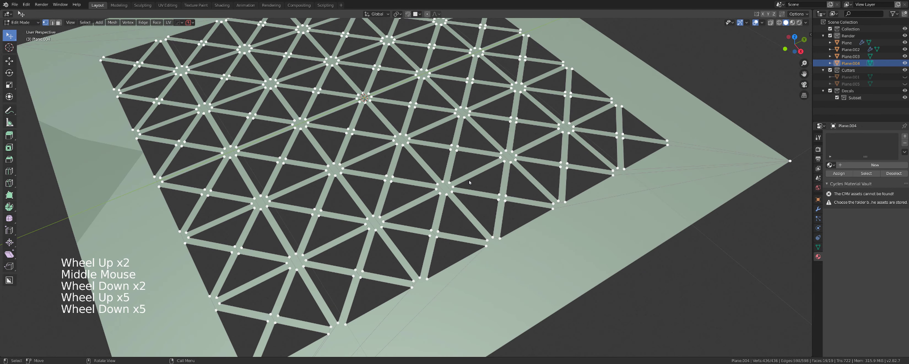
# Add a Solidify modifier to the triangle-hole plane with a thickness of 0.02 and Rim Only enabled.
pyautogui.press('Tab')
pyautogui.press('q')
pyautogui.moveTo(465, 193)
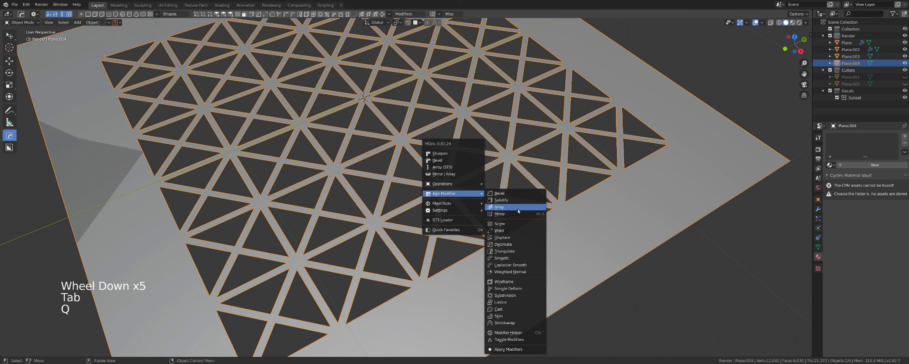
pyautogui.click(503, 201)
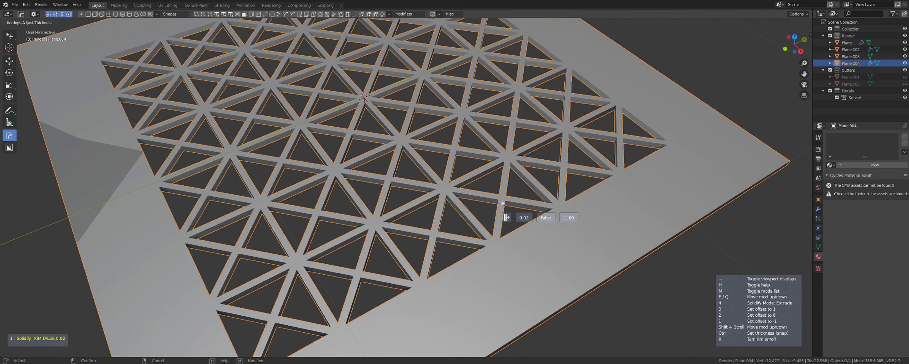
pyautogui.press('r')
pyautogui.click(502, 203)
pyautogui.scroll(-3, 502, 203)
pyautogui.moveTo(503, 203); pyautogui.dragTo(447, 156, button='middle')
pyautogui.scroll(1, 446, 156)
pyautogui.scroll(1, 447, 157)
# Add a one-segment HardOps bevel with a width of about 0.002 to the triangle-hole panel.
pyautogui.press('q')
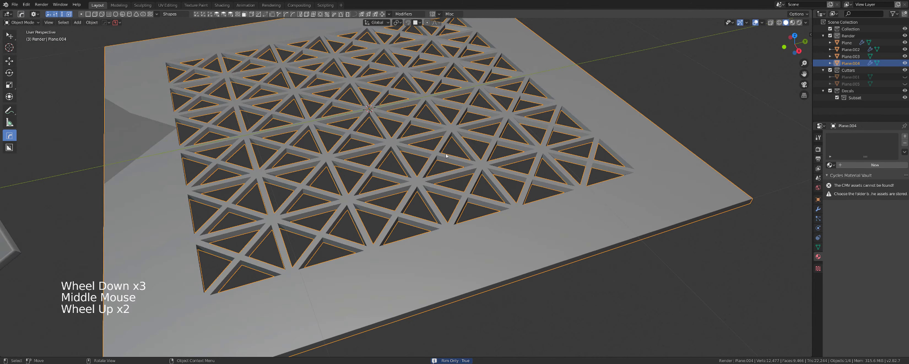
pyautogui.click(437, 120)
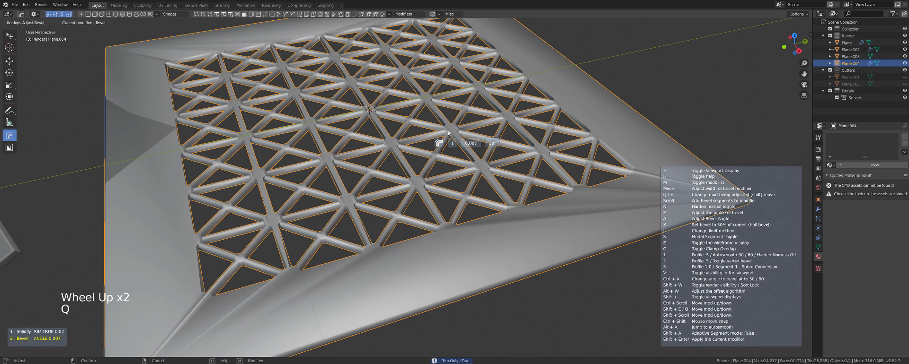
pyautogui.press('shift')
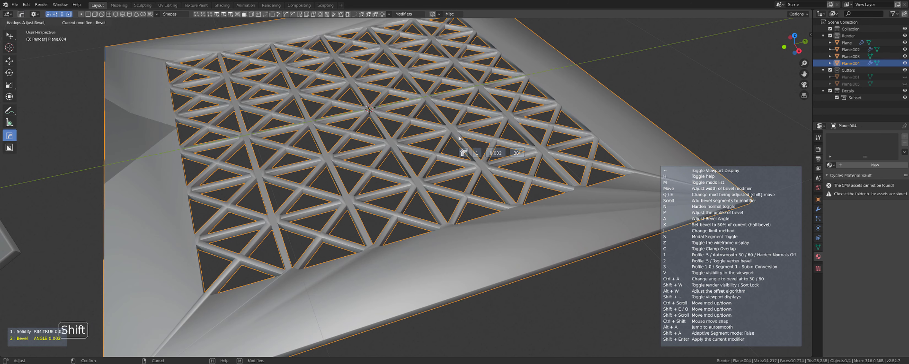
pyautogui.click(461, 145)
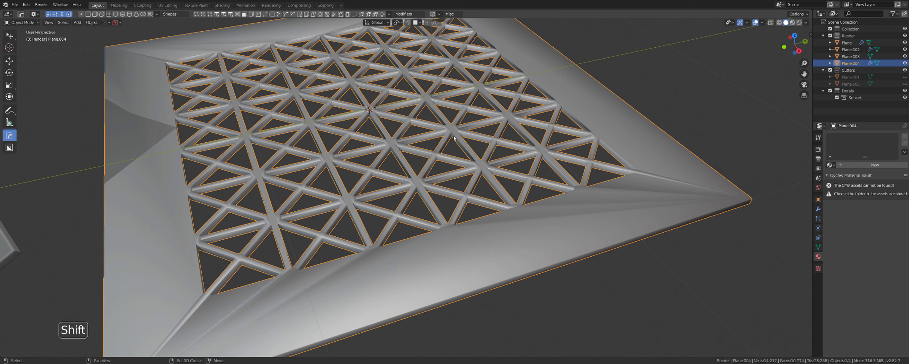
# Add a Weighted Normal modifier with Keep Sharp to the triangle-hole panel.
pyautogui.press('q')
pyautogui.keyDown('alt'); pyautogui.scroll(-1, 453, 130); pyautogui.keyUp('alt')
pyautogui.scroll(-2, 451, 139)
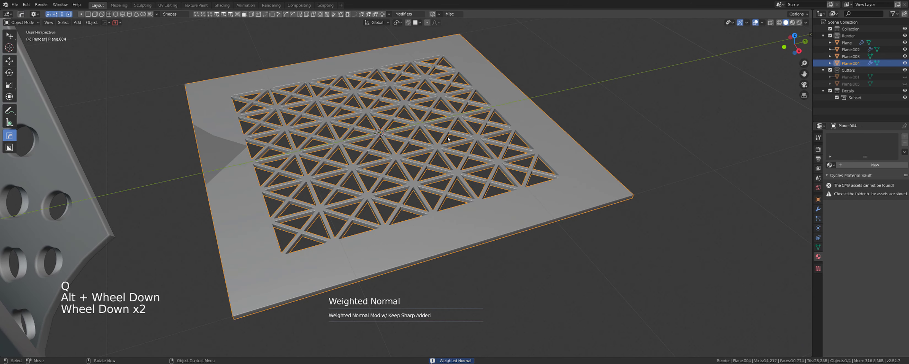
pyautogui.moveTo(451, 140); pyautogui.dragTo(434, 139, button='middle')
pyautogui.scroll(-3, 171, 173)
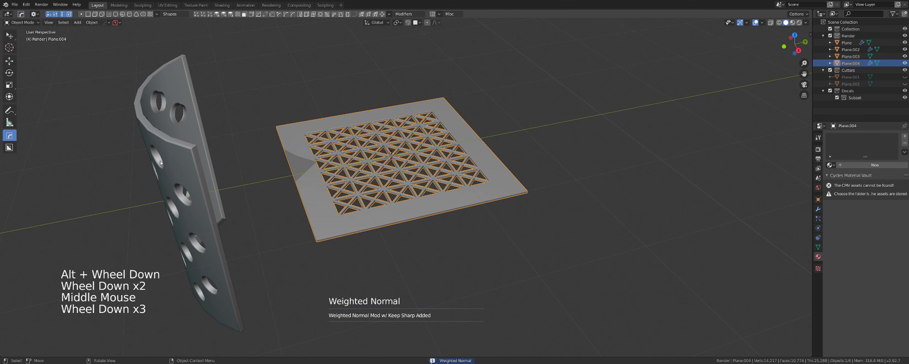
# Move the bent staggered-hole panel about -0.519 m along Y, away from the triangle panel.
pyautogui.click(171, 173)
pyautogui.scroll(-3, 170, 173)
pyautogui.press('g')
pyautogui.click(304, 146)
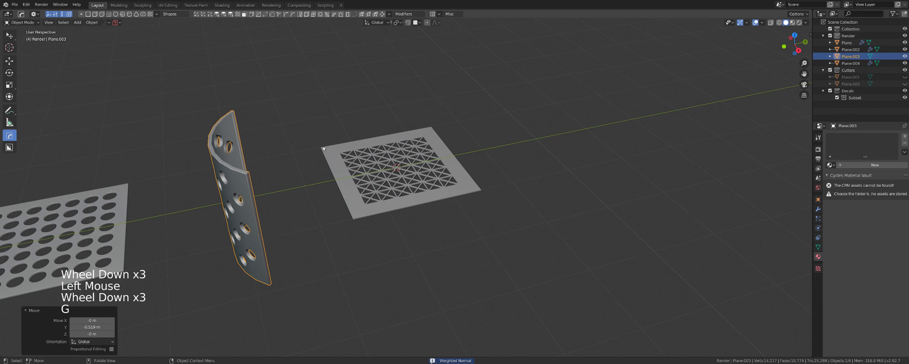
# Inspect the beveled triangle-hole panel from near and far.
pyautogui.scroll(7, 406, 159)
pyautogui.keyDown('shift'); pyautogui.moveTo(406, 158); pyautogui.dragTo(424, 155, button='middle'); pyautogui.keyUp('shift')
pyautogui.scroll(3, 412, 127)
pyautogui.scroll(-10, 412, 126)
pyautogui.keyDown('shift'); pyautogui.scroll(-1, 423, 155); pyautogui.keyUp('shift')
pyautogui.scroll(4, 425, 161)
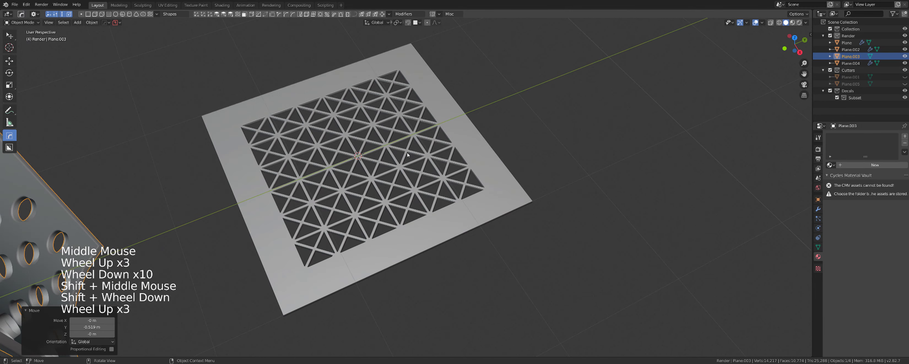
pyautogui.press('Tab')
pyautogui.scroll(4, 426, 164)
pyautogui.click(426, 163)
pyautogui.press('Tab')
pyautogui.scroll(-3, 425, 162)
pyautogui.press('Tab')
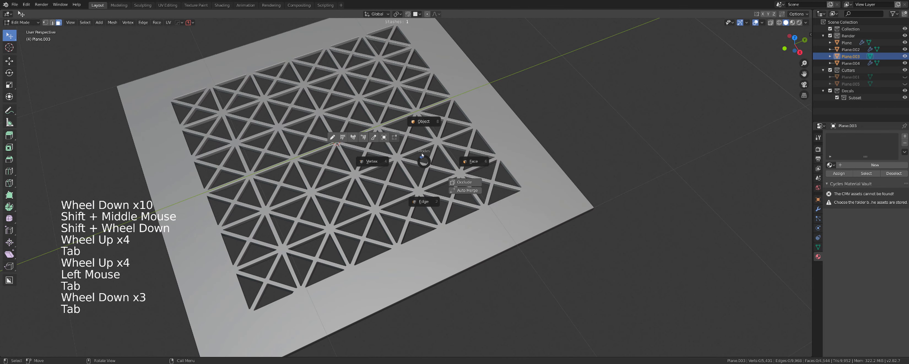
# Dissolve the stray edges running from the frame's near corner to the triangle holes on the triangle-hole panel.
pyautogui.click(420, 137)
pyautogui.press('Tab')
pyautogui.scroll(-1, 420, 141)
pyautogui.keyDown('shift'); pyautogui.moveTo(268, 339); pyautogui.dragTo(404, 216, button='middle'); pyautogui.keyUp('shift')
pyautogui.scroll(3, 356, 227)
pyautogui.scroll(1, 404, 216)
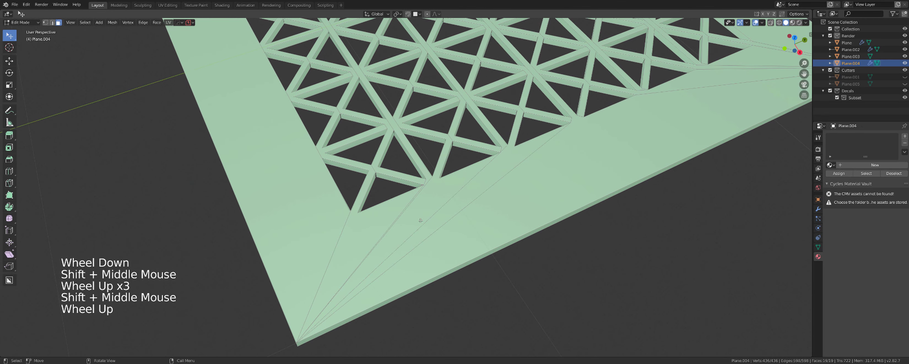
pyautogui.press('Tab')
pyautogui.click(406, 215)
pyautogui.keyDown('shift'); pyautogui.click(423, 217); pyautogui.keyUp('shift')
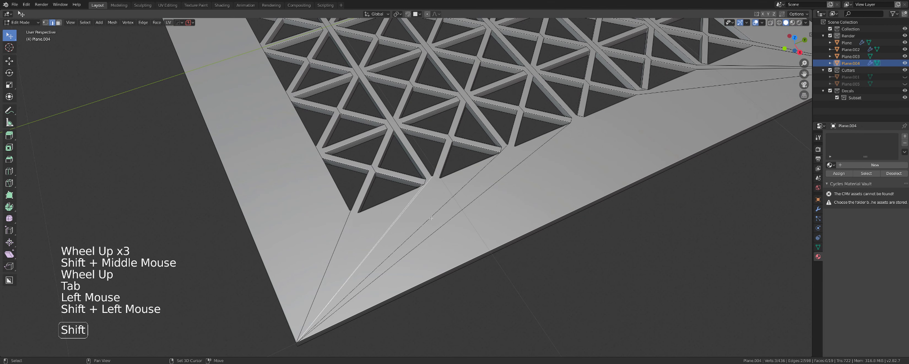
pyautogui.keyDown('shift'); pyautogui.click(444, 218); pyautogui.keyUp('shift')
pyautogui.keyDown('shift'); pyautogui.click(460, 221); pyautogui.keyUp('shift')
pyautogui.press('x')
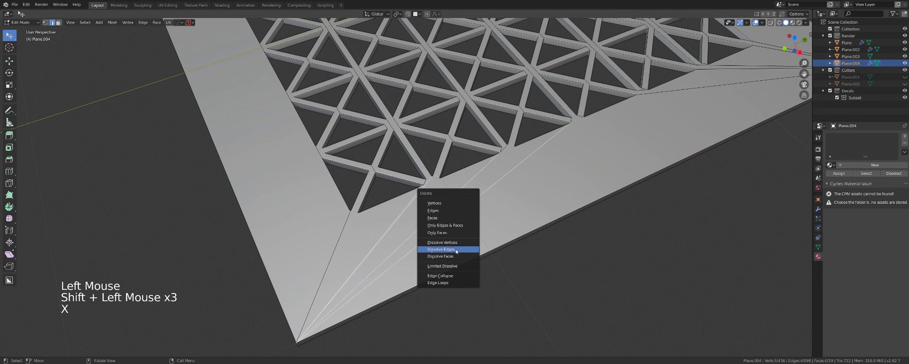
pyautogui.click(456, 249)
# In orthographic top view, knife a straight cut across the triangle-hole panel's frame with a BoxCutter box.
pyautogui.scroll(-2, 456, 248)
pyautogui.scroll(4, 412, 155)
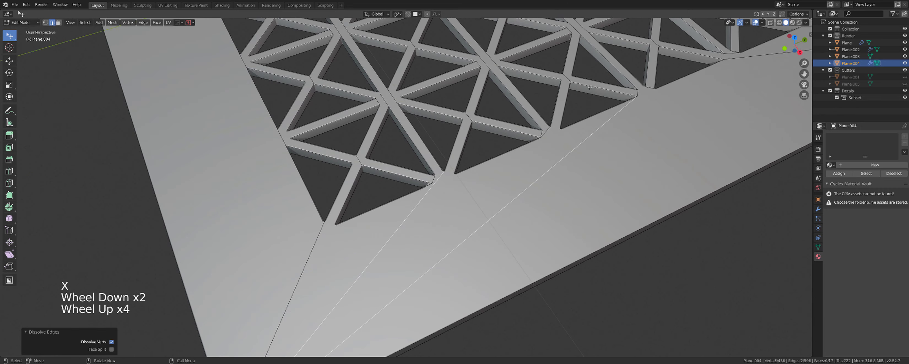
pyautogui.scroll(-9, 560, 96)
pyautogui.moveTo(560, 95); pyautogui.dragTo(449, 77, button='middle')
pyautogui.press('`')
pyautogui.press('KP_5')
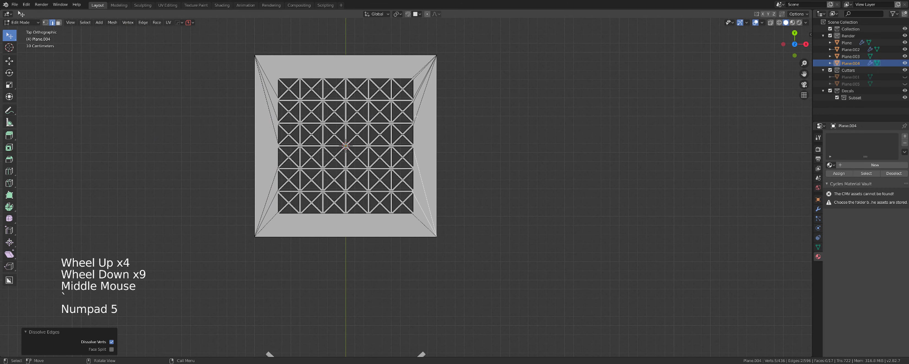
pyautogui.scroll(2, 415, 118)
pyautogui.keyDown('shift'); pyautogui.moveTo(415, 118); pyautogui.dragTo(442, 127, button='middle'); pyautogui.keyUp('shift')
pyautogui.scroll(-2, 442, 127)
pyautogui.hotkey('alt', 'w')
pyautogui.moveTo(240, 38)
pyautogui.mouseDown()
pyautogui.moveTo(371, 162)
pyautogui.moveTo(432, 264)
pyautogui.mouseUp()
pyautogui.press('x')
pyautogui.press('k')
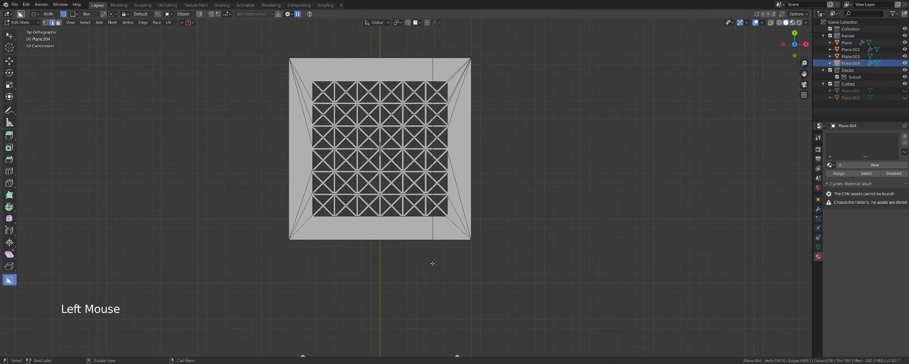
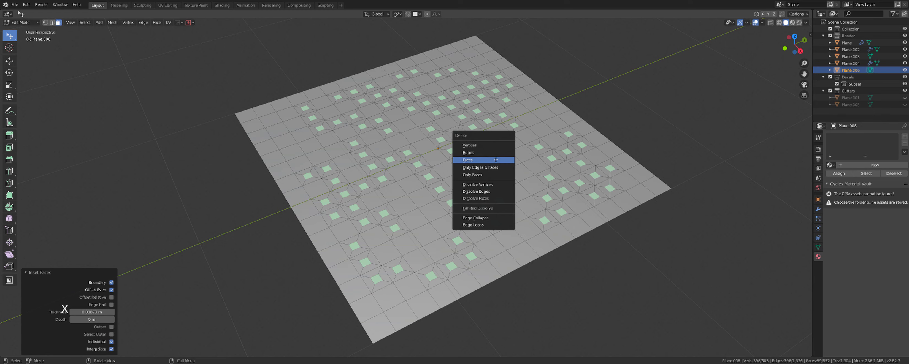
# Delete the selected inset square faces of the subdivided plane and give it a HardOps Solidify thickness of 0.02.
pyautogui.click(496, 160)
pyautogui.scroll(2, 496, 159)
pyautogui.press('Tab')
pyautogui.press('q')
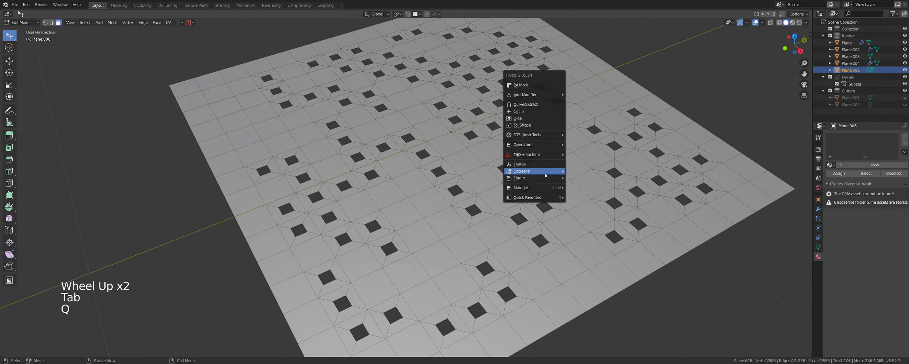
pyautogui.press('Tab')
pyautogui.press('q')
pyautogui.click(608, 121)
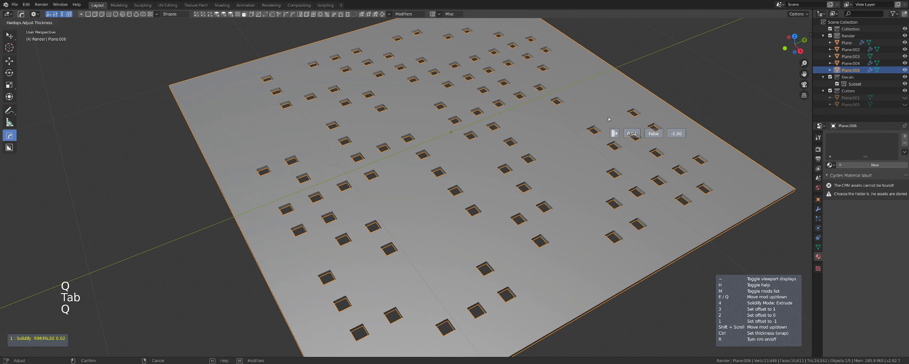
pyautogui.click(607, 119)
# Scale the square-hole panel down along the global X axis to make it a narrow rectangle.
pyautogui.scroll(-3, 607, 119)
pyautogui.press('s')
pyautogui.press('x')
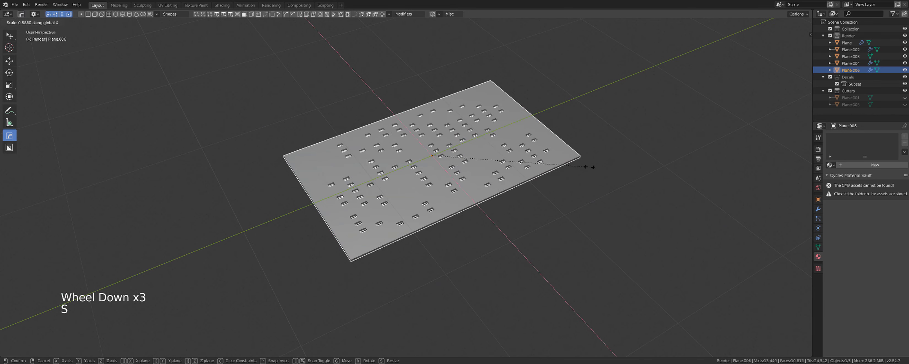
pyautogui.click(550, 165)
# Deselect the square-hole panel and review it together with the row of other panels from various distances.
pyautogui.moveTo(585, 152); pyautogui.dragTo(561, 212, button='middle')
pyautogui.scroll(1, 600, 205)
pyautogui.moveTo(653, 185); pyautogui.dragTo(470, 195, button='middle')
pyautogui.click(666, 157)
pyautogui.scroll(-2, 666, 157)
pyautogui.scroll(-2, 481, 221)
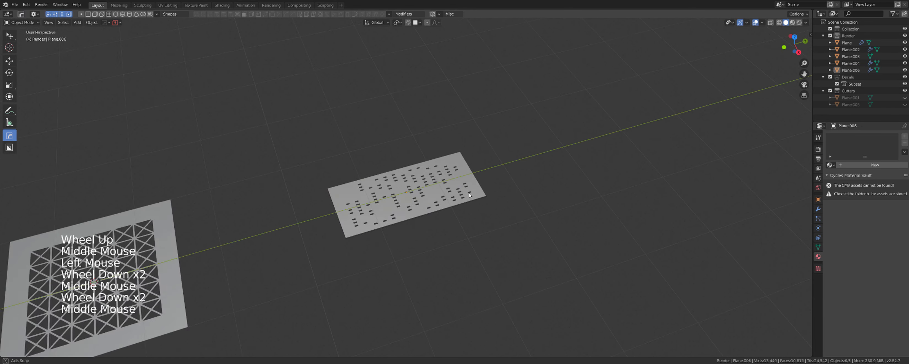
pyautogui.scroll(2, 470, 194)
pyautogui.scroll(-4, 464, 219)
pyautogui.keyDown('shift'); pyautogui.moveTo(465, 219); pyautogui.dragTo(420, 170, button='middle'); pyautogui.keyUp('shift')
pyautogui.keyDown('shift'); pyautogui.scroll(1, 420, 170); pyautogui.keyUp('shift')
pyautogui.scroll(1, 423, 176)
pyautogui.scroll(-3, 427, 182)
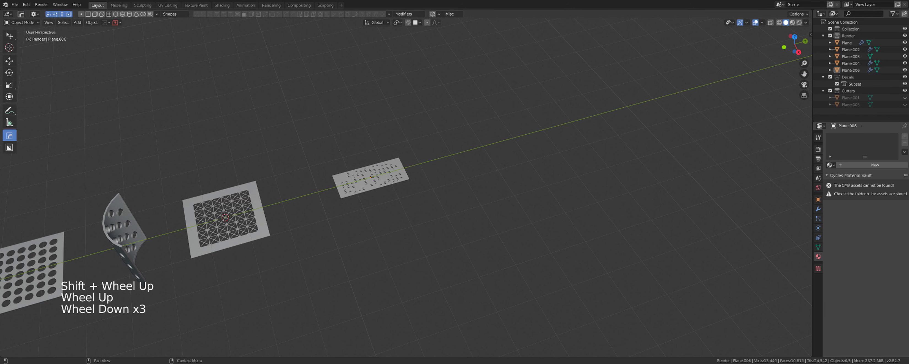
pyautogui.click(432, 257)
pyautogui.scroll(-1, 400, 248)
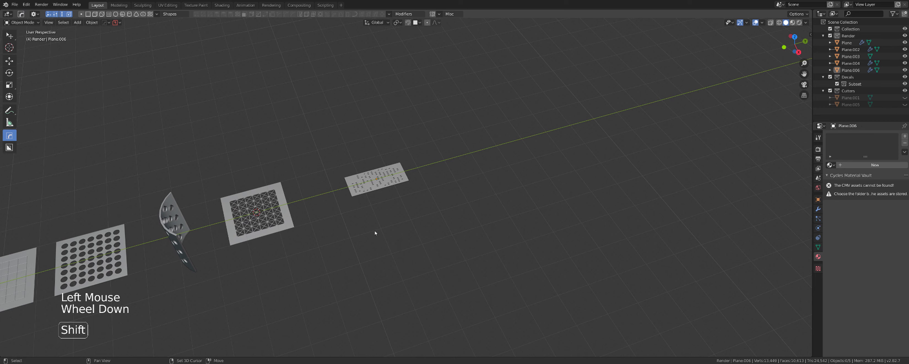
# Add a new plane and move it along Y past the square-hole panel.
pyautogui.hotkey('shift', 'a')
pyautogui.moveTo(374, 231)
pyautogui.click(428, 84)
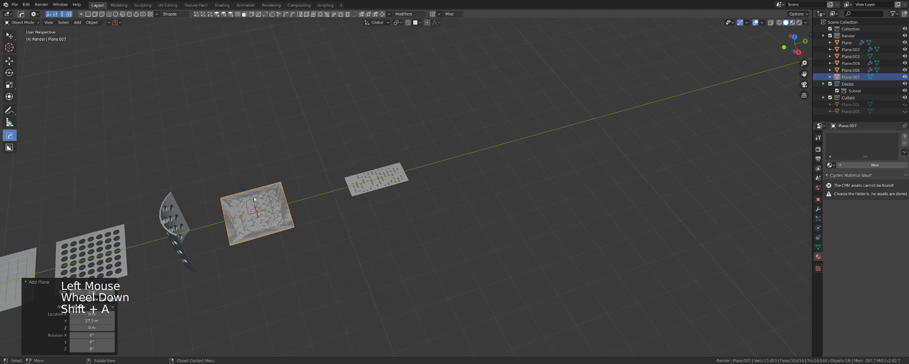
pyautogui.press('g')
pyautogui.press('y')
pyautogui.click(483, 172)
# Subdivide the new plane repeatedly into an 8 by 8 grid of faces.
pyautogui.scroll(3, 483, 172)
pyautogui.keyDown('shift'); pyautogui.moveTo(484, 172); pyautogui.dragTo(399, 177, button='middle'); pyautogui.keyUp('shift')
pyautogui.scroll(2, 438, 192)
pyautogui.scroll(2, 400, 198)
pyautogui.click(400, 198)
pyautogui.press('Tab')
pyautogui.rightClick(355, 197)
pyautogui.click(355, 196)
pyautogui.scroll(2, 399, 177)
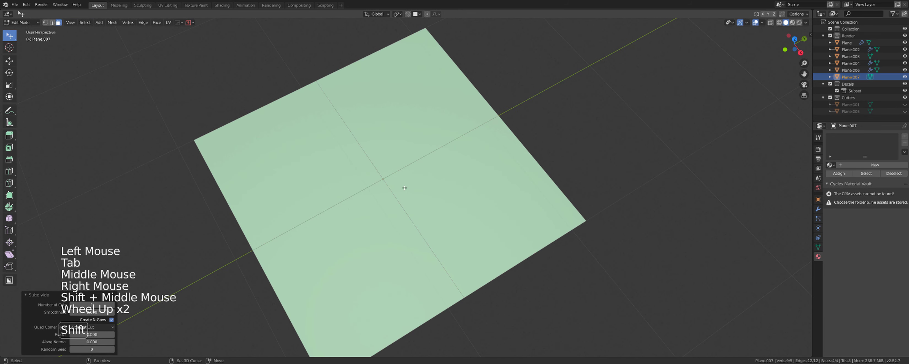
pyautogui.hotkey('shift', 'r')
pyautogui.hotkey('shift', 'r')
pyautogui.hotkey('shift', 'r')
# Select the inner 6 by 6 faces of the grid by picking the boundary vertices and inverting the selection.
pyautogui.press('Tab')
pyautogui.scroll(-3, 306, 294)
pyautogui.click(360, 299)
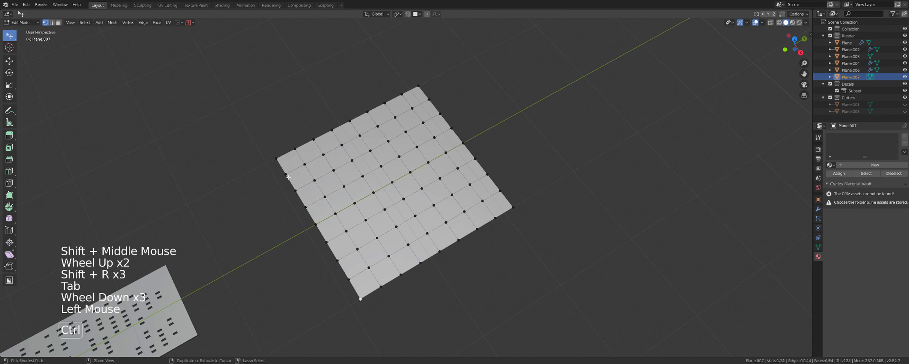
pyautogui.keyDown('ctrl'); pyautogui.click(276, 159); pyautogui.keyUp('ctrl')
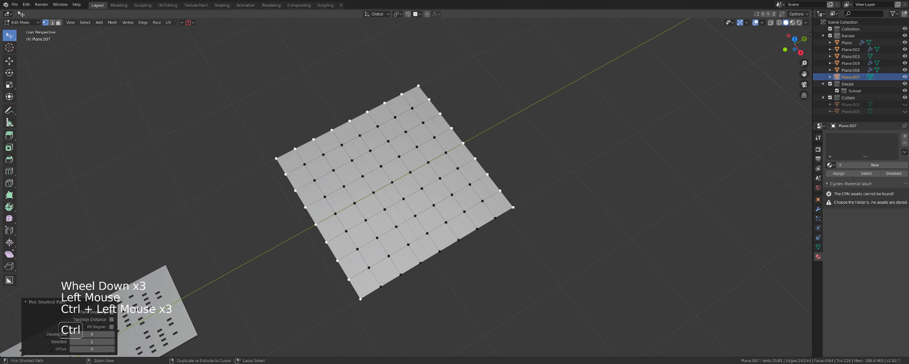
pyautogui.hotkey('ctrl', 'i')
pyautogui.scroll(2, 448, 218)
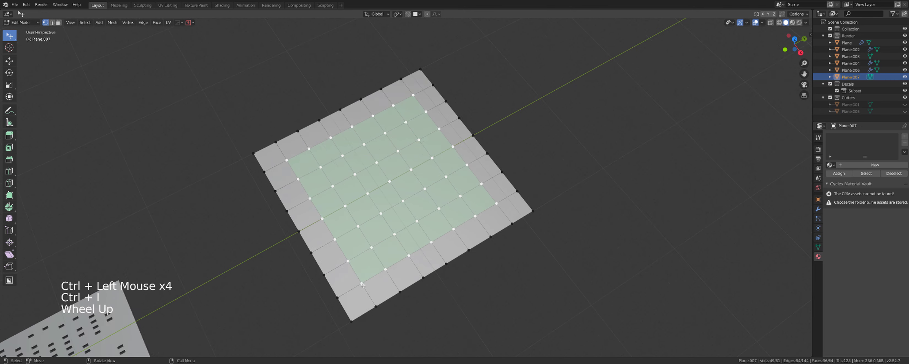
pyautogui.press('Tab')
pyautogui.keyDown('shift'); pyautogui.moveTo(448, 218); pyautogui.dragTo(464, 171, button='middle'); pyautogui.keyUp('shift')
pyautogui.scroll(1, 463, 171)
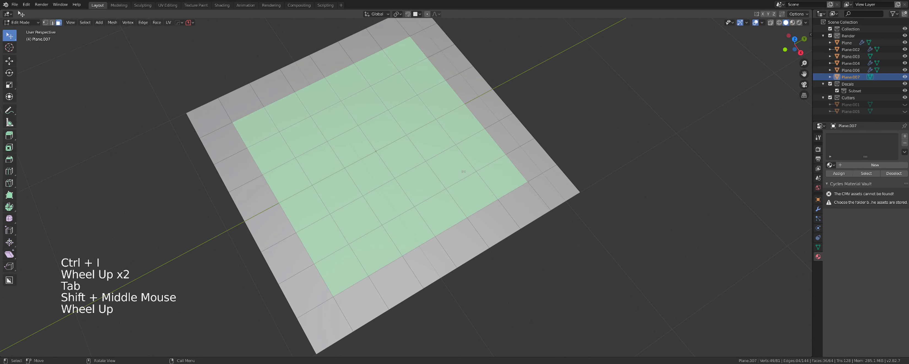
# Poke the selected inner faces into triangles and inset each one individually by about 0.016 m.
pyautogui.press('space')
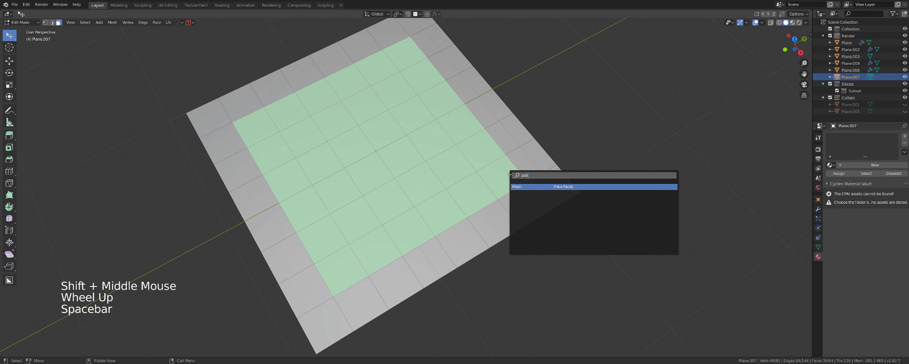
pyautogui.press('space')
pyautogui.press('Return')
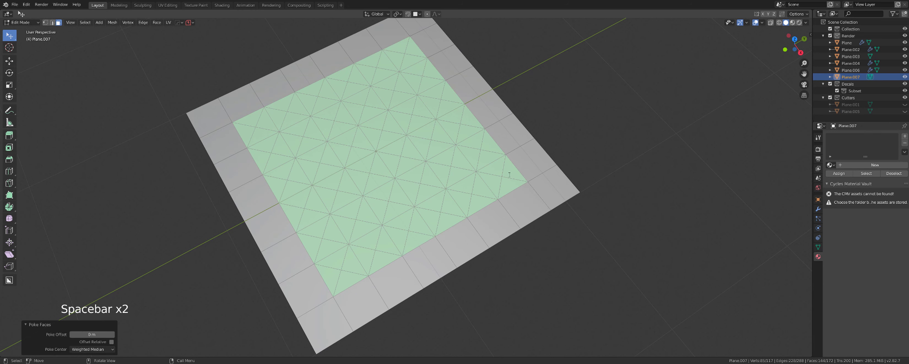
pyautogui.press('i')
pyautogui.press('i')
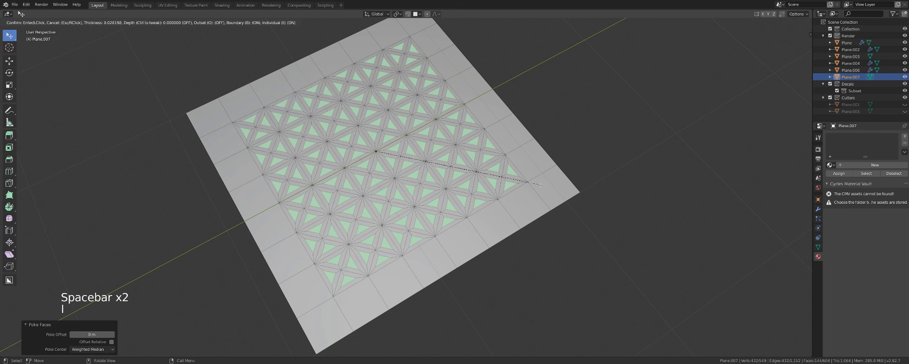
pyautogui.click(463, 184)
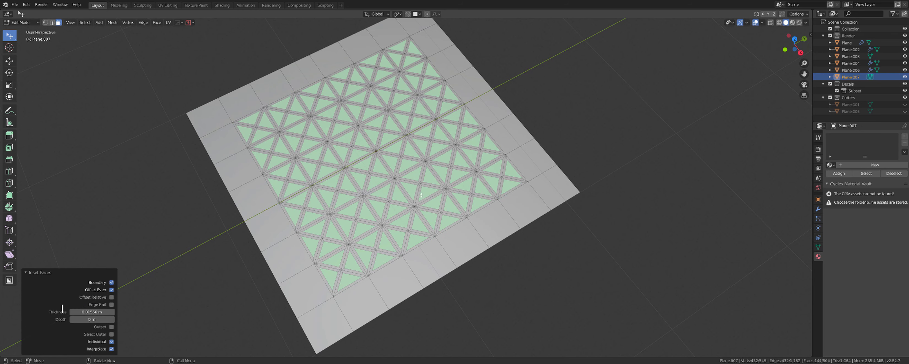
# Turn the corners of the inset triangles into small circular faces with the HardOps Circle tool.
pyautogui.press('q')
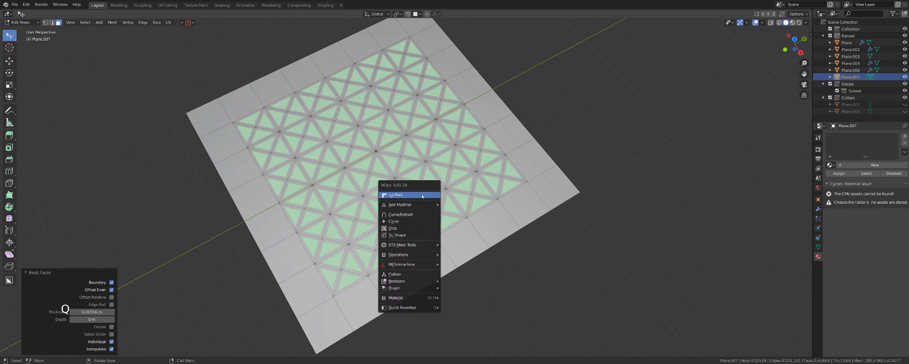
pyautogui.click(421, 222)
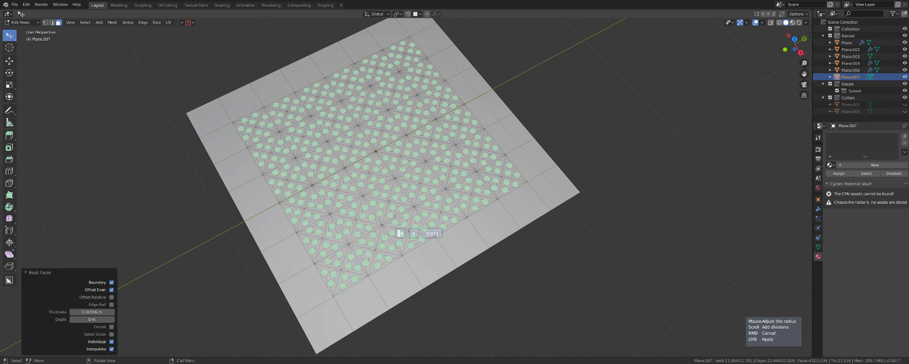
pyautogui.click(393, 216)
pyautogui.scroll(3, 394, 211)
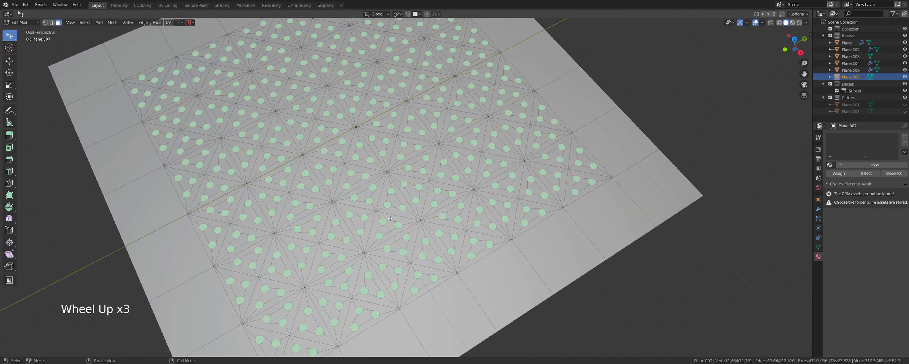
pyautogui.moveTo(394, 212); pyautogui.dragTo(394, 201, button='middle')
pyautogui.scroll(2, 392, 199)
pyautogui.scroll(-4, 395, 201)
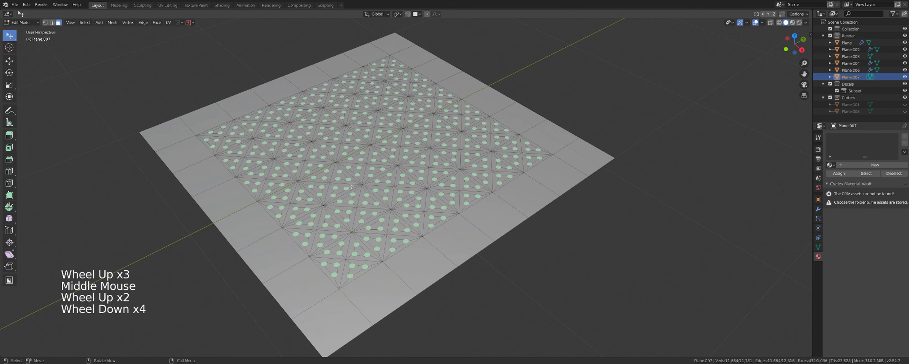
pyautogui.scroll(2, 400, 202)
pyautogui.scroll(-1, 405, 203)
pyautogui.scroll(-2, 405, 203)
# Duplicate the circular faces in place and separate the copy into its own object.
pyautogui.hotkey('shift', 'd')
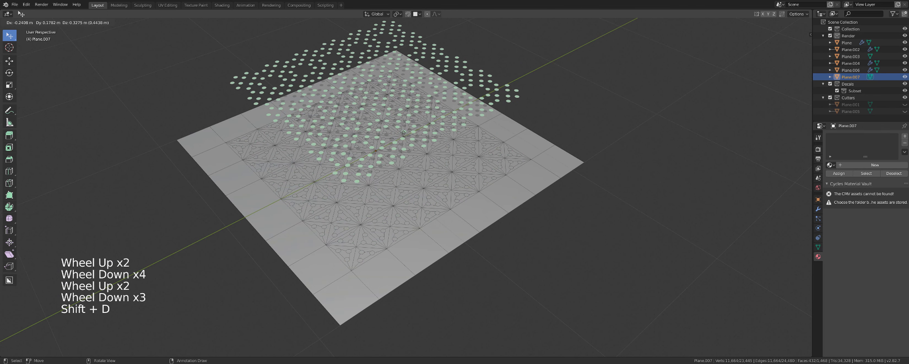
pyautogui.press('Escape')
pyautogui.press('p')
pyautogui.click(405, 148)
pyautogui.press('Tab')
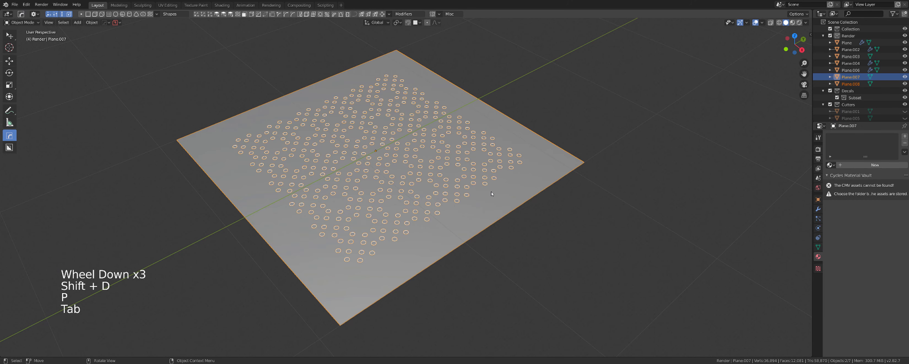
# Delete the original gridded plane, leaving the separated circles.
pyautogui.click(492, 194)
pyautogui.press('x')
pyautogui.click(492, 195)
pyautogui.scroll(2, 492, 195)
# Snap the 3D cursor to the circles object and add a clean plane at that location.
pyautogui.click(437, 165)
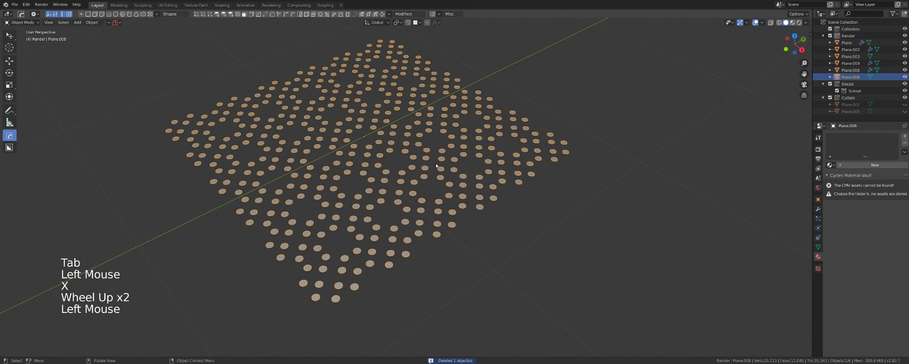
pyautogui.hotkey('shift', 's')
pyautogui.scroll(2, 399, 174)
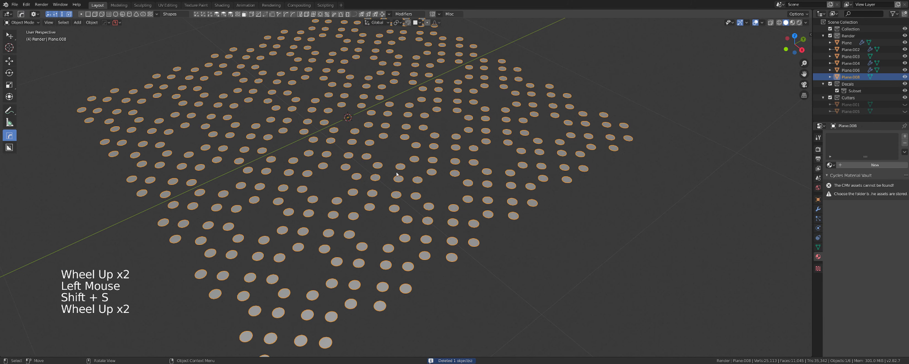
pyautogui.hotkey('shift', 'a')
pyautogui.moveTo(399, 174)
pyautogui.click(436, 180)
pyautogui.scroll(-3, 436, 181)
# Extrude all circular faces along their normals into cylinders and apply HardOps Csharp to the cylinders object.
pyautogui.click(440, 174)
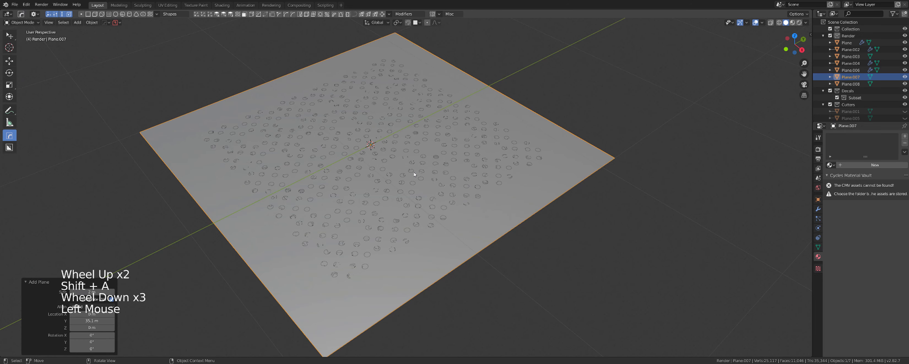
pyautogui.press('Tab')
pyautogui.press('a')
pyautogui.press('e')
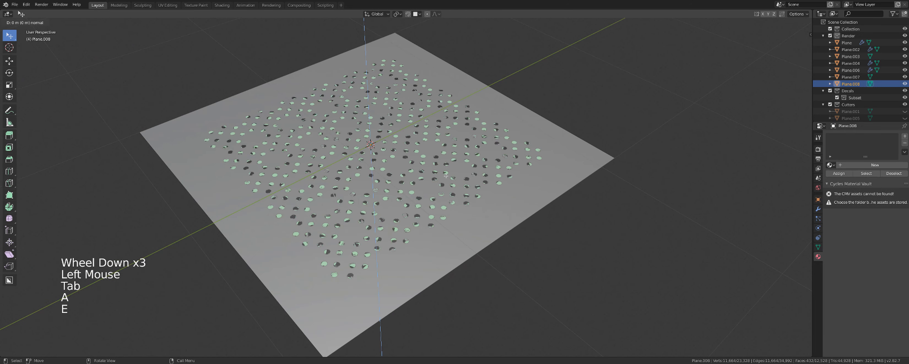
pyautogui.scroll(3, 431, 152)
pyautogui.press('Tab')
pyautogui.press('q')
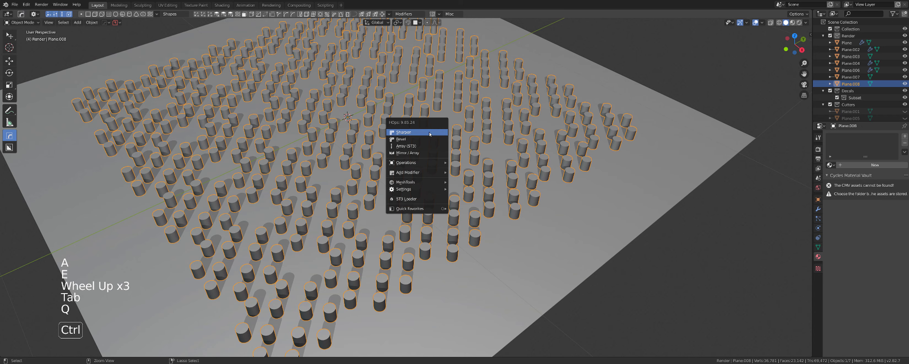
pyautogui.keyDown('ctrl'); pyautogui.click(429, 136); pyautogui.keyUp('ctrl')
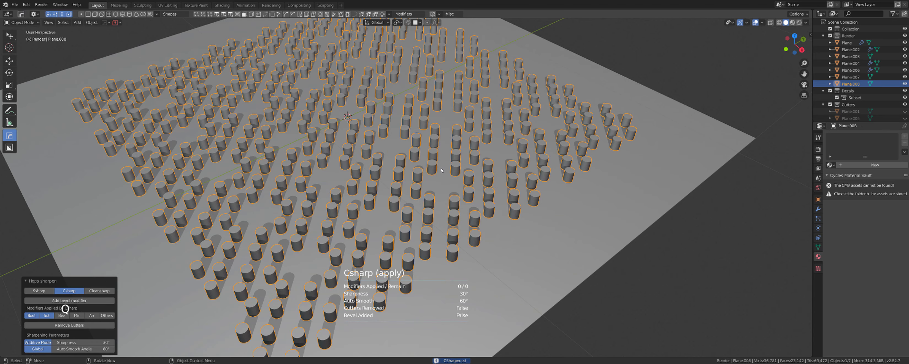
# Lower the small cylinders along Z through the plane and subtract them from it with HardOps Difference.
pyautogui.scroll(2, 441, 170)
pyautogui.press('g')
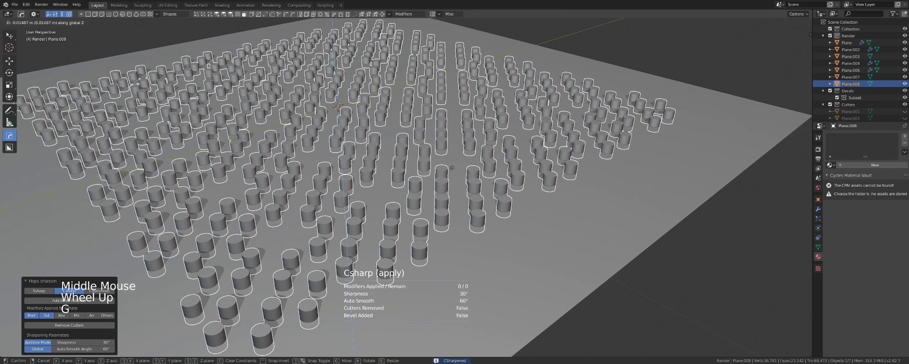
pyautogui.click(453, 170)
pyautogui.keyDown('shift'); pyautogui.click(508, 257); pyautogui.keyUp('shift')
pyautogui.press('q')
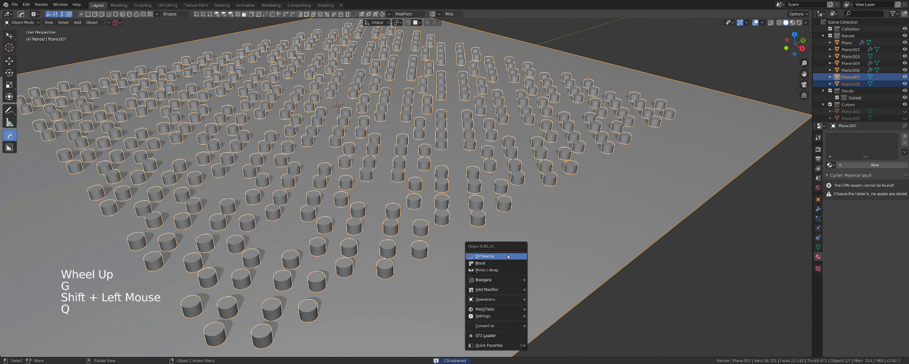
pyautogui.click(507, 256)
# Apply the plane's Boolean modifier and hide the cylinder cutters.
pyautogui.scroll(-2, 549, 225)
pyautogui.click(545, 224)
pyautogui.hotkey('ctrl', '`')
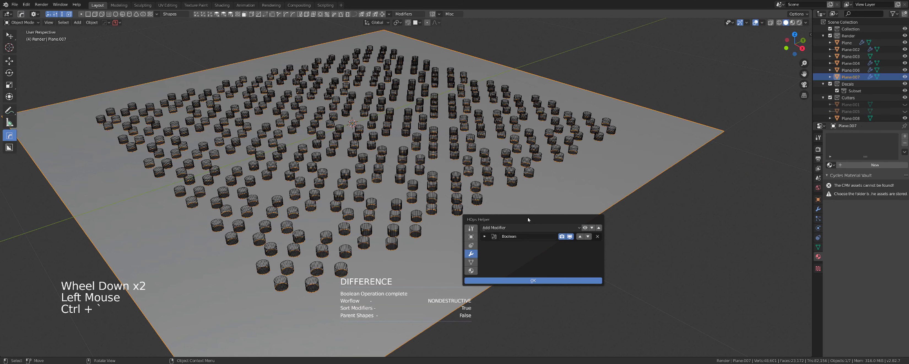
pyautogui.click(485, 236)
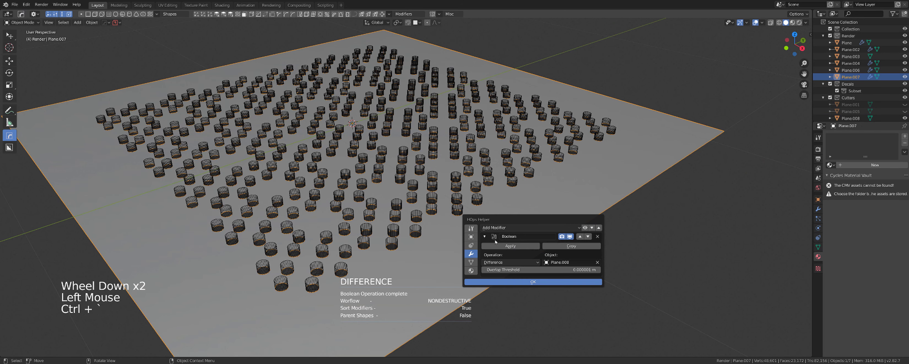
pyautogui.doubleClick(479, 189)
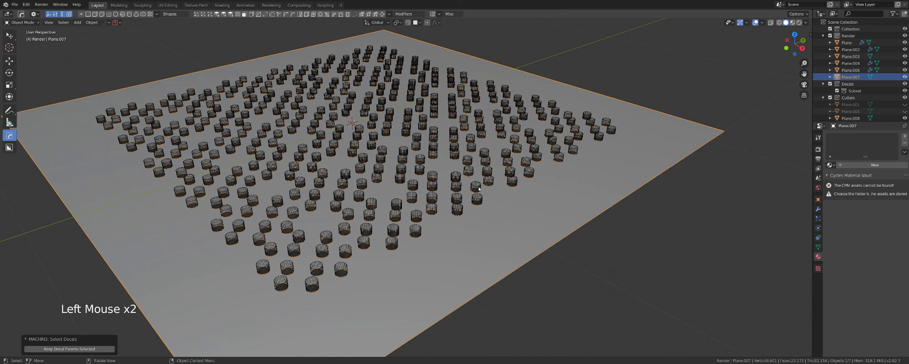
pyautogui.click(486, 192)
pyautogui.press('h')
# Examine the mesh topology around the round holes of the cut plane in Edit Mode.
pyautogui.click(487, 202)
pyautogui.press('Tab')
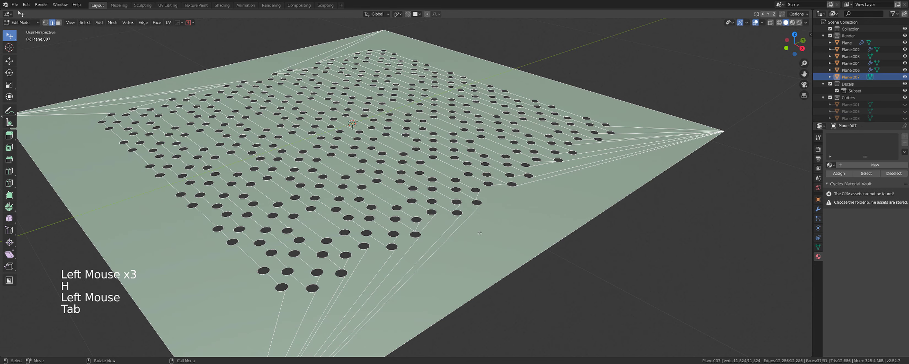
pyautogui.moveTo(487, 201); pyautogui.dragTo(373, 174, button='middle')
pyautogui.scroll(-2, 387, 193)
pyautogui.scroll(2, 374, 173)
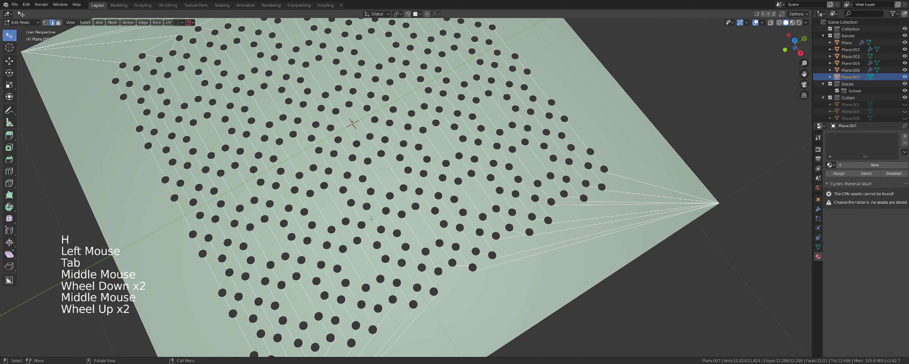
pyautogui.scroll(-2, 372, 219)
pyautogui.moveTo(372, 219); pyautogui.dragTo(418, 193, button='middle')
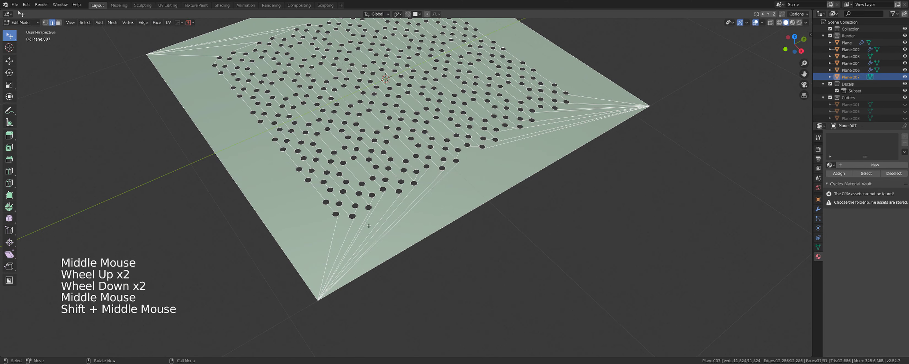
pyautogui.scroll(-2, 369, 226)
pyautogui.scroll(4, 392, 129)
pyautogui.scroll(-1, 439, 130)
pyautogui.keyDown('shift'); pyautogui.moveTo(439, 129); pyautogui.dragTo(423, 149, button='middle'); pyautogui.keyUp('shift')
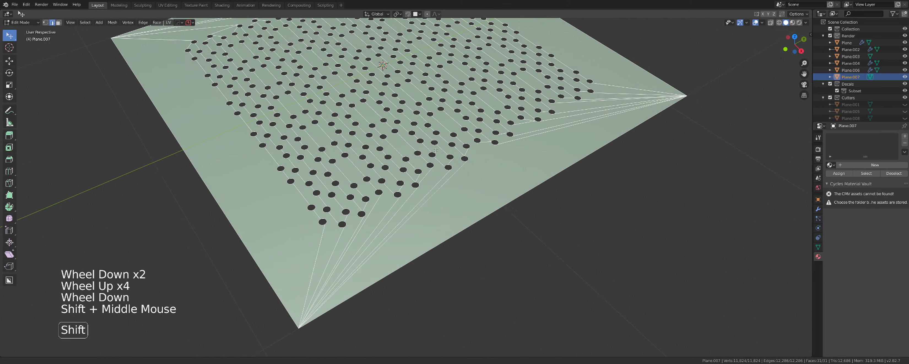
pyautogui.scroll(1, 423, 148)
pyautogui.press('Tab')
# Try to give the perforated plane thickness with HardOps Solidify, and undo the attempt.
pyautogui.scroll(-1, 416, 152)
pyautogui.click(415, 155)
pyautogui.press('q')
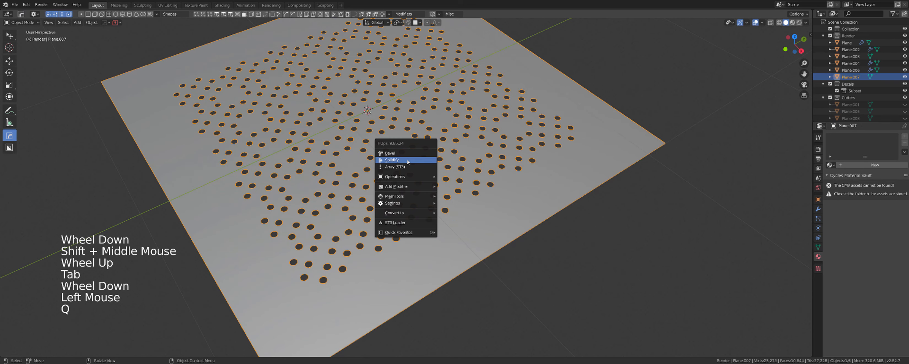
pyautogui.click(408, 162)
pyautogui.click(406, 174)
pyautogui.scroll(1, 410, 173)
pyautogui.moveTo(411, 173); pyautogui.dragTo(427, 160, button='middle')
pyautogui.scroll(-3, 427, 160)
pyautogui.hotkey('ctrl', 'z')
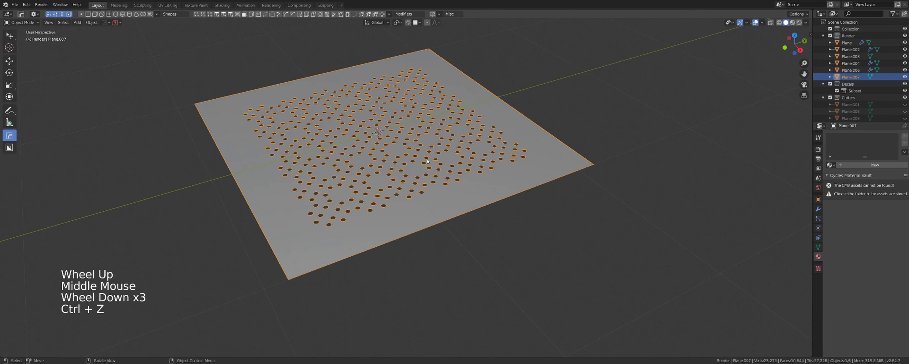
# Solidify the perforated plane with HardOps to a thickness of 0.02.
pyautogui.press('q')
pyautogui.click(426, 159)
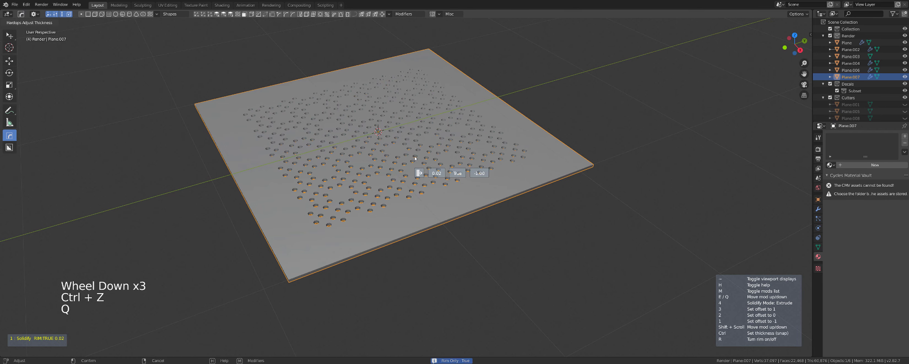
pyautogui.click(415, 159)
# Examine the solidified round-hole panel from several angles and distances.
pyautogui.moveTo(415, 159); pyautogui.dragTo(423, 177, button='middle')
pyautogui.scroll(3, 413, 164)
pyautogui.scroll(-4, 408, 147)
pyautogui.scroll(2, 412, 177)
pyautogui.click(409, 162)
pyautogui.scroll(-6, 409, 161)
pyautogui.scroll(2, 330, 162)
pyautogui.scroll(3, 345, 180)
pyautogui.scroll(-3, 366, 174)
pyautogui.click(421, 215)
pyautogui.scroll(2, 421, 215)
pyautogui.scroll(-2, 440, 228)
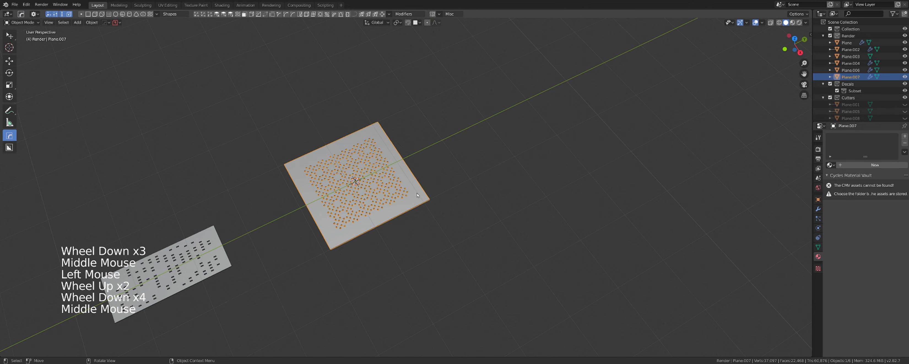
pyautogui.scroll(-2, 470, 224)
pyautogui.hotkey('ctrl', 'z')
pyautogui.hotkey('ctrl', 'z')
pyautogui.hotkey('ctrl', 'z')
pyautogui.scroll(1, 471, 224)
pyautogui.scroll(-5, 471, 224)
pyautogui.scroll(6, 569, 256)
# Try narrowing the round-hole panel along X to a scale of 0.553.
pyautogui.press('s')
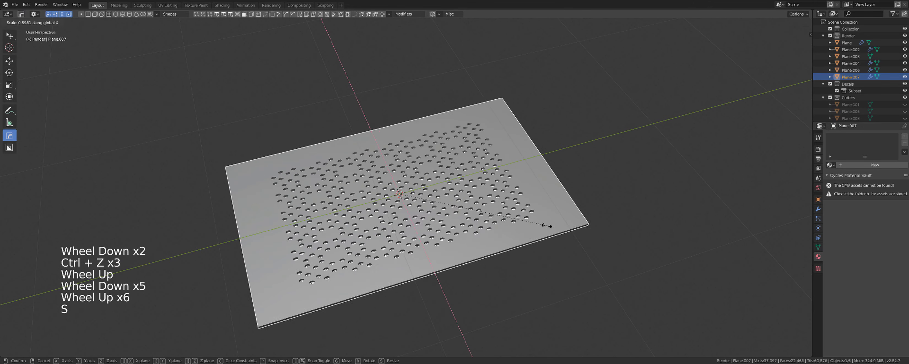
pyautogui.click(543, 240)
pyautogui.scroll(4, 477, 229)
pyautogui.moveTo(483, 231); pyautogui.dragTo(538, 197, button='middle')
pyautogui.scroll(-1, 478, 229)
pyautogui.scroll(6, 478, 229)
pyautogui.scroll(-5, 469, 219)
pyautogui.scroll(-4, 468, 219)
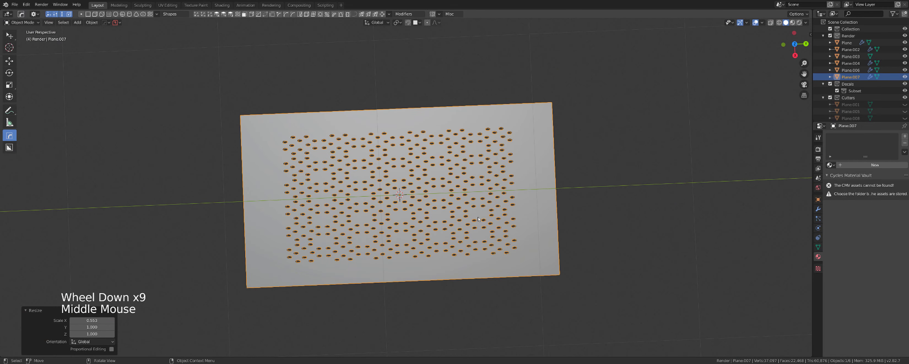
# Try stretching the round-hole panel along Y so the holes become elongated slots, and inspect the pattern.
pyautogui.press('s')
pyautogui.press('x')
pyautogui.press('y')
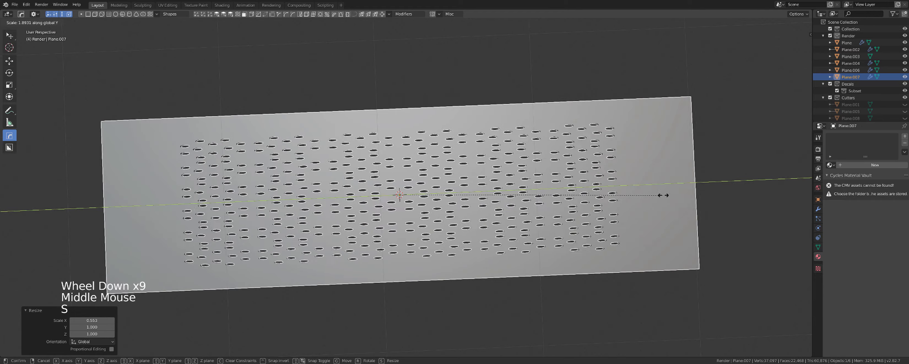
pyautogui.click(756, 193)
pyautogui.scroll(-3, 504, 229)
pyautogui.moveTo(505, 230); pyautogui.dragTo(419, 199, button='middle')
pyautogui.scroll(2, 497, 203)
pyautogui.click(494, 201)
pyautogui.scroll(-1, 494, 201)
pyautogui.scroll(2, 368, 149)
pyautogui.scroll(3, 441, 148)
pyautogui.scroll(-6, 465, 171)
pyautogui.scroll(-2, 465, 171)
pyautogui.scroll(2, 419, 198)
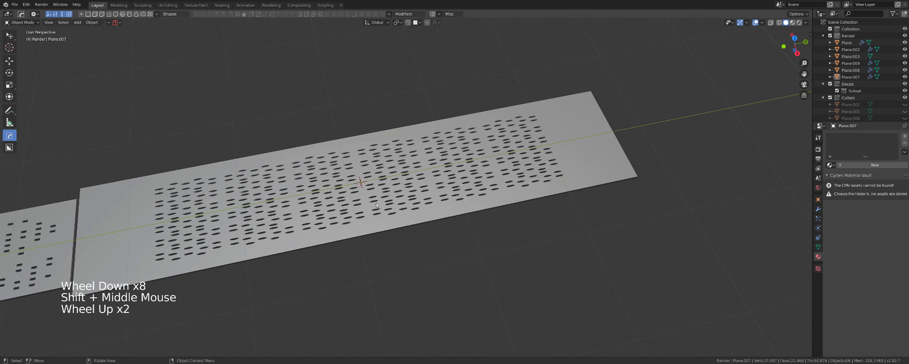
# Undo the X and Y scaling of the round-hole panel.
pyautogui.scroll(-4, 419, 199)
pyautogui.hotkey('ctrl', 'z')
pyautogui.hotkey('ctrl', 'z')
pyautogui.hotkey('ctrl', 'z')
pyautogui.hotkey('ctrl', 'z')
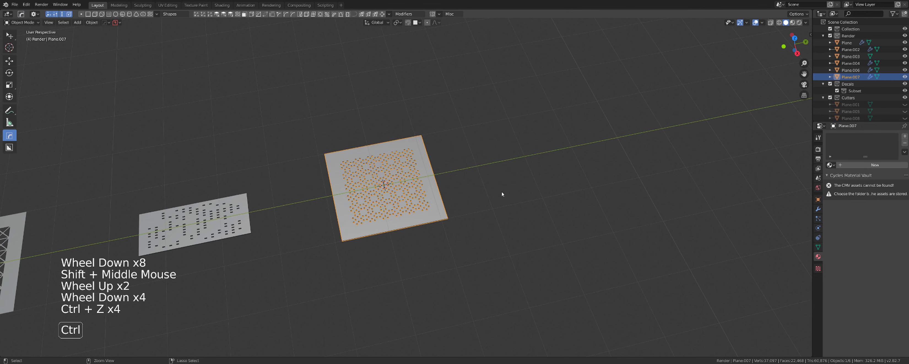
# Add a mesh cylinder and move it about 4.84 m along Y, past the last panel in the row.
pyautogui.scroll(-3, 448, 230)
pyautogui.click(468, 215)
pyautogui.scroll(-3, 467, 215)
pyautogui.keyDown('shift'); pyautogui.moveTo(463, 201); pyautogui.dragTo(422, 211, button='middle'); pyautogui.keyUp('shift')
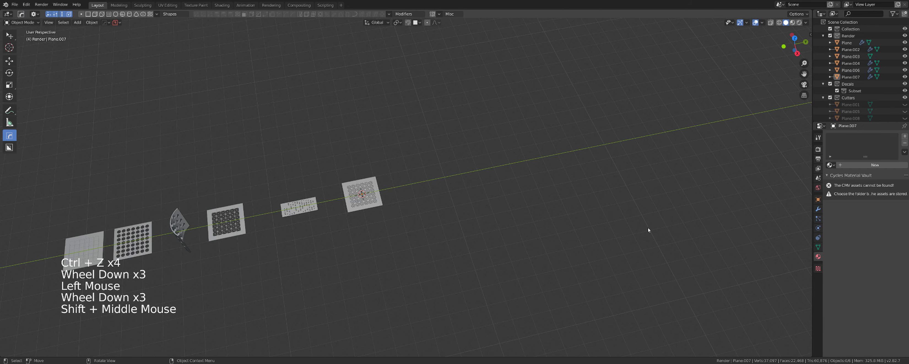
pyautogui.hotkey('shift', 'a')
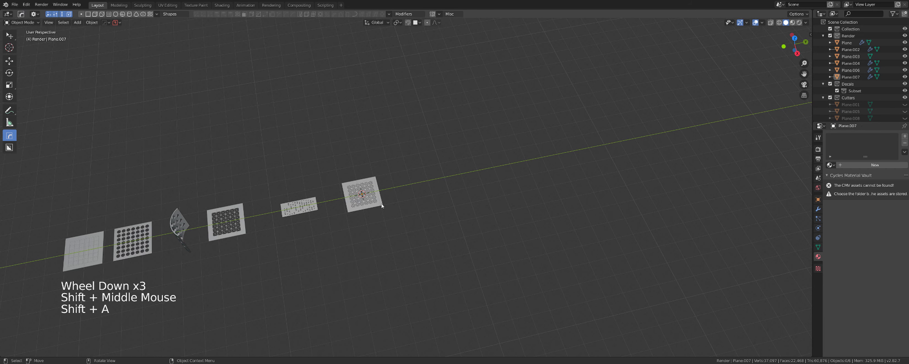
pyautogui.hotkey('shift', 'a')
pyautogui.moveTo(378, 233)
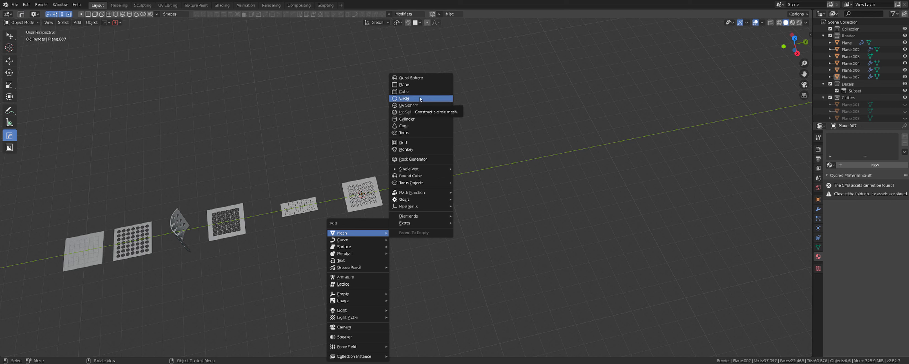
pyautogui.click(407, 119)
pyautogui.press('g')
pyautogui.press('y')
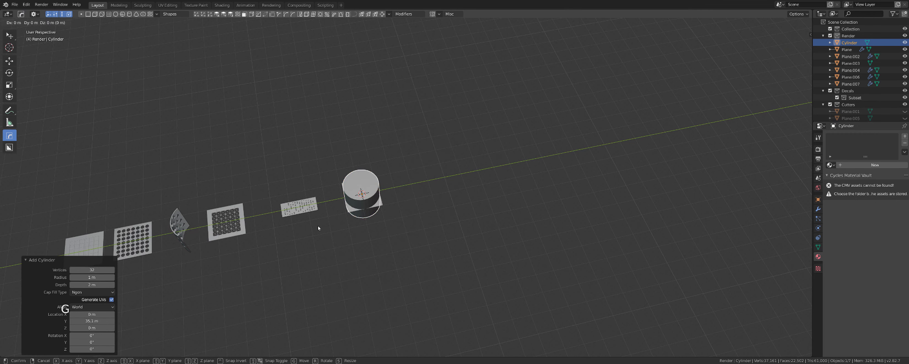
pyautogui.click(423, 215)
# Rotate the cylinder 90° about the X axis so it lies along Y.
pyautogui.scroll(3, 441, 230)
pyautogui.moveTo(440, 229); pyautogui.dragTo(451, 198, button='middle')
pyautogui.keyDown('shift'); pyautogui.moveTo(452, 198); pyautogui.dragTo(478, 207, button='middle'); pyautogui.keyUp('shift')
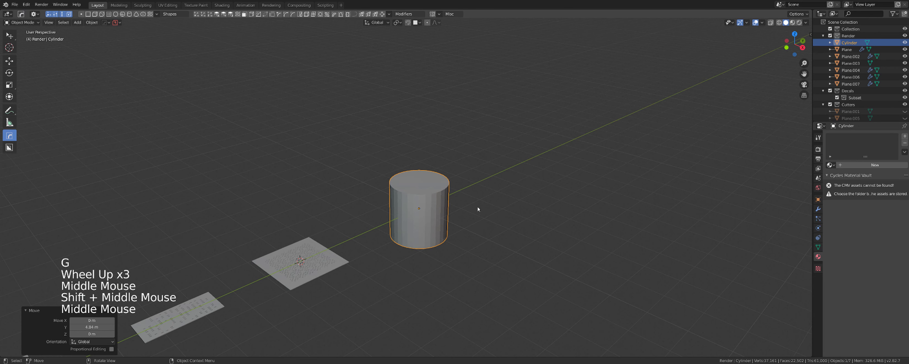
pyautogui.scroll(1, 472, 212)
pyautogui.press('r')
pyautogui.press('x')
pyautogui.press('9')
pyautogui.press('0')
pyautogui.press('Return')
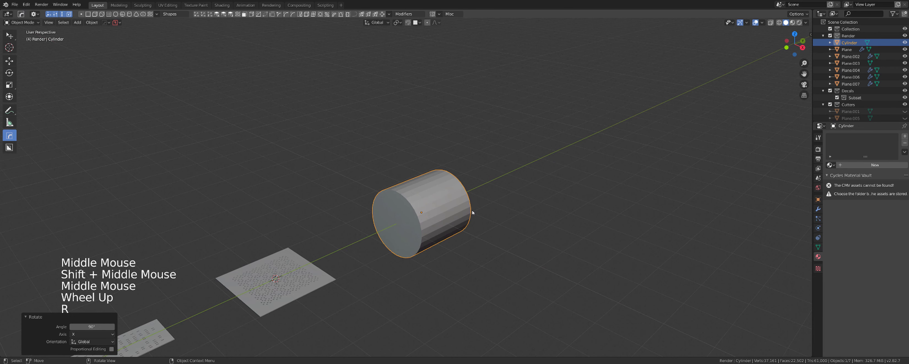
pyautogui.press('s')
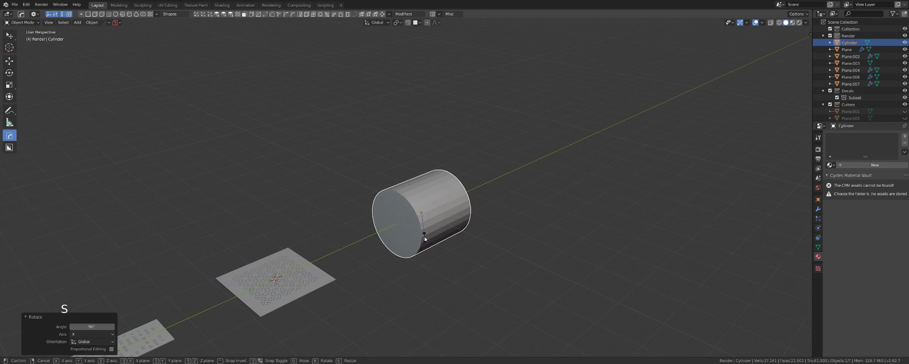
pyautogui.hotkey('shift', 'y')
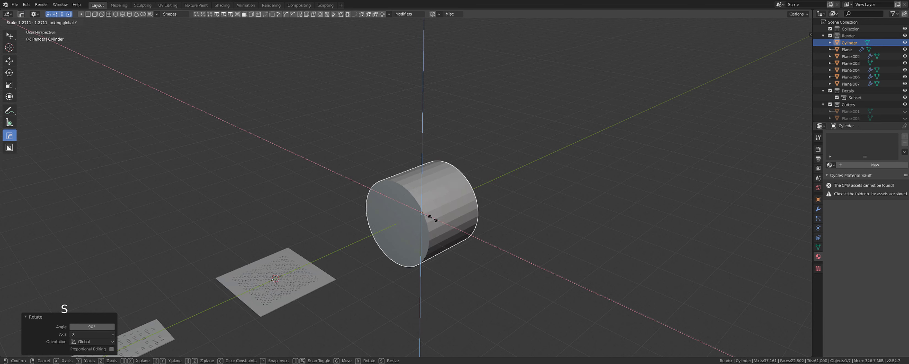
pyautogui.rightClick(416, 215)
# Scale the cylinder down in X and Z only, keeping its length along Y.
pyautogui.press('s')
pyautogui.hotkey('shift', 'y')
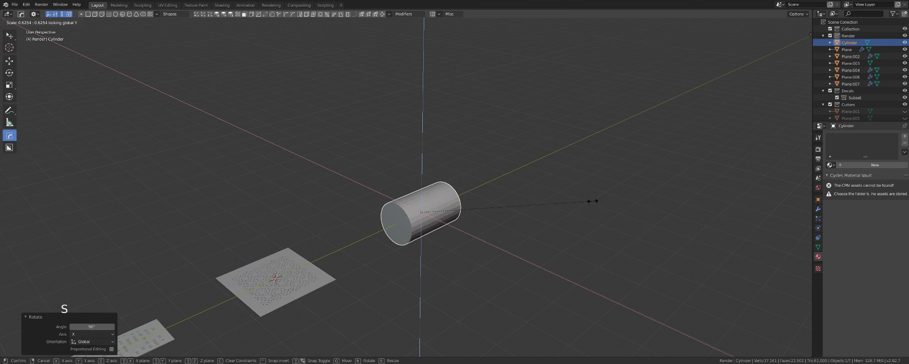
pyautogui.click(507, 200)
# Duplicate the ring of side faces of the cylinder in place and separate the copy into its own object.
pyautogui.scroll(4, 507, 200)
pyautogui.press('Tab')
pyautogui.keyDown('shift'); pyautogui.moveTo(476, 229); pyautogui.dragTo(413, 203, button='middle'); pyautogui.keyUp('shift')
pyautogui.keyDown('shift'); pyautogui.scroll(2, 412, 203); pyautogui.keyUp('shift')
pyautogui.scroll(1, 412, 203)
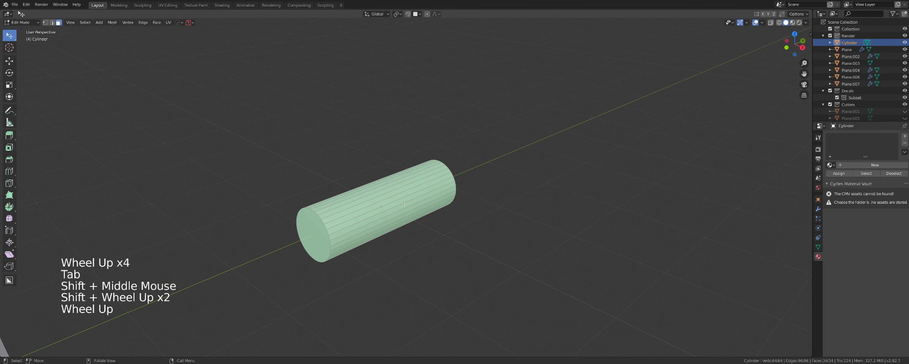
pyautogui.keyDown('alt'); pyautogui.click(401, 200); pyautogui.keyUp('alt')
pyautogui.hotkey('shift', 'd')
pyautogui.rightClick(436, 115)
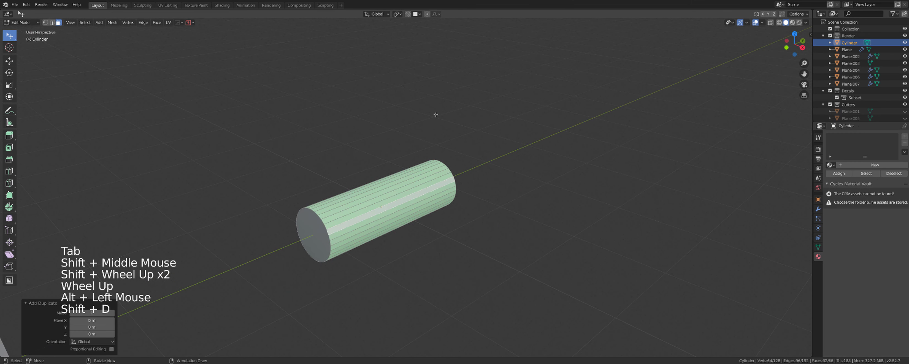
pyautogui.press('p')
pyautogui.press('Tab')
# Isolate the original capped cylinder, shade it smooth and apply HardOps Csharp to it.
pyautogui.scroll(2, 390, 209)
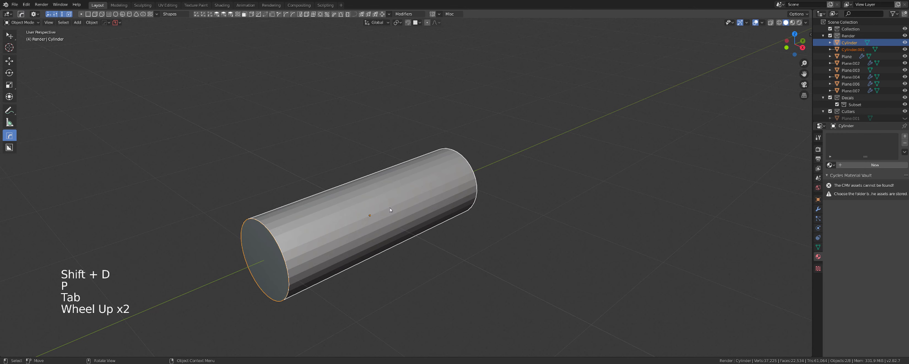
pyautogui.click(264, 253)
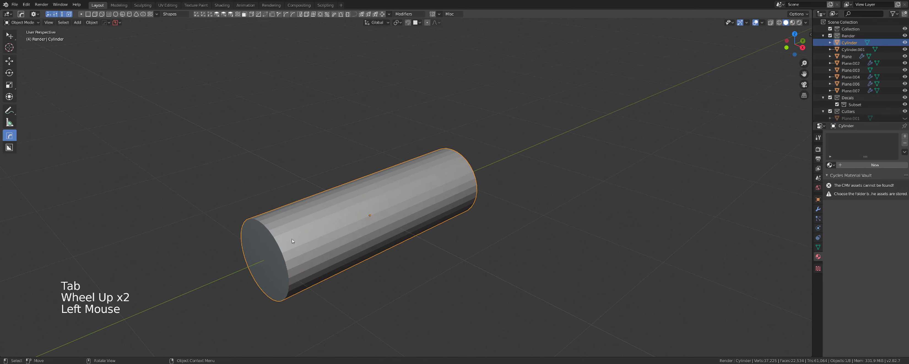
pyautogui.press('/')
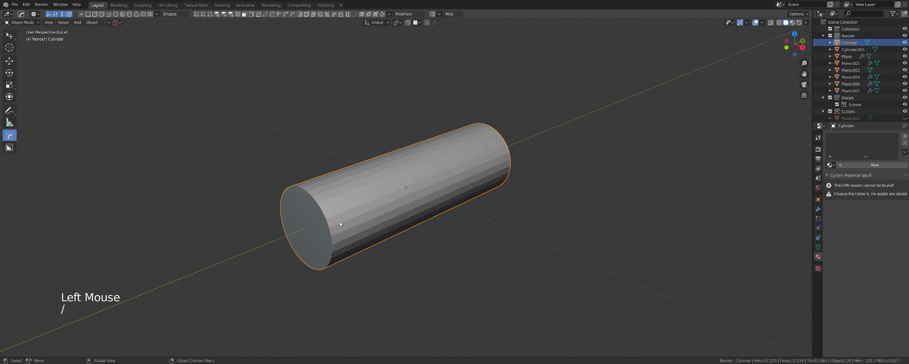
pyautogui.rightClick(360, 215)
pyautogui.click(386, 212)
pyautogui.press('q')
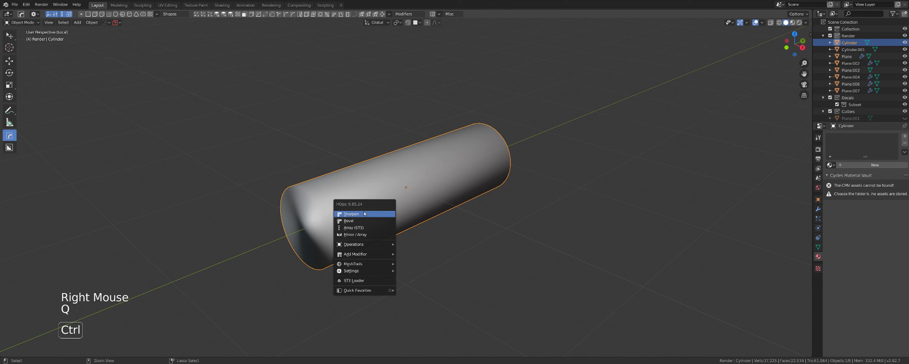
pyautogui.keyDown('ctrl'); pyautogui.click(376, 211); pyautogui.keyUp('ctrl')
# Leave local view, hide the capped cylinder and select the separated open side shell.
pyautogui.press('/')
pyautogui.press('h')
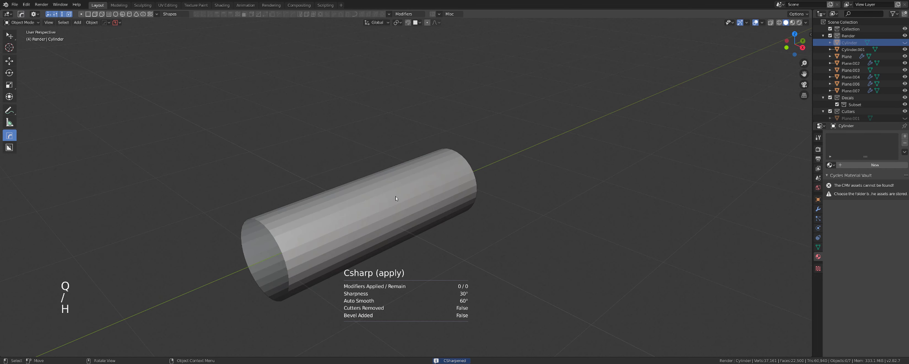
pyautogui.click(388, 224)
pyautogui.press('Tab')
pyautogui.press('Tab')
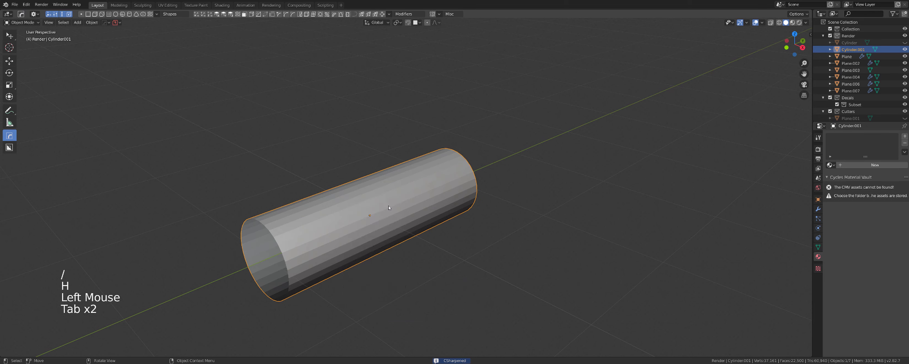
# Apply HardOps Csharp to the separated open side shell.
pyautogui.press('q')
pyautogui.click(391, 212)
pyautogui.scroll(3, 391, 212)
pyautogui.keyDown('shift'); pyautogui.moveTo(391, 212); pyautogui.dragTo(417, 177, button='middle'); pyautogui.keyUp('shift')
pyautogui.scroll(-3, 402, 198)
pyautogui.scroll(2, 416, 178)
pyautogui.scroll(-1, 401, 188)
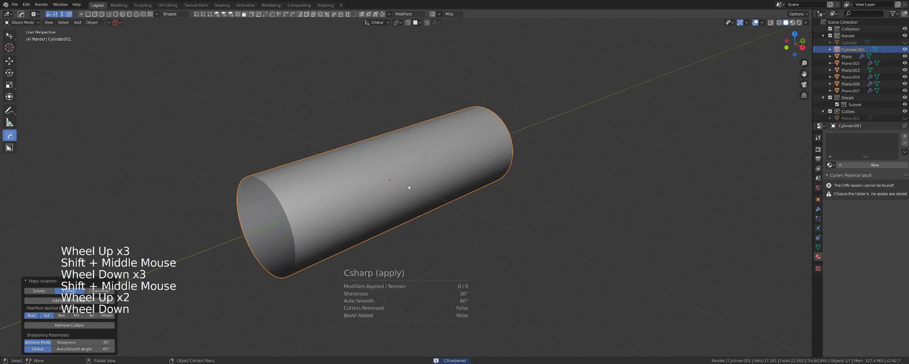
# Add 38 evenly spaced loop cuts around the side shell along its length, without sliding them.
pyautogui.press('Tab')
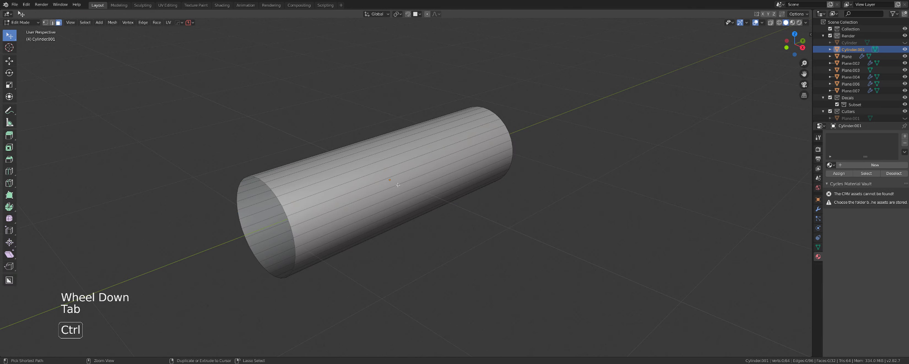
pyautogui.hotkey('ctrl', 'r')
pyautogui.scroll(20, 399, 187)
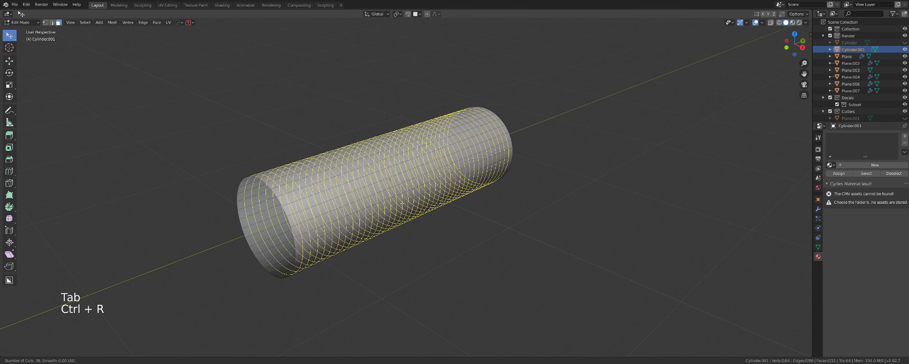
pyautogui.click(402, 203)
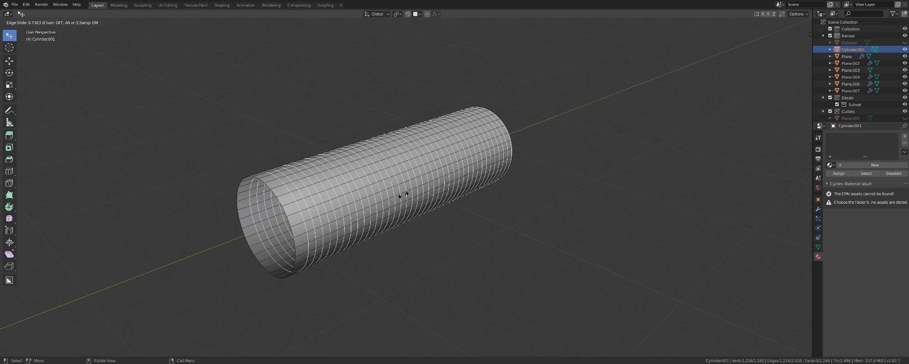
pyautogui.rightClick(423, 201)
pyautogui.moveTo(437, 203); pyautogui.dragTo(443, 205, button='middle')
pyautogui.scroll(2, 443, 205)
pyautogui.scroll(-3, 443, 205)
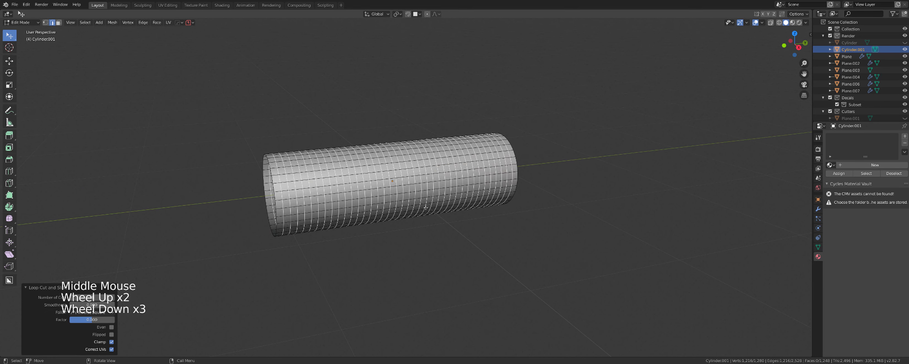
# Add a Decimate modifier to the side shell, set it to Un-Subdivide and apply it.
pyautogui.press('Tab')
pyautogui.scroll(2, 439, 162)
pyautogui.press('q')
pyautogui.moveTo(446, 179)
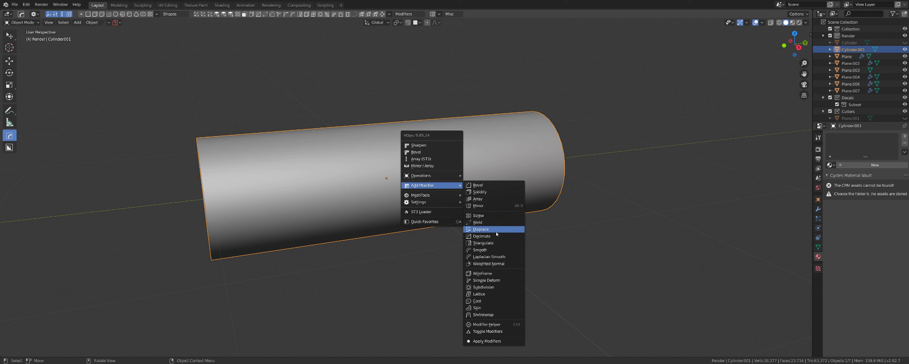
pyautogui.click(492, 236)
pyautogui.hotkey('ctrl', '`')
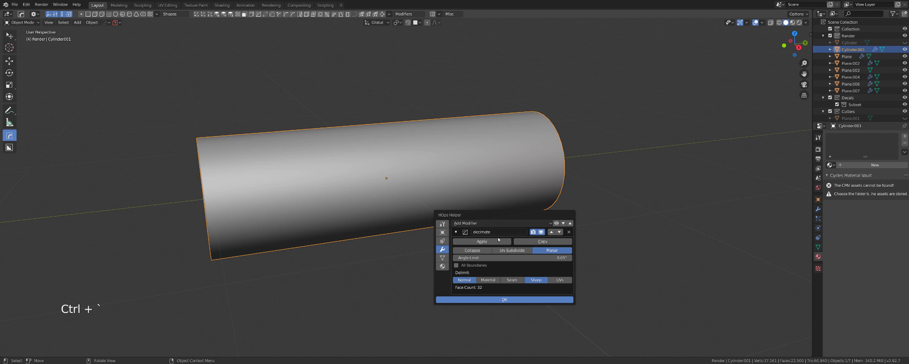
pyautogui.click(509, 251)
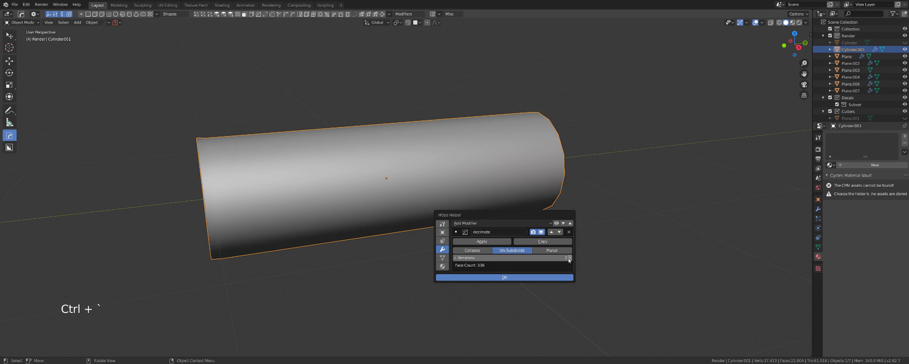
pyautogui.click(461, 242)
# Examine the decimated shell's face layout in Edit Mode and return to Object Mode.
pyautogui.press('Tab')
pyautogui.scroll(3, 375, 185)
pyautogui.scroll(-1, 374, 185)
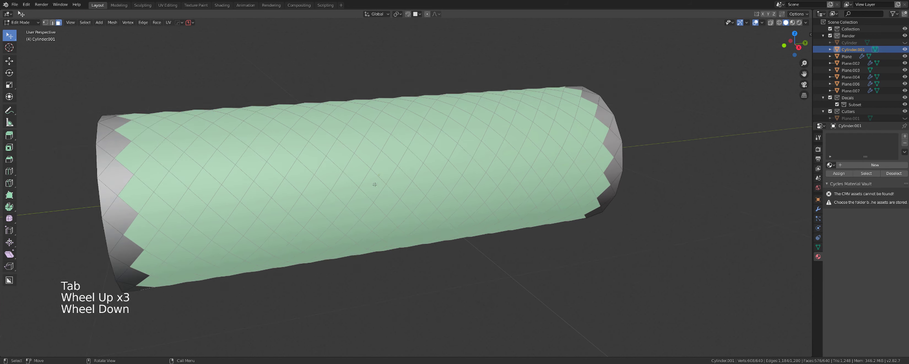
pyautogui.scroll(-2, 374, 185)
pyautogui.scroll(2, 388, 176)
pyautogui.moveTo(374, 184); pyautogui.dragTo(408, 157, button='middle')
pyautogui.press('Tab')
pyautogui.scroll(-3, 388, 176)
pyautogui.scroll(2, 409, 157)
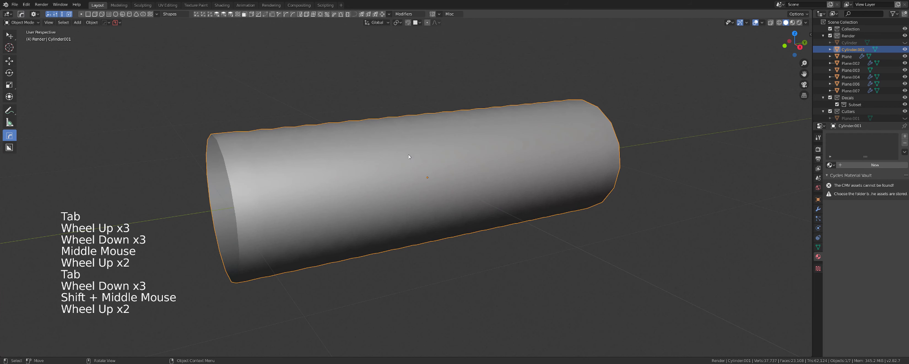
# Add a HardOps Wireframe modifier to the decimated shell and unhide the hidden objects.
pyautogui.press('q')
pyautogui.moveTo(401, 156)
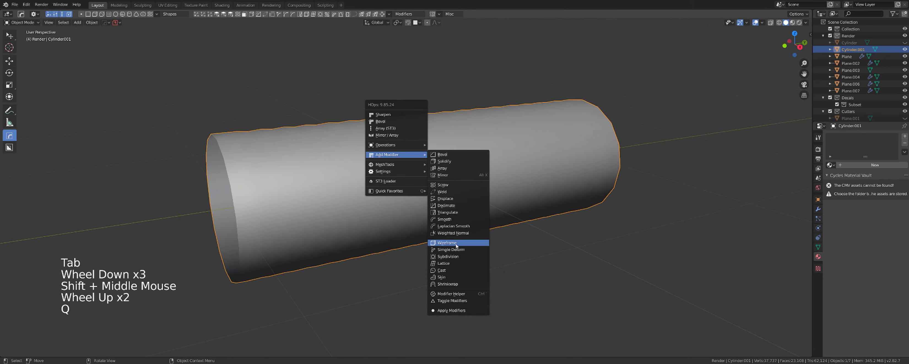
pyautogui.click(446, 243)
pyautogui.click(499, 238)
pyautogui.hotkey('alt', 'h')
pyautogui.scroll(2, 461, 196)
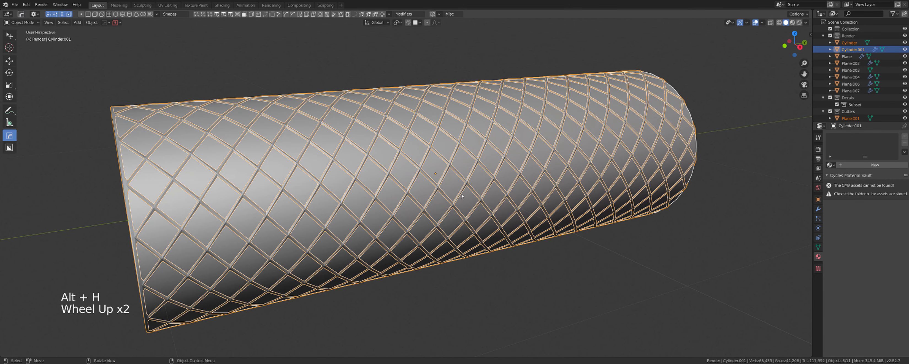
# Examine the diamond wireframe lattice wrapped around the capped cylinder.
pyautogui.click(400, 174)
pyautogui.scroll(-2, 436, 188)
pyautogui.scroll(3, 406, 191)
pyautogui.click(405, 191)
pyautogui.scroll(3, 406, 191)
pyautogui.moveTo(405, 191); pyautogui.dragTo(388, 194, button='middle')
pyautogui.moveTo(367, 205)
pyautogui.keyDown('shift'); pyautogui.mouseDown(button='middle')
pyautogui.moveTo(379, 197)
pyautogui.moveTo(355, 202)
pyautogui.mouseUp(button='middle'); pyautogui.keyUp('shift')
# Reselect the lattice shell, readjust its HardOps Wireframe thickness and deselect it.
pyautogui.click(378, 198)
pyautogui.click(356, 202)
pyautogui.click(406, 196)
pyautogui.press('q')
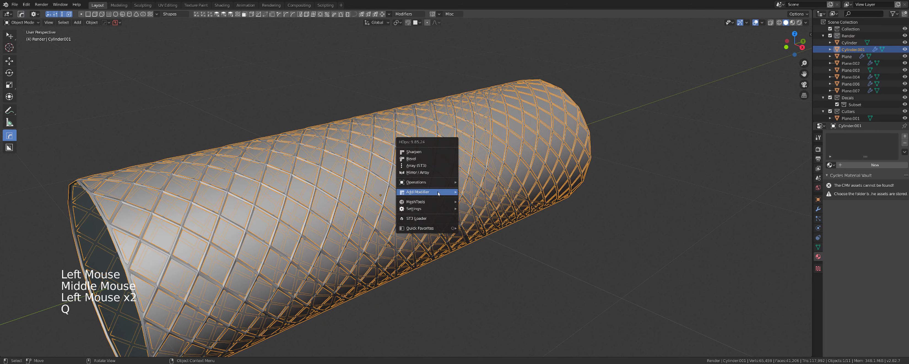
pyautogui.moveTo(438, 193)
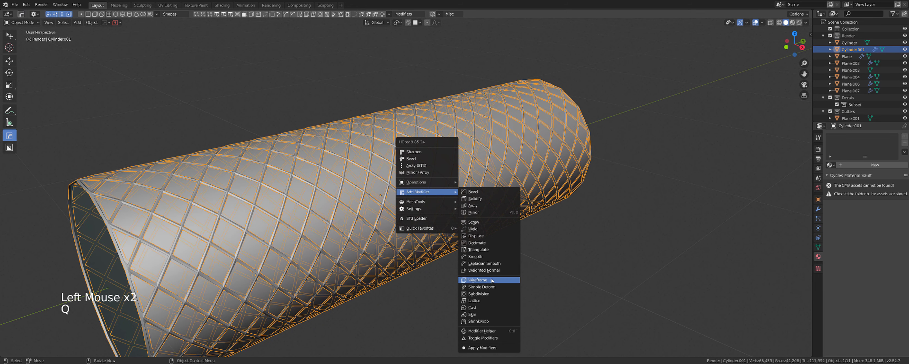
pyautogui.click(487, 280)
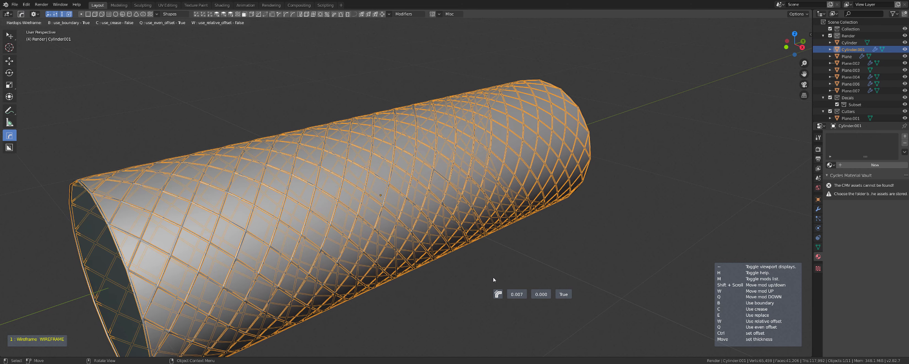
pyautogui.scroll(-3, 508, 251)
pyautogui.click(524, 224)
pyautogui.scroll(2, 564, 215)
pyautogui.scroll(-6, 582, 204)
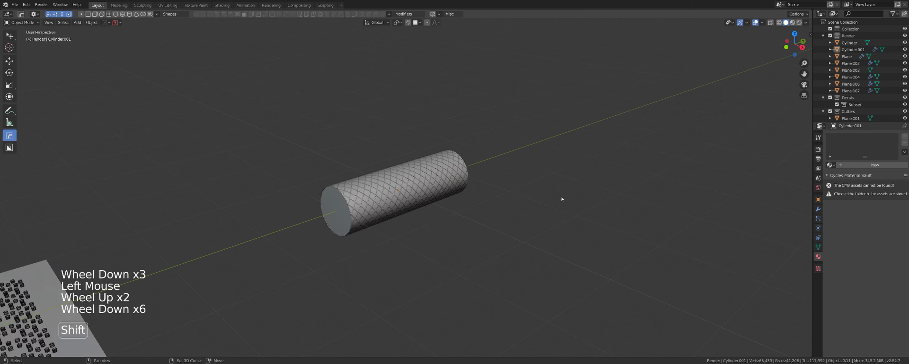
# Duplicate the smooth capped cylinder and place the copy farther along the Y axis, clear of the patterned one.
pyautogui.keyDown('shift'); pyautogui.moveTo(563, 200); pyautogui.dragTo(229, 244, button='middle'); pyautogui.keyUp('shift')
pyautogui.click(204, 253)
pyautogui.click(211, 251)
pyautogui.scroll(3, 398, 218)
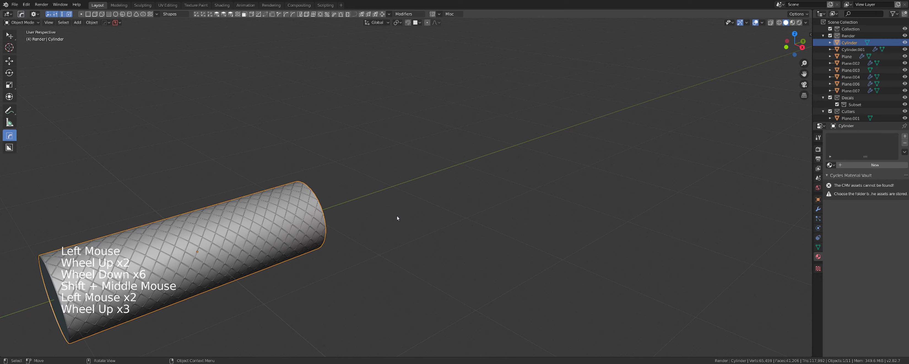
pyautogui.hotkey('shift', 'd')
pyautogui.click(578, 180)
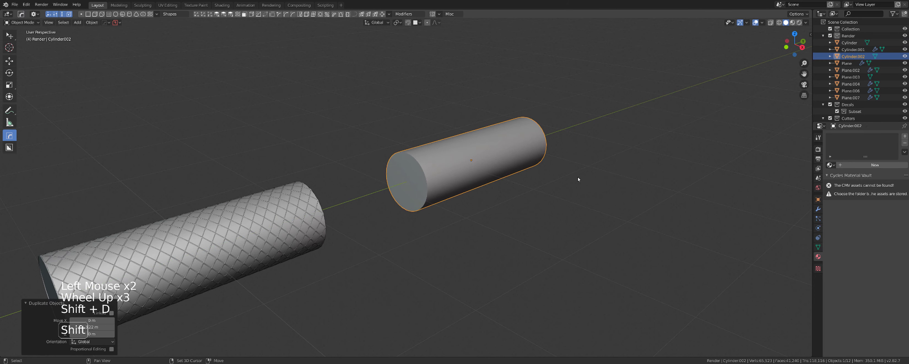
pyautogui.keyDown('shift'); pyautogui.moveTo(579, 181); pyautogui.dragTo(544, 212, button='middle'); pyautogui.keyUp('shift')
pyautogui.keyDown('shift'); pyautogui.scroll(1, 543, 212); pyautogui.keyUp('shift')
pyautogui.scroll(2, 543, 212)
pyautogui.press('Tab')
pyautogui.keyDown('shift'); pyautogui.moveTo(467, 251); pyautogui.dragTo(414, 204, button='middle'); pyautogui.keyUp('shift')
pyautogui.hotkey('ctrl', 'r')
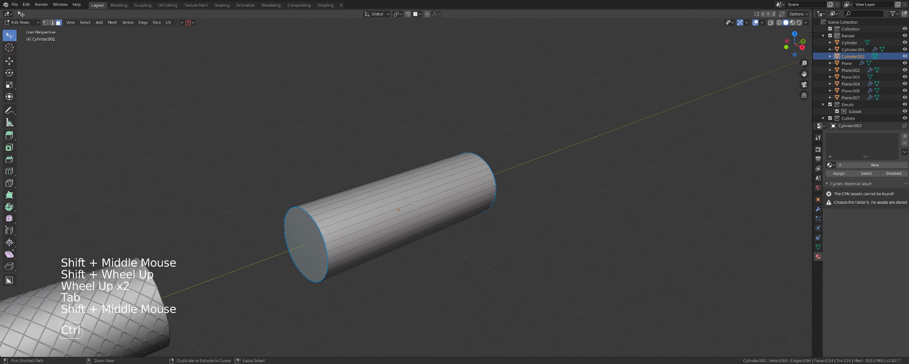
pyautogui.scroll(20, 424, 209)
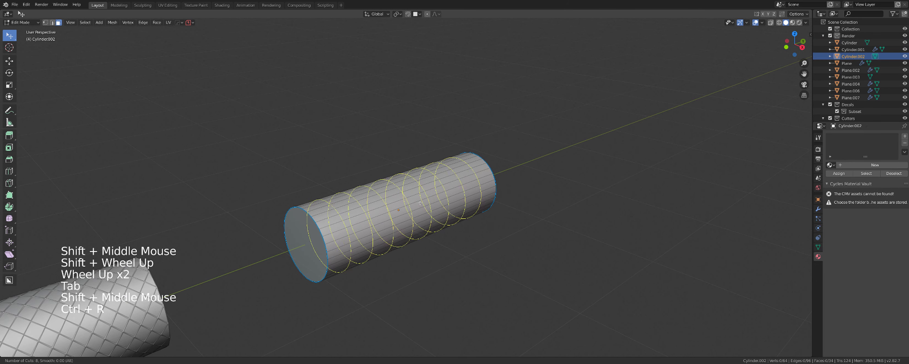
pyautogui.click(434, 214)
pyautogui.rightClick(439, 216)
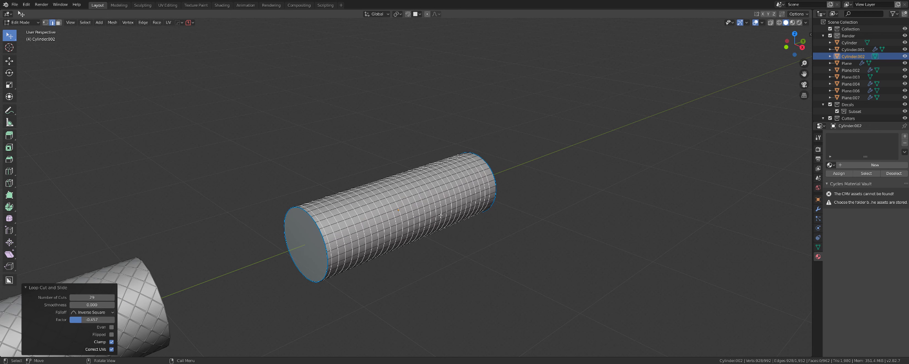
pyautogui.rightClick(427, 216)
pyautogui.hotkey('ctrl', 'z')
pyautogui.press('Tab')
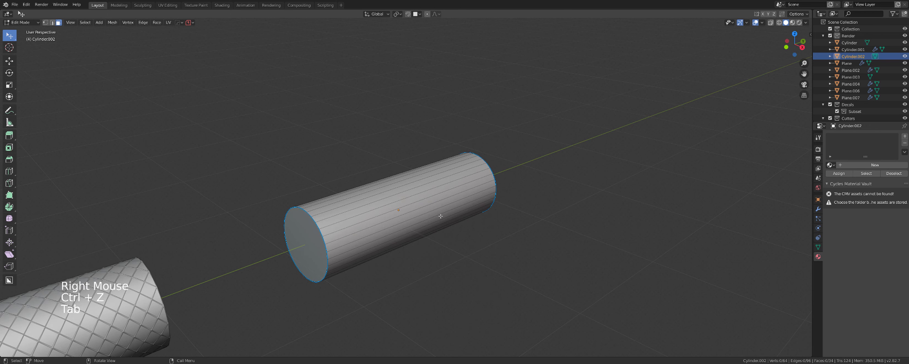
# Duplicate the ring of side faces of the copied cylinder in place and separate it into its own object.
pyautogui.press('Tab')
pyautogui.keyDown('alt'); pyautogui.click(494, 173); pyautogui.keyUp('alt')
pyautogui.hotkey('shift', 'd')
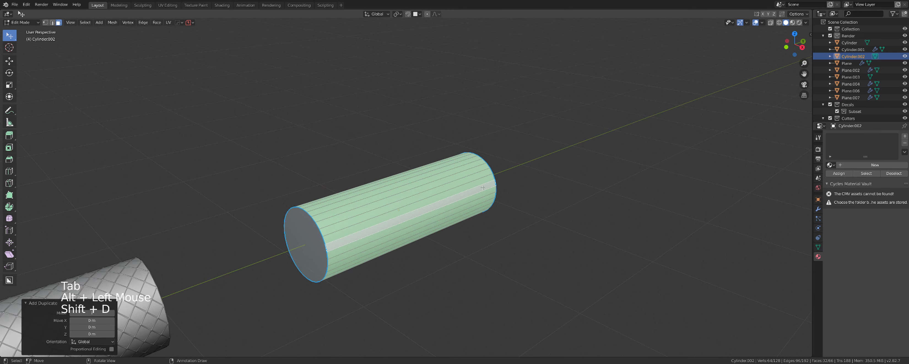
pyautogui.press('p')
pyautogui.press('Tab')
# Hide the capped cylinder copy and select the newly separated open shell.
pyautogui.click(334, 237)
pyautogui.press('h')
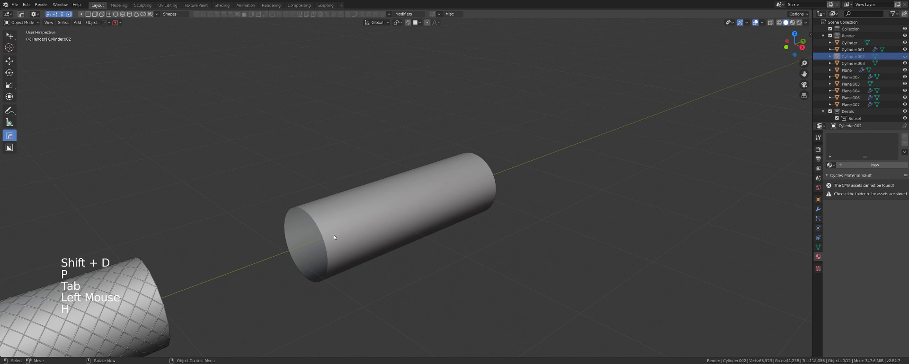
pyautogui.press('Tab')
pyautogui.click(448, 220)
# Add 27 evenly spaced loop cuts along the new shell, without sliding them.
pyautogui.press('Tab')
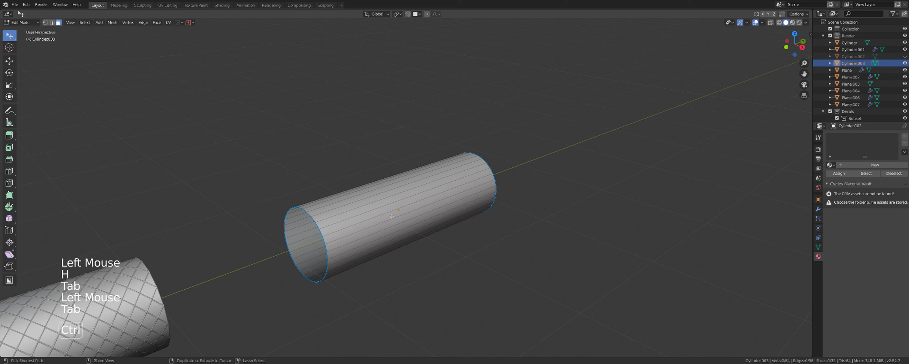
pyautogui.hotkey('ctrl', 'r')
pyautogui.click(396, 232)
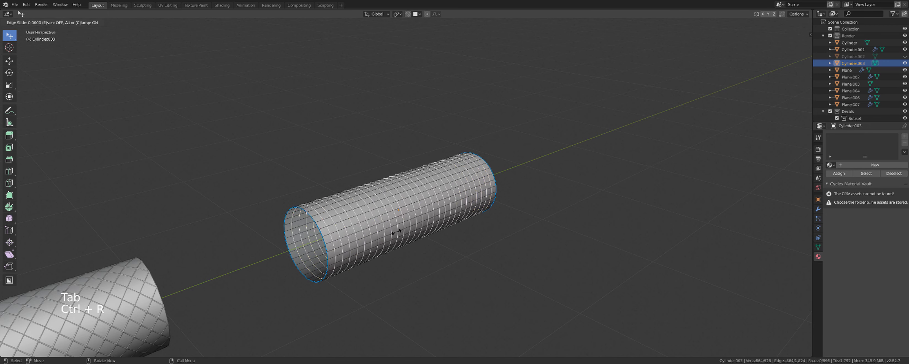
pyautogui.rightClick(394, 181)
pyautogui.scroll(1, 353, 196)
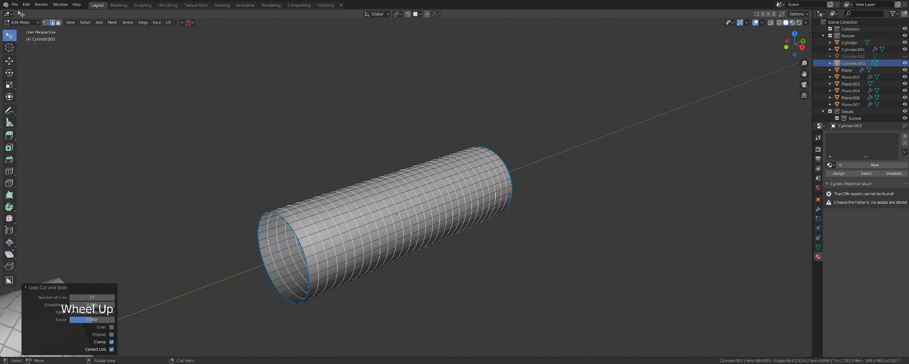
pyautogui.moveTo(320, 209); pyautogui.dragTo(282, 214, button='middle')
# Select all shell vertices except the two end rings and thin the selection with Checker Deselect.
pyautogui.press('Tab')
pyautogui.keyDown('alt'); pyautogui.click(256, 233); pyautogui.keyUp('alt')
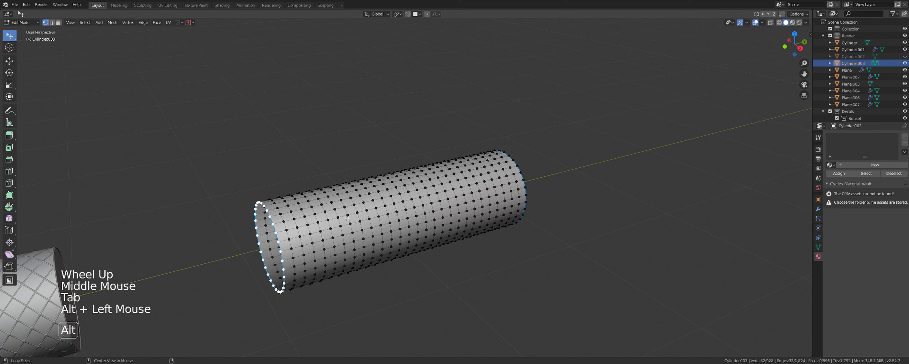
pyautogui.keyDown('alt'); pyautogui.keyDown('shift'); pyautogui.click(525, 172); pyautogui.keyUp('shift'); pyautogui.keyUp('alt')
pyautogui.hotkey('ctrl', 'i')
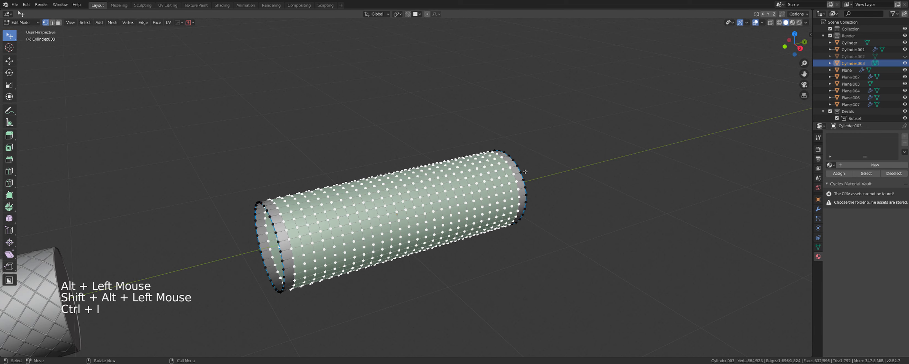
pyautogui.click(85, 22)
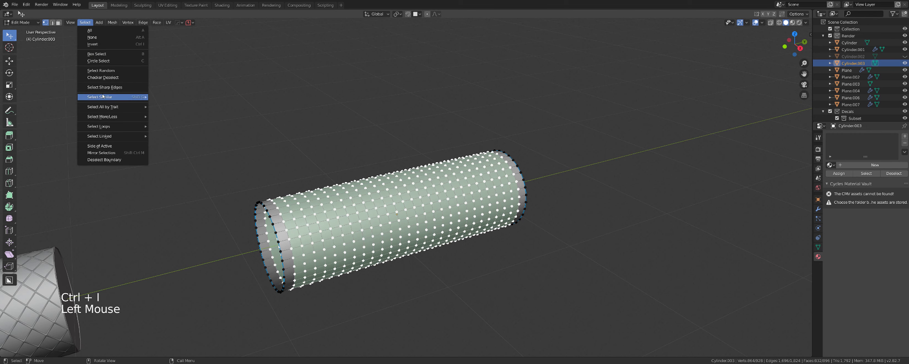
pyautogui.click(105, 78)
# Turn the checkered vertices of the shell into circles with HardOps Circle, enlarging their radius.
pyautogui.scroll(3, 361, 191)
pyautogui.press('q')
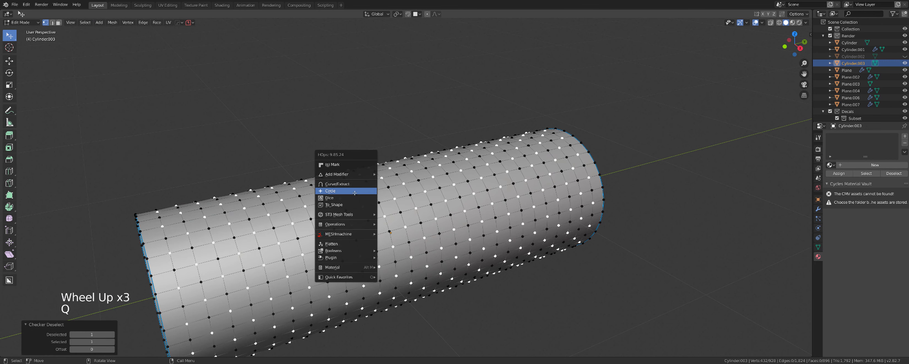
pyautogui.click(354, 193)
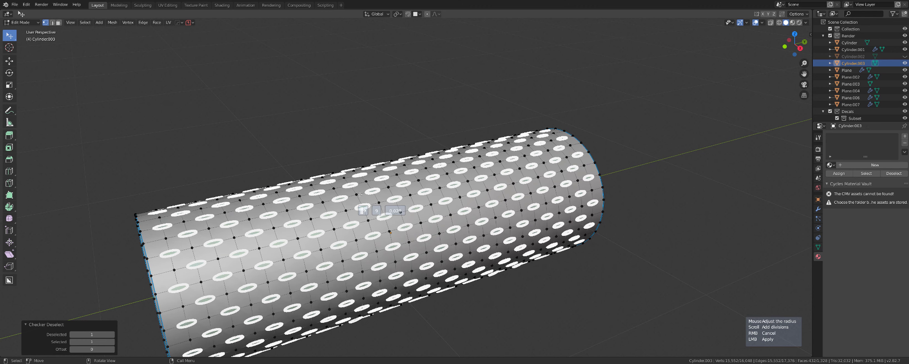
pyautogui.click(363, 196)
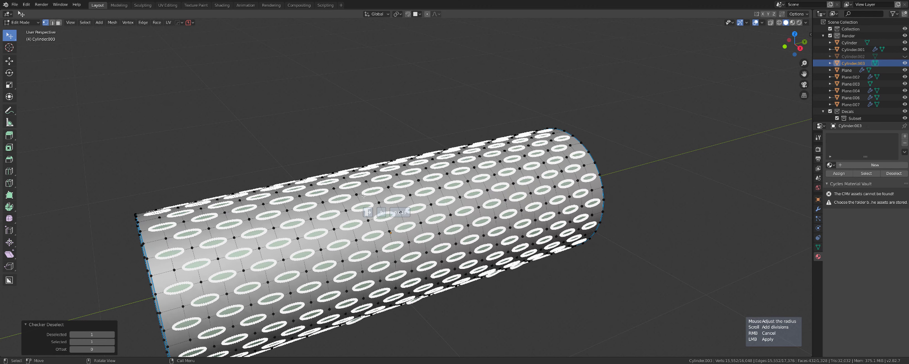
# Examine the circle pattern on the shell and compare it with the finished curved panel with round holes.
pyautogui.moveTo(363, 195); pyautogui.dragTo(381, 160, button='middle')
pyautogui.press('Tab')
pyautogui.press('Tab')
pyautogui.scroll(2, 432, 127)
pyautogui.scroll(-2, 432, 127)
pyautogui.scroll(2, 504, 136)
pyautogui.scroll(-15, 365, 191)
pyautogui.scroll(-1, 364, 191)
pyautogui.scroll(4, 446, 215)
pyautogui.scroll(-3, 446, 216)
pyautogui.scroll(3, 446, 216)
pyautogui.scroll(2, 446, 216)
pyautogui.scroll(-10, 443, 209)
pyautogui.scroll(1, 398, 193)
pyautogui.scroll(5, 398, 193)
pyautogui.scroll(2, 380, 160)
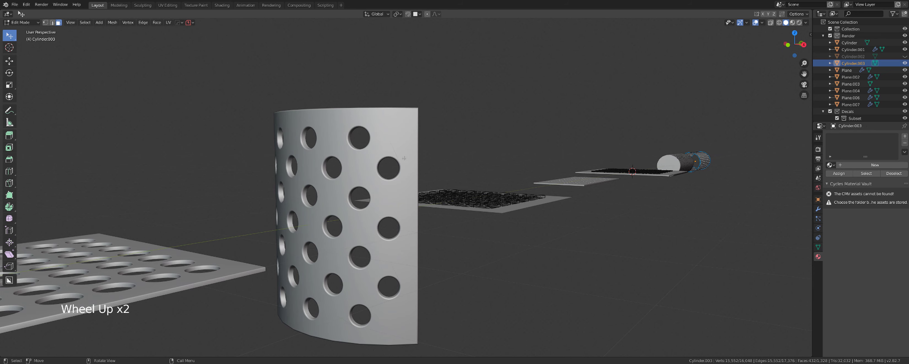
pyautogui.moveTo(435, 120); pyautogui.dragTo(318, 200, button='middle')
pyautogui.scroll(-8, 433, 166)
pyautogui.scroll(11, 327, 169)
pyautogui.scroll(3, 426, 185)
# Try HardOps Circle on all of the shell's inner vertices without thinning the selection, and undo it.
pyautogui.press('Tab')
pyautogui.scroll(-2, 426, 184)
pyautogui.press('Tab')
pyautogui.scroll(-3, 426, 185)
pyautogui.scroll(3, 426, 184)
pyautogui.press('q')
pyautogui.click(426, 185)
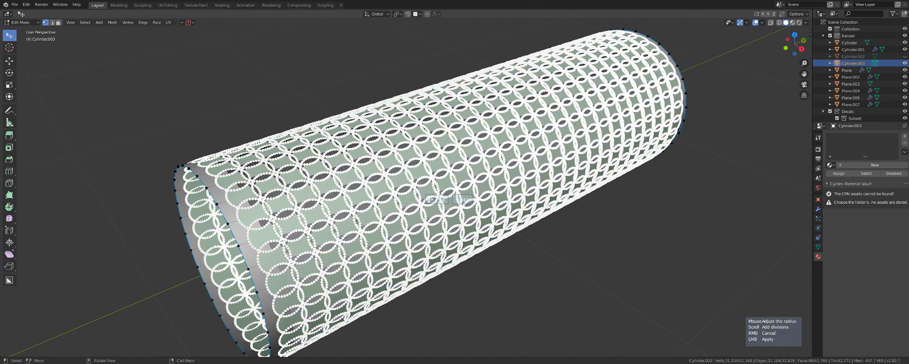
pyautogui.click(445, 191)
pyautogui.scroll(-3, 445, 188)
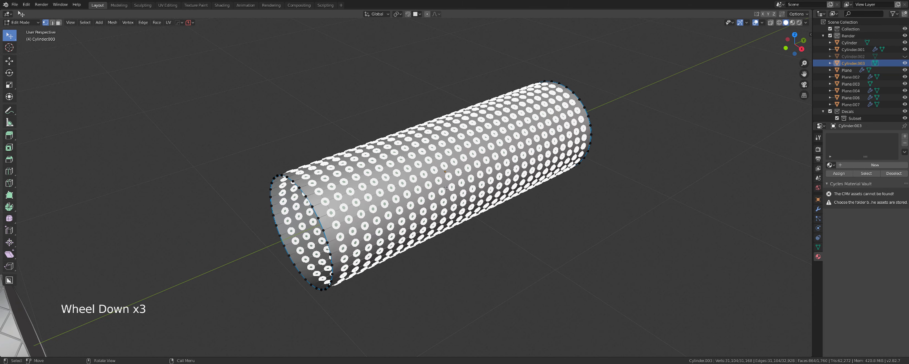
pyautogui.hotkey('ctrl', 'z')
# Thin the shell's vertex selection with Checker Deselect and turn the remaining vertices into enlarged circles with HardOps Circle.
pyautogui.click(85, 22)
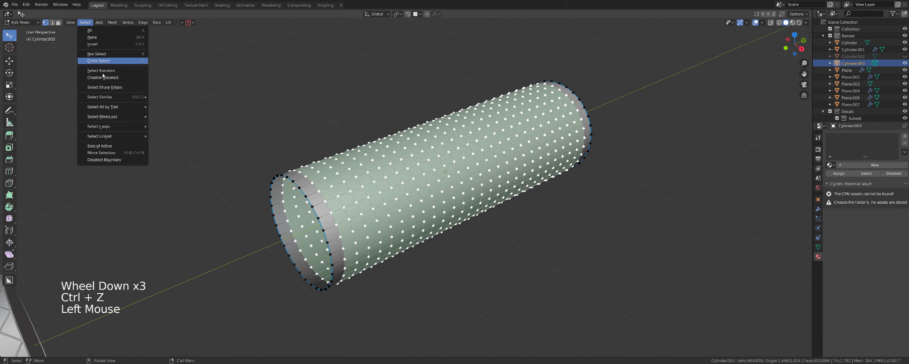
pyautogui.click(103, 73)
pyautogui.scroll(2, 476, 172)
pyautogui.press('q')
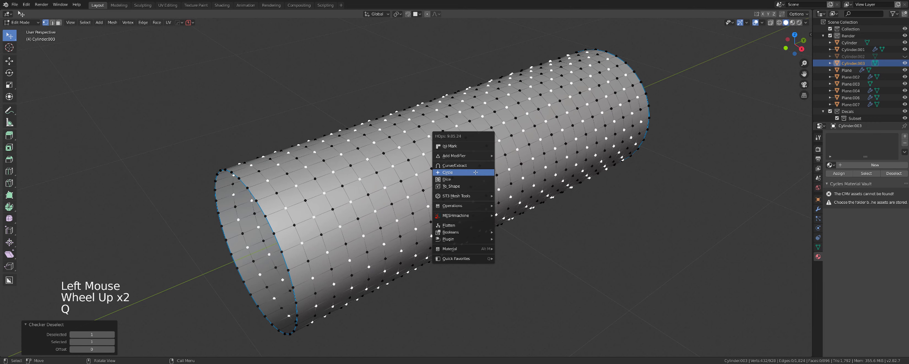
pyautogui.click(477, 172)
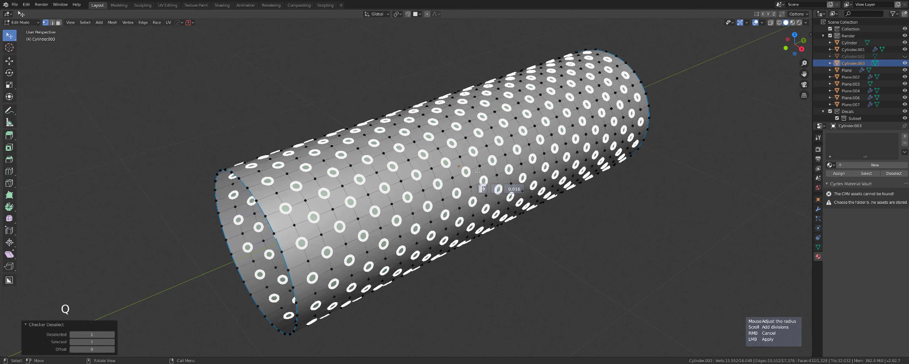
pyautogui.click(494, 174)
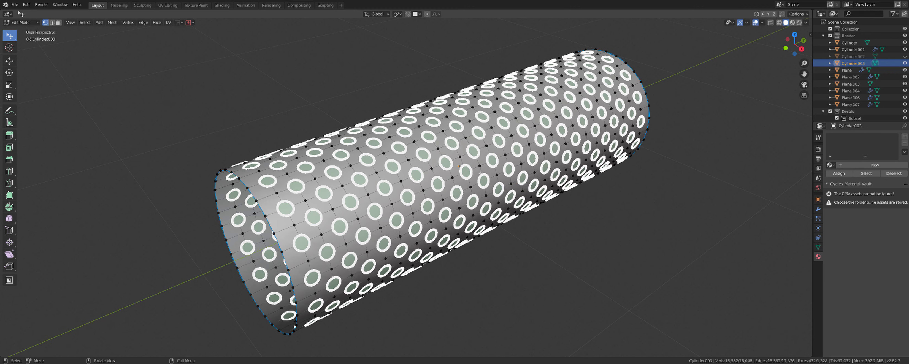
# Delete the faces inside the circles to open round holes in the shell, and return to Object Mode.
pyautogui.press('Tab')
pyautogui.press('x')
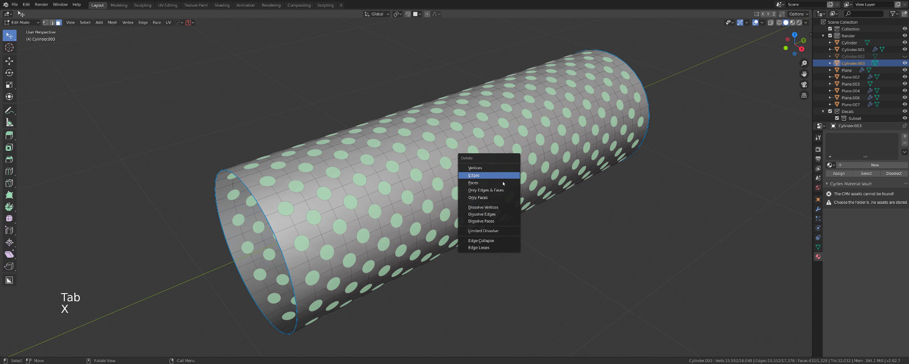
pyautogui.click(499, 180)
pyautogui.scroll(2, 491, 181)
pyautogui.press('q')
pyautogui.press('Tab')
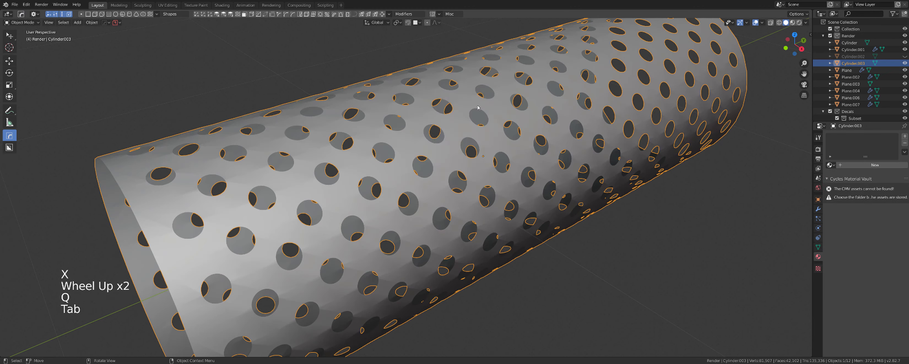
# Add a Solidify modifier to the perforated shell with a thickness of about 0.02.
pyautogui.press('q')
pyautogui.moveTo(473, 136)
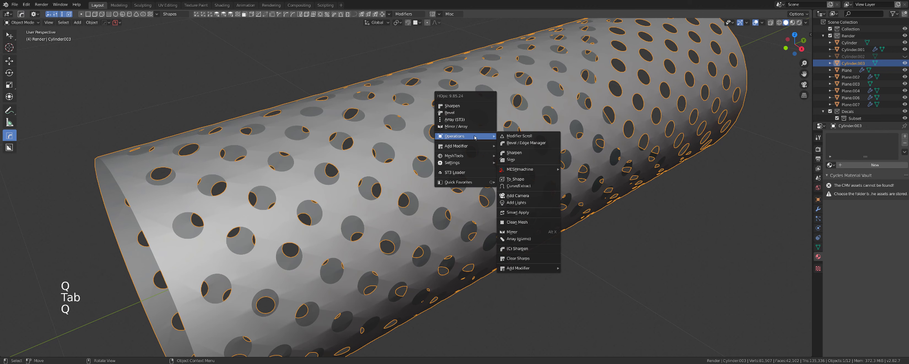
pyautogui.moveTo(474, 147)
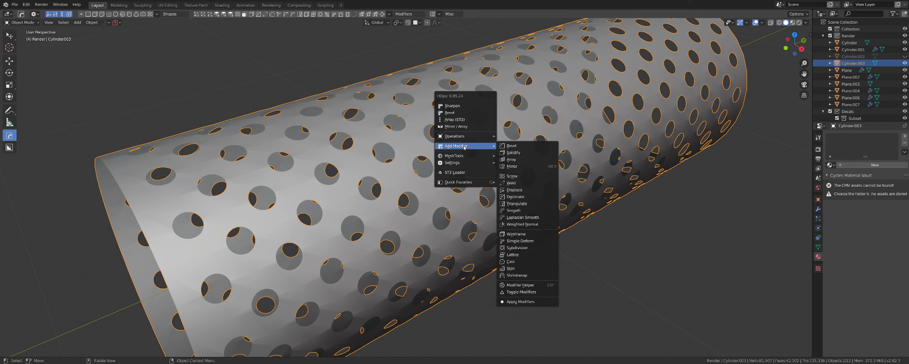
pyautogui.click(510, 154)
pyautogui.click(501, 152)
# Add a HardOps Bevel to the edges of the perforated shell.
pyautogui.press('q')
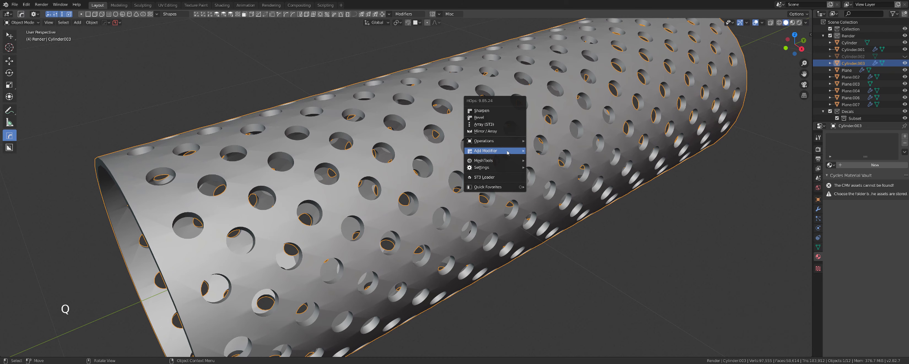
pyautogui.click(493, 120)
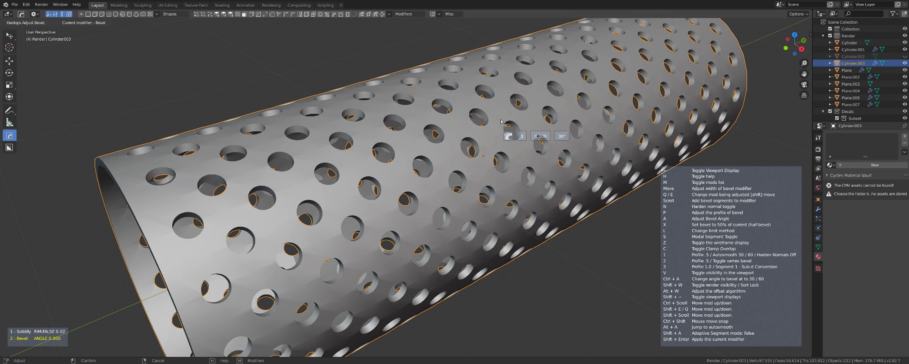
pyautogui.press('3')
pyautogui.click(503, 122)
# Add a Weighted Normal modifier with Keep Sharp to the perforated shell.
pyautogui.hotkey('alt', 'q')
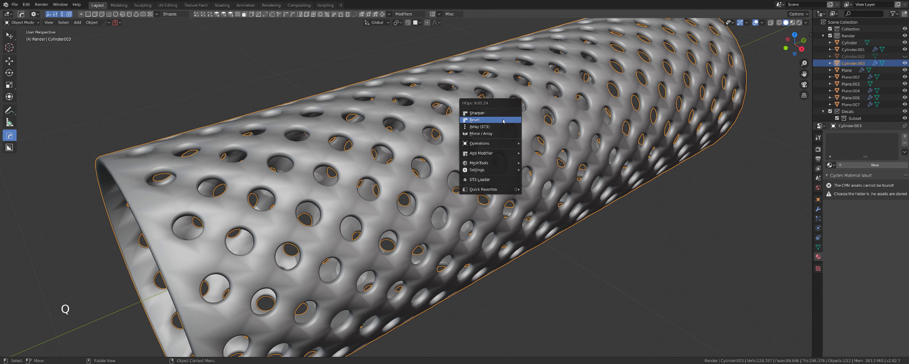
pyautogui.click(501, 113)
pyautogui.scroll(-4, 509, 211)
pyautogui.click(515, 217)
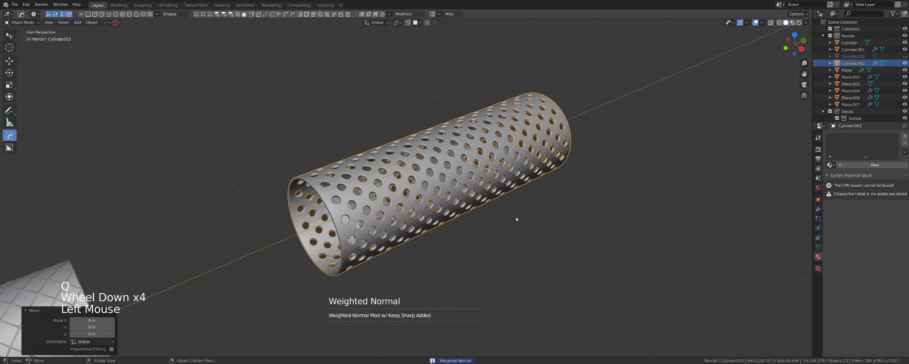
# Examine the shading and bevelled hole edges of the shell up close, in both Object Mode and Edit Mode.
pyautogui.scroll(4, 516, 216)
pyautogui.middleClick(482, 190)
pyautogui.moveTo(481, 190); pyautogui.dragTo(412, 178, button='middle')
pyautogui.scroll(4, 441, 158)
pyautogui.scroll(2, 415, 114)
pyautogui.scroll(-13, 415, 114)
pyautogui.scroll(6, 374, 162)
pyautogui.scroll(2, 412, 178)
pyautogui.press('Tab')
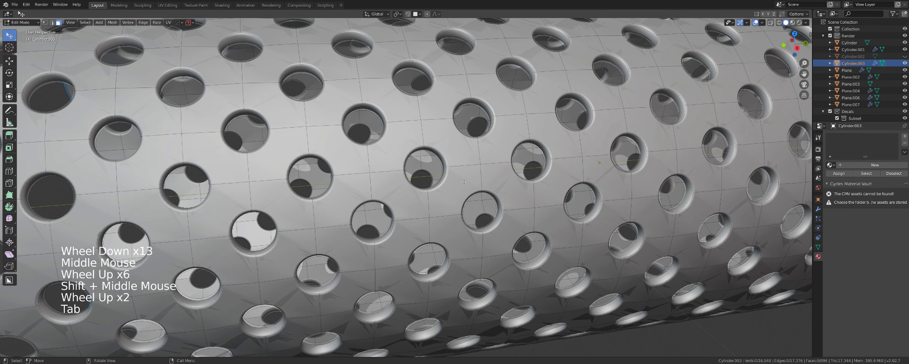
pyautogui.scroll(-2, 454, 195)
pyautogui.moveTo(453, 195); pyautogui.dragTo(375, 185, button='middle')
pyautogui.scroll(-3, 379, 160)
pyautogui.scroll(3, 388, 169)
pyautogui.scroll(-4, 389, 169)
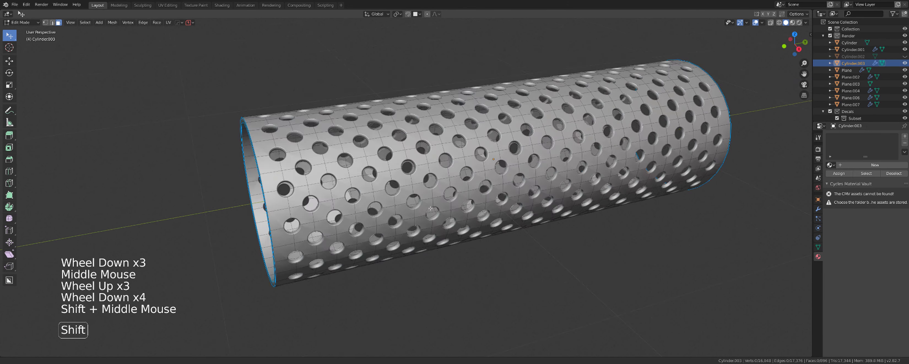
pyautogui.keyDown('shift'); pyautogui.scroll(1, 375, 186); pyautogui.keyUp('shift')
pyautogui.scroll(3, 375, 185)
pyautogui.press('Tab')
pyautogui.press('Tab')
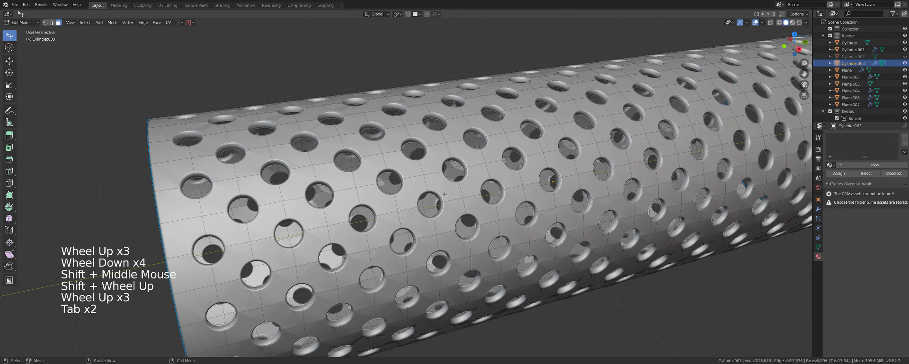
pyautogui.press('Tab')
pyautogui.scroll(3, 460, 162)
pyautogui.press('Tab')
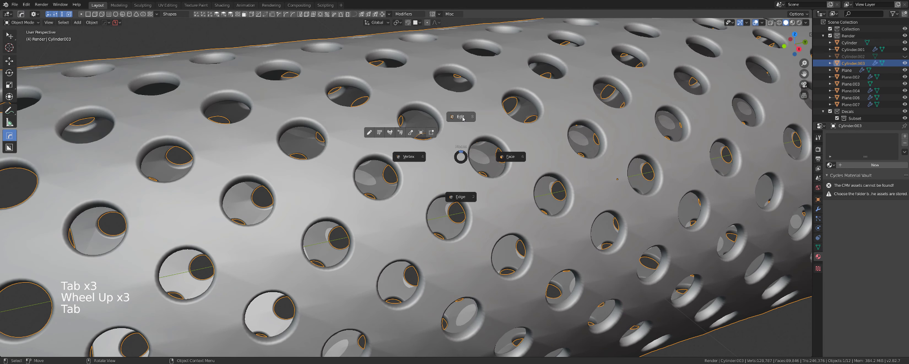
# Examine the whole perforated shell from several distances and angles, alongside the diamond-wireframe cylinder.
pyautogui.scroll(-17, 487, 136)
pyautogui.keyDown('shift'); pyautogui.moveTo(487, 136); pyautogui.dragTo(758, 77, button='middle'); pyautogui.keyUp('shift')
pyautogui.keyDown('shift'); pyautogui.moveTo(563, 131); pyautogui.dragTo(493, 146, button='middle'); pyautogui.keyUp('shift')
pyautogui.scroll(7, 493, 146)
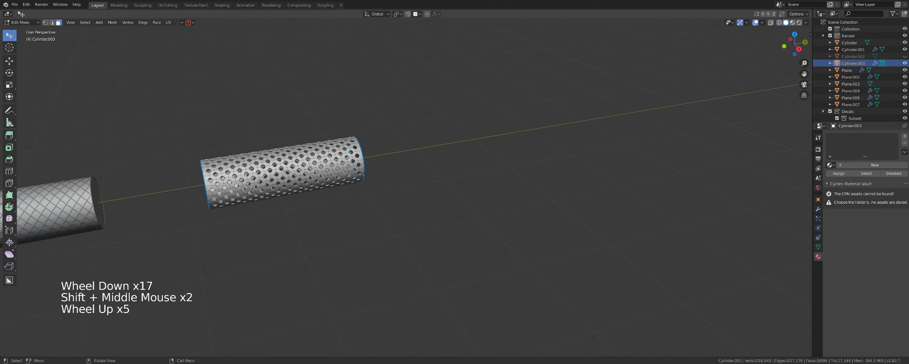
pyautogui.press('Tab')
pyautogui.keyDown('shift'); pyautogui.moveTo(282, 197); pyautogui.dragTo(487, 165, button='middle'); pyautogui.keyUp('shift')
pyautogui.scroll(3, 487, 165)
pyautogui.scroll(1, 487, 165)
pyautogui.scroll(-1, 487, 165)
pyautogui.press('Tab')
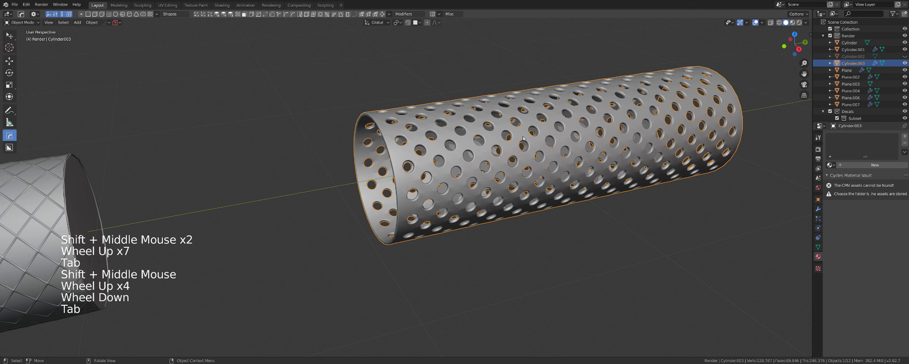
pyautogui.keyDown('shift'); pyautogui.moveTo(571, 149); pyautogui.dragTo(479, 182, button='middle'); pyautogui.keyUp('shift')
pyautogui.scroll(2, 479, 182)
pyautogui.scroll(-3, 478, 182)
pyautogui.scroll(-2, 478, 182)
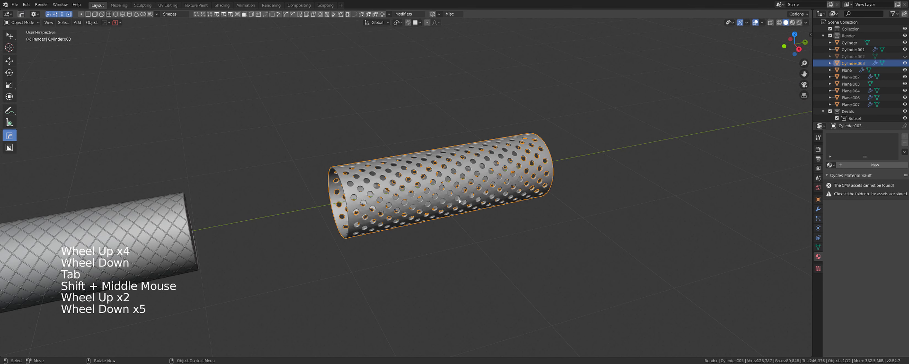
pyautogui.scroll(4, 460, 201)
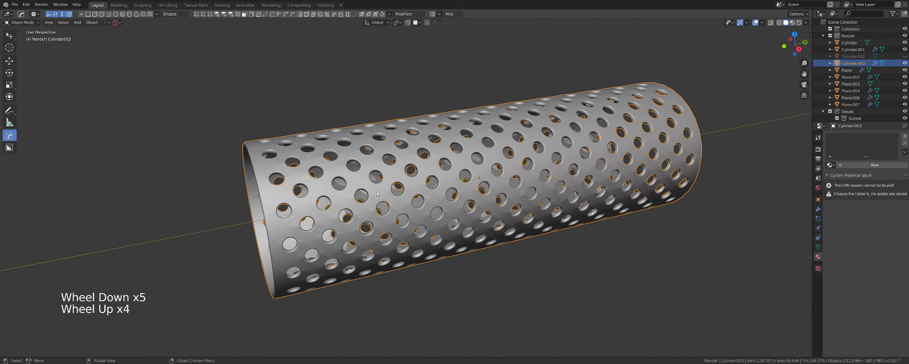
pyautogui.scroll(-6, 628, 182)
pyautogui.keyDown('shift'); pyautogui.moveTo(522, 197); pyautogui.dragTo(461, 195, button='middle'); pyautogui.keyUp('shift')
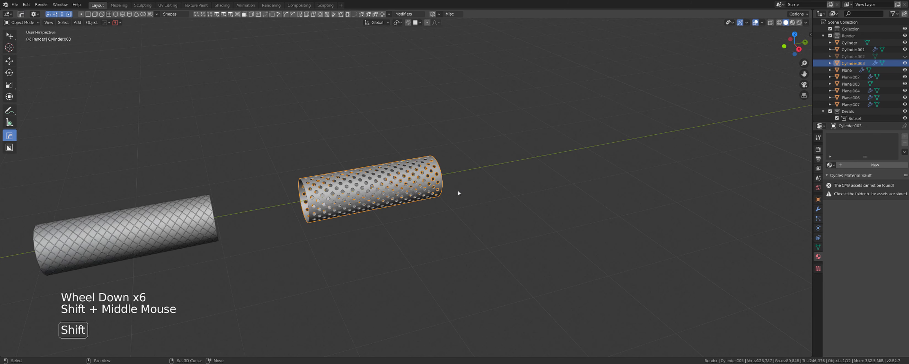
pyautogui.scroll(6, 460, 194)
pyautogui.keyDown('shift'); pyautogui.moveTo(388, 187); pyautogui.dragTo(452, 164, button='middle'); pyautogui.keyUp('shift')
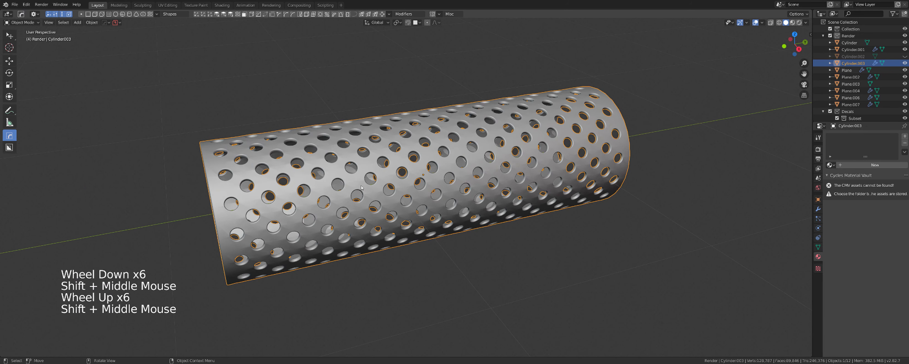
pyautogui.scroll(1, 361, 188)
pyautogui.moveTo(361, 188); pyautogui.dragTo(360, 187, button='middle')
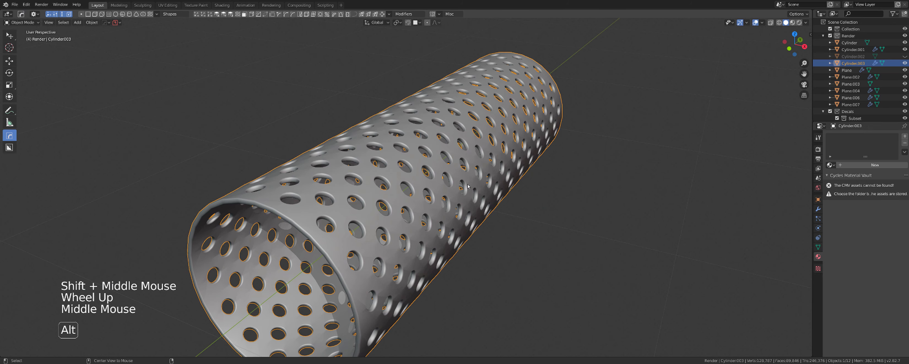
# Unhide the solid cylinder inside the perforated shell, scale it to 0.975, and clear the selection.
pyautogui.hotkey('alt', 'h')
pyautogui.scroll(-3, 467, 186)
pyautogui.click(352, 240)
pyautogui.scroll(3, 353, 240)
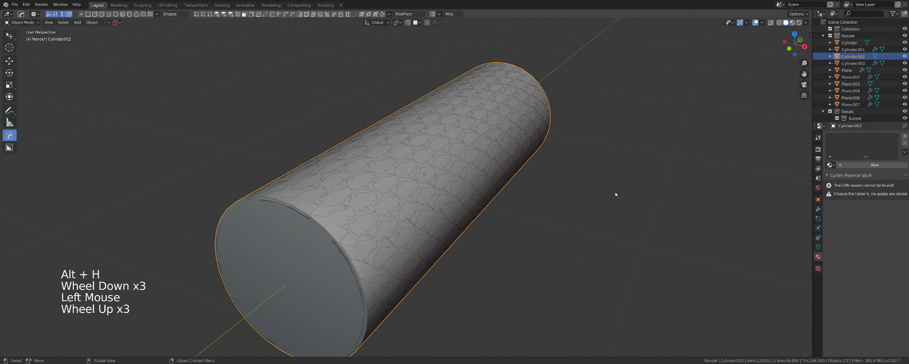
pyautogui.press('s')
pyautogui.click(570, 199)
pyautogui.scroll(2, 570, 199)
pyautogui.moveTo(570, 199); pyautogui.dragTo(541, 283, button='middle')
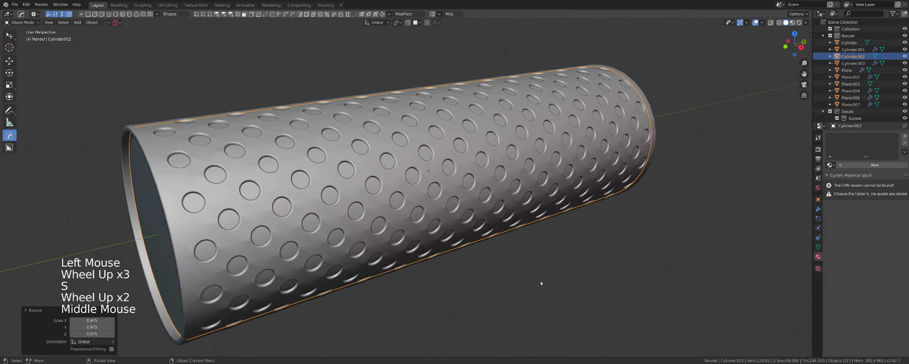
pyautogui.click(524, 246)
# Examine the perforated shell with its solid inner core from near and far.
pyautogui.scroll(-2, 523, 246)
pyautogui.scroll(-6, 459, 247)
pyautogui.moveTo(523, 246); pyautogui.dragTo(404, 259, button='middle')
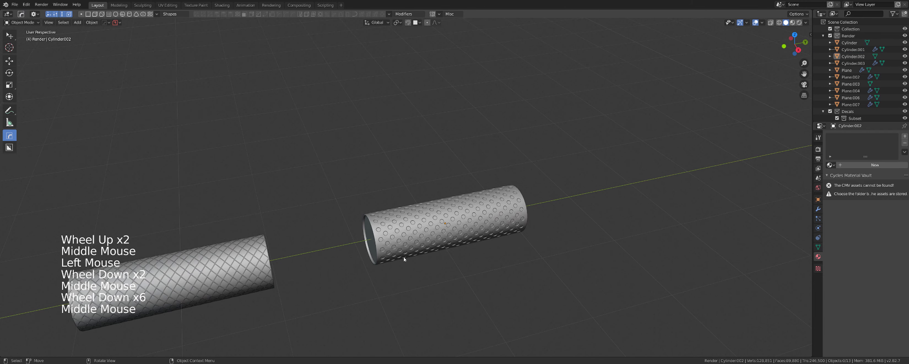
pyautogui.scroll(-4, 487, 235)
pyautogui.scroll(8, 486, 235)
pyautogui.keyDown('shift'); pyautogui.moveTo(469, 233); pyautogui.dragTo(434, 163, button='middle'); pyautogui.keyUp('shift')
pyautogui.scroll(1, 434, 163)
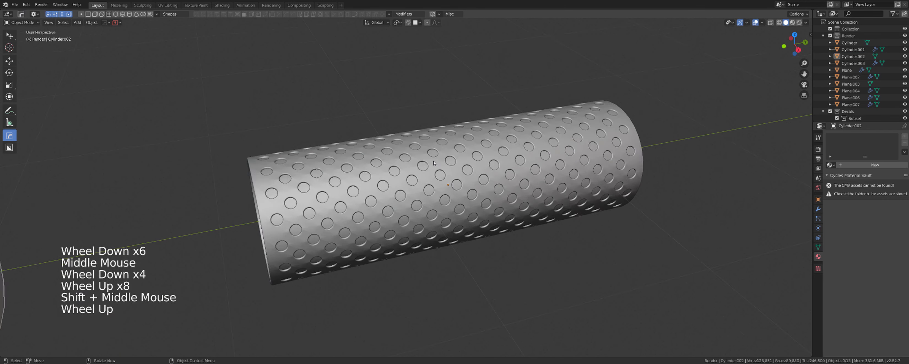
pyautogui.scroll(4, 433, 163)
pyautogui.scroll(-4, 446, 184)
pyautogui.scroll(-12, 448, 183)
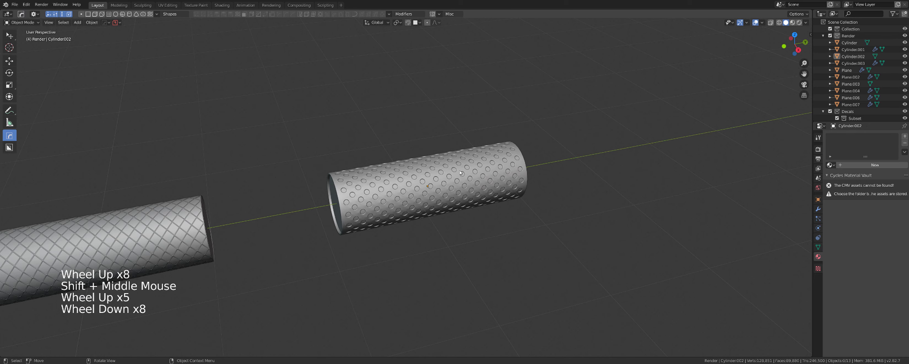
# Review the full row of patterned panels and cylinders in the scene.
pyautogui.moveTo(258, 138); pyautogui.dragTo(424, 139, button='middle')
pyautogui.scroll(-2, 257, 151)
pyautogui.scroll(2, 488, 97)
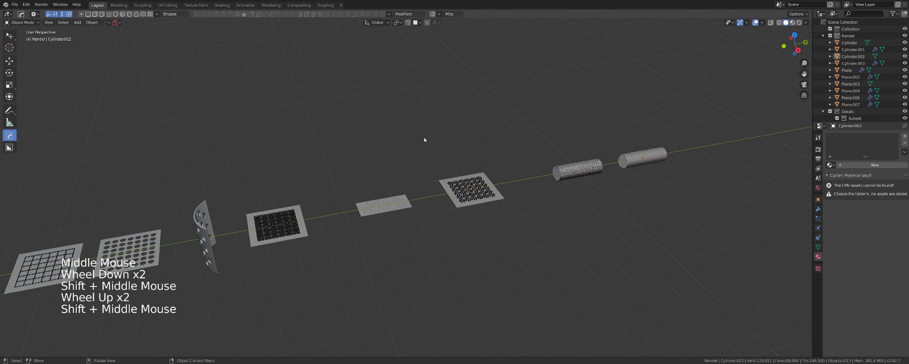
pyautogui.middleClick(348, 147)
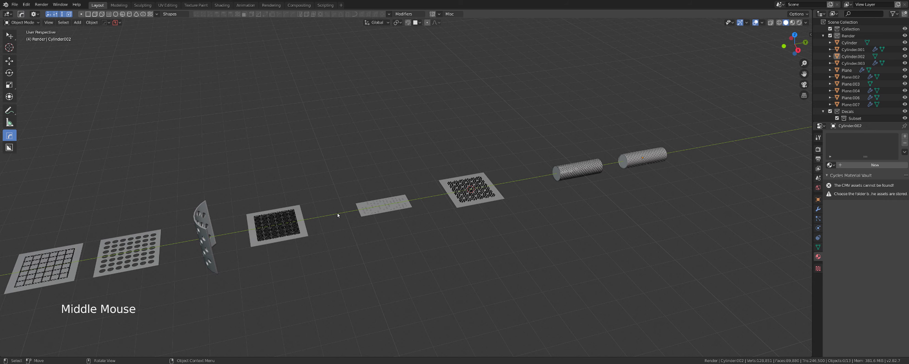
pyautogui.moveTo(387, 187)
pyautogui.mouseDown(button='middle')
pyautogui.moveTo(388, 179)
pyautogui.moveTo(509, 144)
pyautogui.moveTo(453, 155)
pyautogui.moveTo(396, 181)
pyautogui.mouseUp(button='middle')
pyautogui.scroll(2, 438, 181)
pyautogui.scroll(-3, 341, 180)
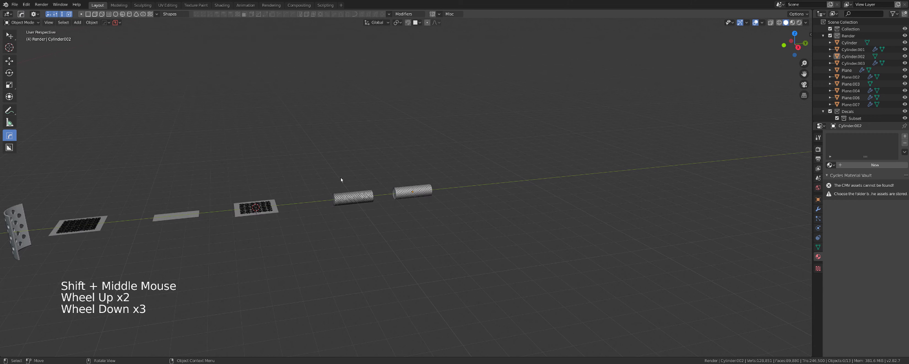
pyautogui.keyDown('shift'); pyautogui.moveTo(341, 181); pyautogui.dragTo(498, 158, button='middle'); pyautogui.keyUp('shift')
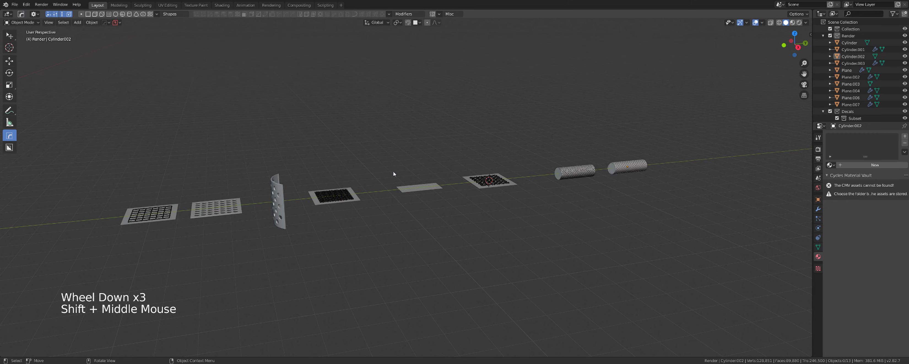
pyautogui.moveTo(357, 156); pyautogui.dragTo(400, 176, button='middle')
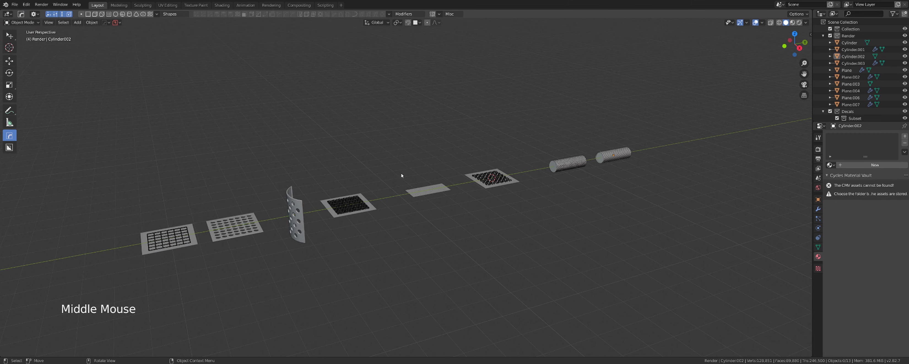
# Check the Add Mesh: Extra Objects add-on in the preferences, and close them.
pyautogui.scroll(2, 447, 156)
pyautogui.keyDown('shift'); pyautogui.moveTo(447, 156); pyautogui.dragTo(373, 151, button='middle'); pyautogui.keyUp('shift')
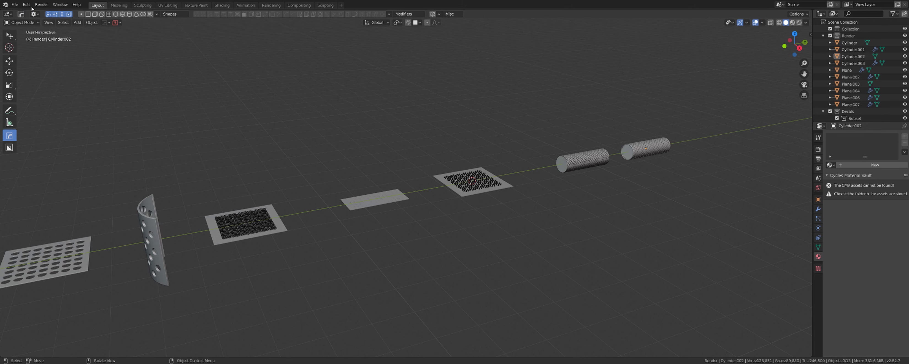
pyautogui.click(26, 4)
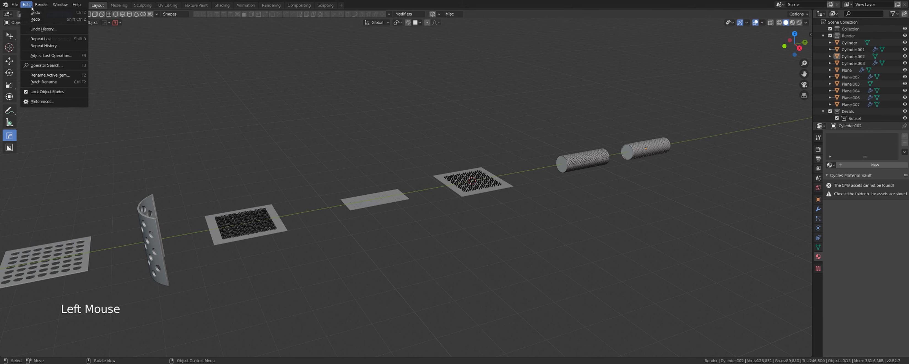
pyautogui.click(58, 102)
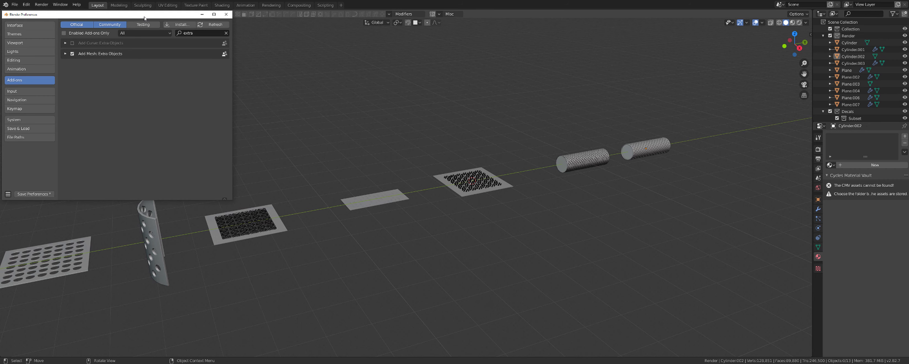
pyautogui.moveTo(145, 17); pyautogui.dragTo(383, 41)
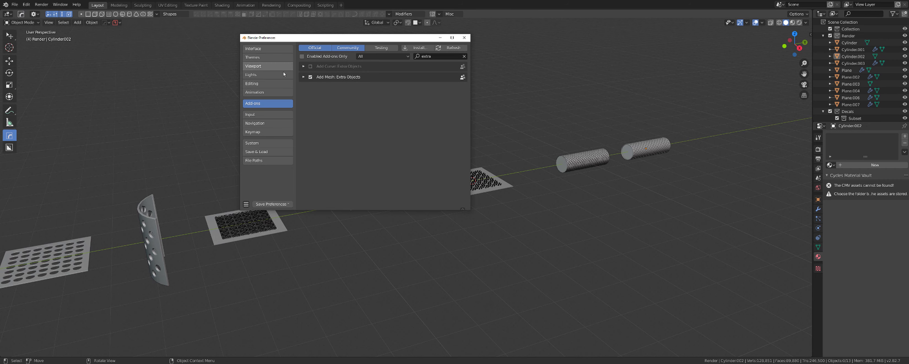
pyautogui.click(464, 38)
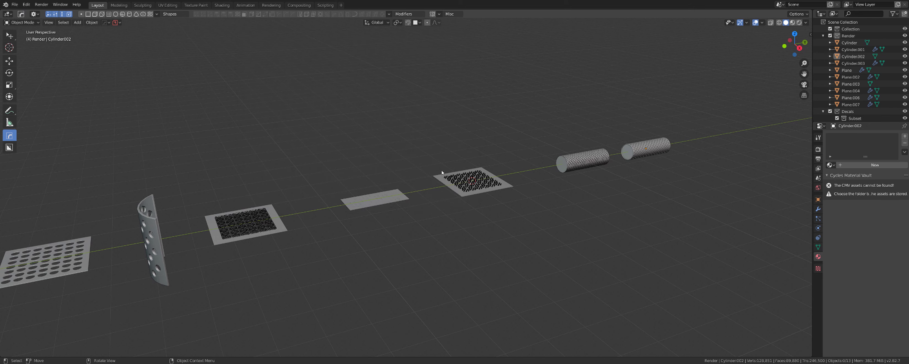
# Add a honeycomb mesh from the extra objects at the 3D cursor, with its default rows, columns, cell diameter and edge width.
pyautogui.hotkey('shift', 'a')
pyautogui.moveTo(452, 178)
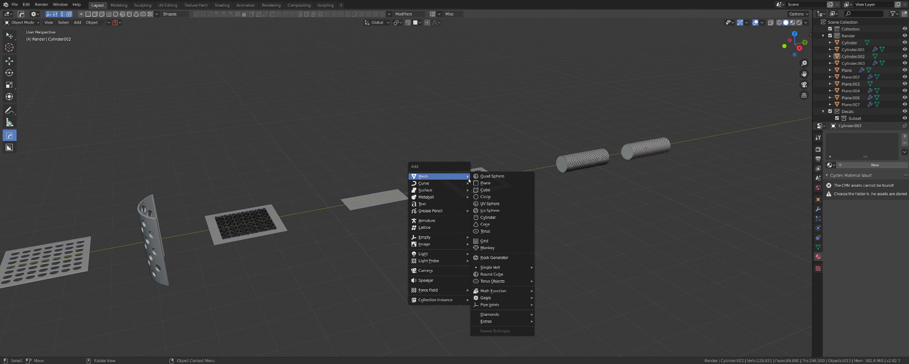
pyautogui.moveTo(505, 321)
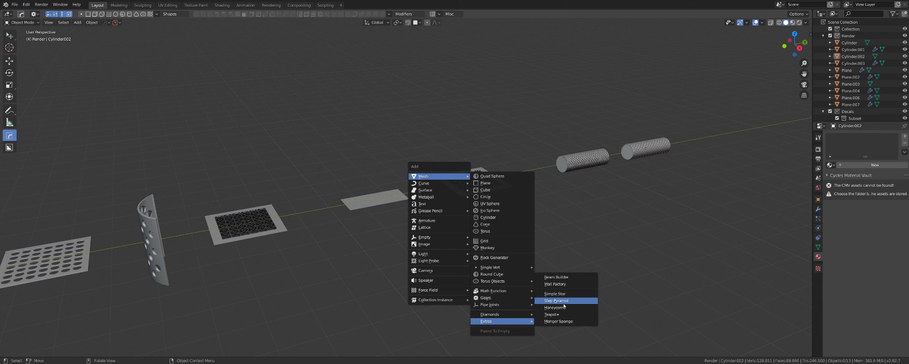
pyautogui.click(563, 307)
pyautogui.scroll(-2, 436, 196)
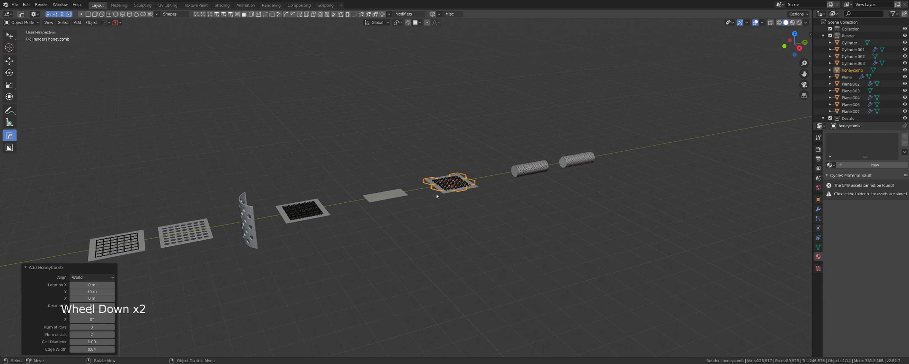
pyautogui.scroll(5, 427, 191)
pyautogui.moveTo(437, 196); pyautogui.dragTo(215, 230, button='middle')
pyautogui.keyDown('shift'); pyautogui.scroll(1, 427, 191); pyautogui.keyUp('shift')
pyautogui.scroll(2, 351, 159)
pyautogui.scroll(-2, 375, 179)
pyautogui.keyDown('shift'); pyautogui.scroll(1, 365, 185); pyautogui.keyUp('shift')
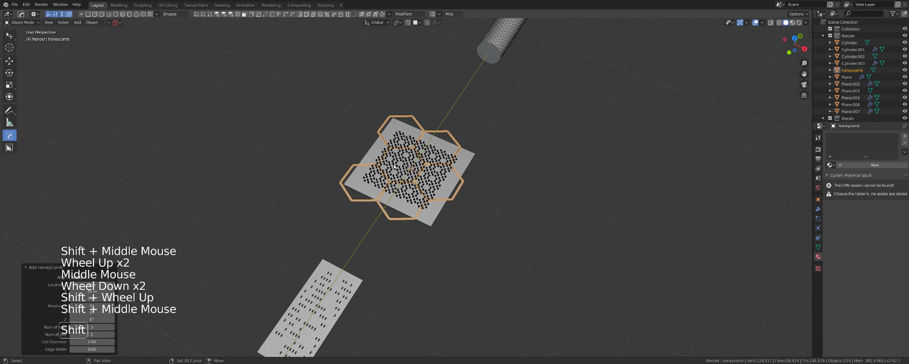
pyautogui.scroll(2, 214, 229)
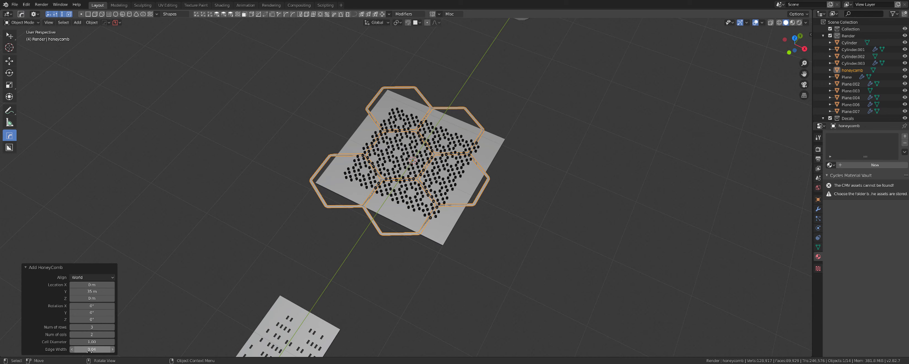
# In top orthographic view, move the honeycomb about 12.2 m along Y, past the last cylinder in the row.
pyautogui.scroll(-3, 434, 183)
pyautogui.keyDown('shift'); pyautogui.moveTo(508, 113); pyautogui.dragTo(426, 179, button='middle'); pyautogui.keyUp('shift')
pyautogui.scroll(2, 424, 189)
pyautogui.press('`')
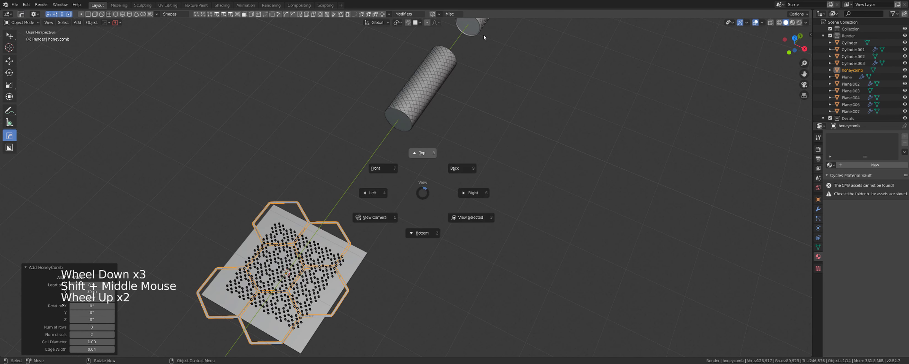
pyautogui.click(422, 152)
pyautogui.scroll(-4, 483, 134)
pyautogui.press('KP_5')
pyautogui.scroll(-5, 485, 133)
pyautogui.keyDown('shift'); pyautogui.moveTo(458, 159); pyautogui.dragTo(475, 162, button='middle'); pyautogui.keyUp('shift')
pyautogui.keyDown('shift'); pyautogui.scroll(2, 420, 206); pyautogui.keyUp('shift')
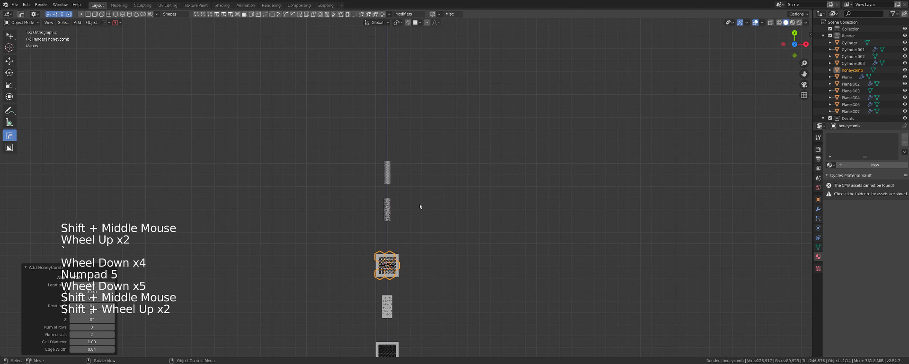
pyautogui.press('g')
pyautogui.click(430, 53)
pyautogui.scroll(1, 425, 74)
pyautogui.keyDown('shift'); pyautogui.scroll(3, 420, 86); pyautogui.keyUp('shift')
pyautogui.keyDown('shift'); pyautogui.moveTo(412, 97); pyautogui.dragTo(420, 173, button='middle'); pyautogui.keyUp('shift')
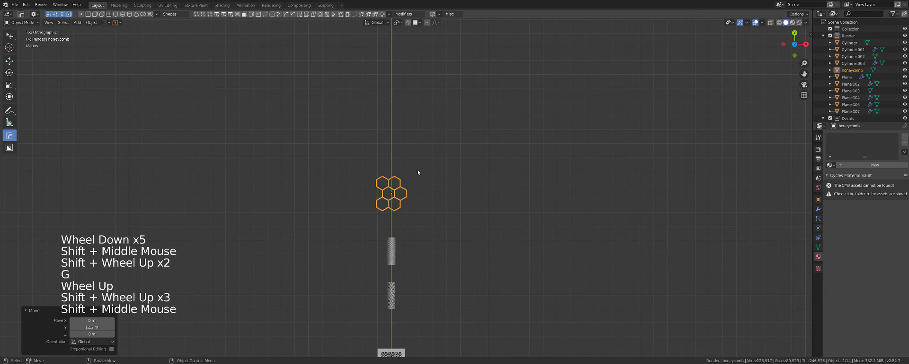
pyautogui.scroll(6, 416, 194)
pyautogui.keyDown('shift'); pyautogui.moveTo(412, 207); pyautogui.dragTo(421, 214, button='middle'); pyautogui.keyUp('shift')
pyautogui.keyDown('shift'); pyautogui.scroll(2, 420, 214); pyautogui.keyUp('shift')
pyautogui.scroll(-2, 419, 205)
pyautogui.hotkey('shift', 'a')
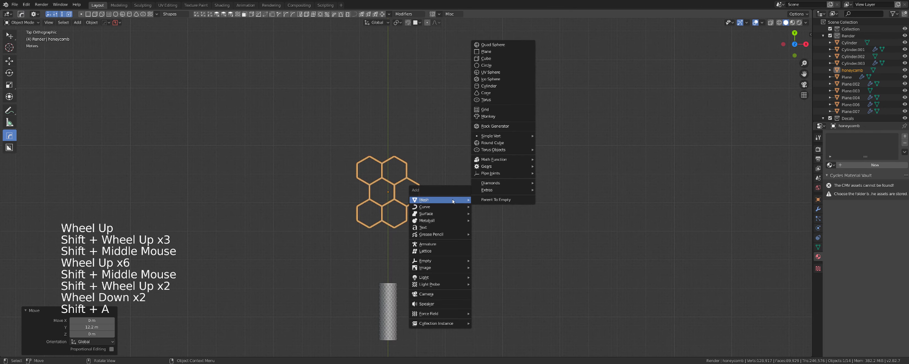
pyautogui.hotkey('shift', 'a')
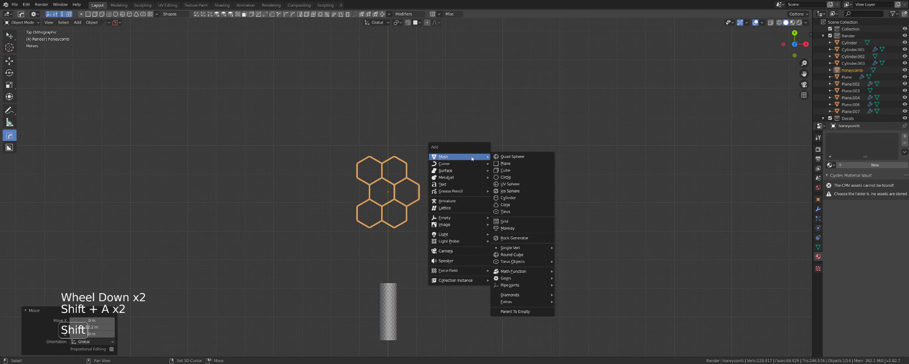
pyautogui.hotkey('shift', 'a')
pyautogui.hotkey('shift', 'a')
# Snap the 3D cursor to the honeycomb's origin and add a plane there.
pyautogui.hotkey('shift', 's')
pyautogui.scroll(2, 424, 149)
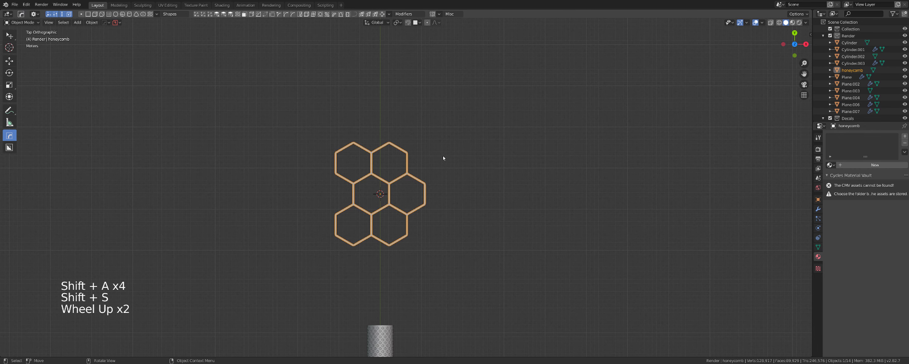
pyautogui.hotkey('shift', 'a')
pyautogui.moveTo(413, 149)
pyautogui.click(466, 157)
pyautogui.scroll(-2, 457, 152)
pyautogui.scroll(3, 465, 155)
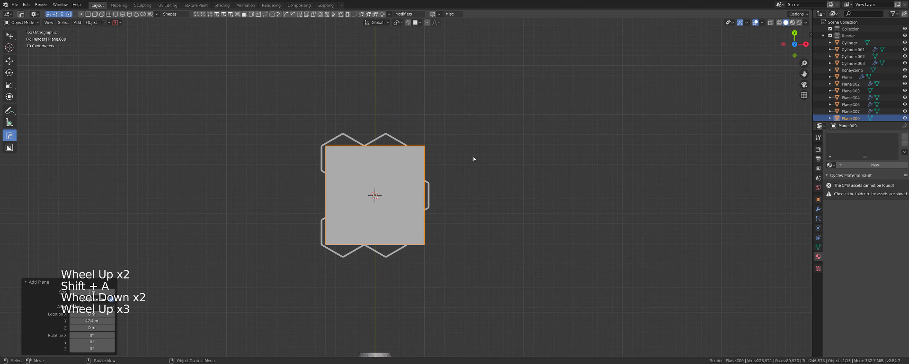
# Scale the honeycomb down to about 0.124 and rotate it -90° around the Z axis.
pyautogui.click(404, 148)
pyautogui.scroll(3, 595, 138)
pyautogui.press('s')
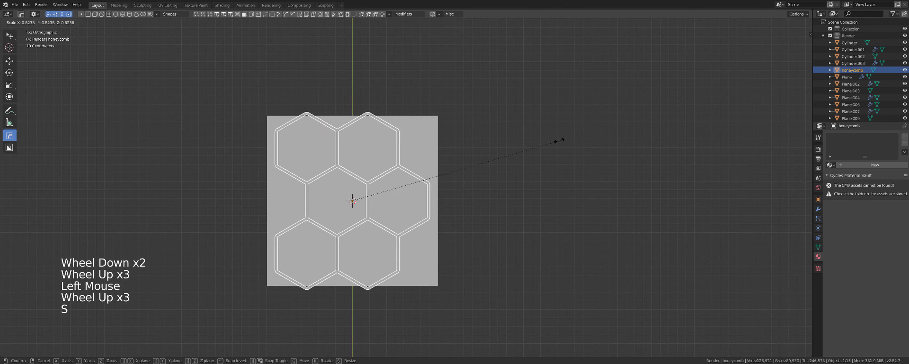
pyautogui.click(382, 187)
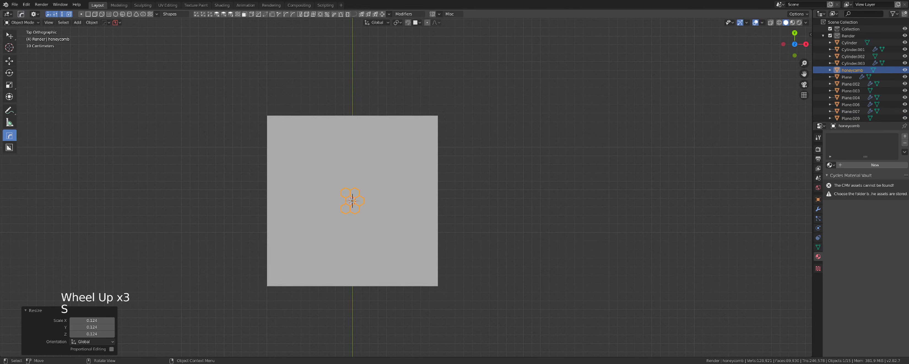
pyautogui.press('r')
pyautogui.press('x')
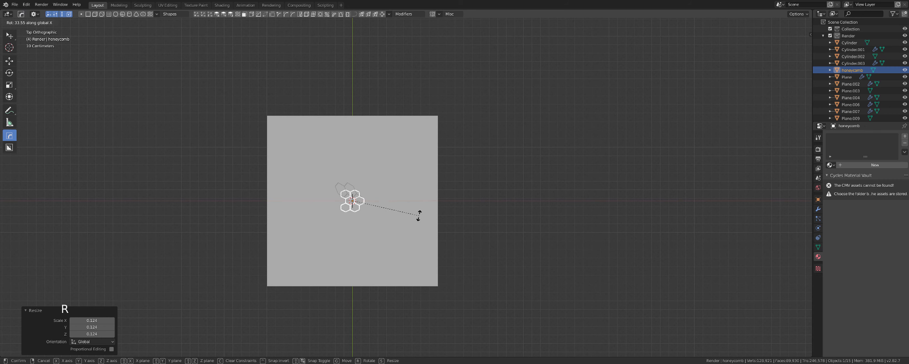
pyautogui.press('z')
pyautogui.click(367, 235)
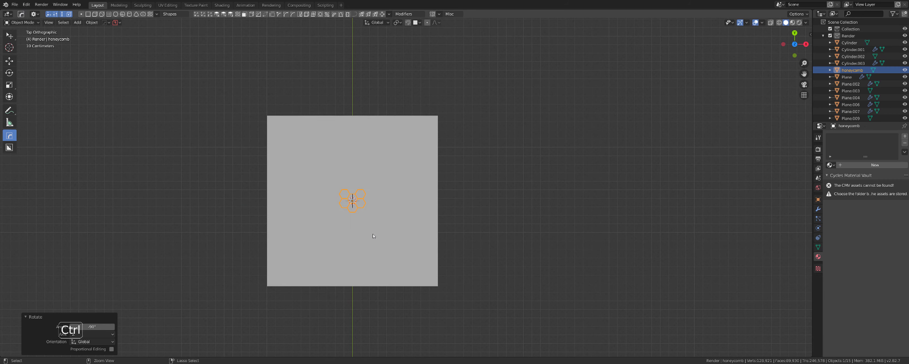
# Move the honeycomb about -0.675 m in X and -0.7 m in Y to the plane's corner, and apply its rotation and scale.
pyautogui.keyDown('ctrl'); pyautogui.scroll(2, 369, 235); pyautogui.keyUp('ctrl')
pyautogui.keyDown('shift'); pyautogui.moveTo(371, 197); pyautogui.dragTo(411, 160, button='middle'); pyautogui.keyUp('shift')
pyautogui.press('g')
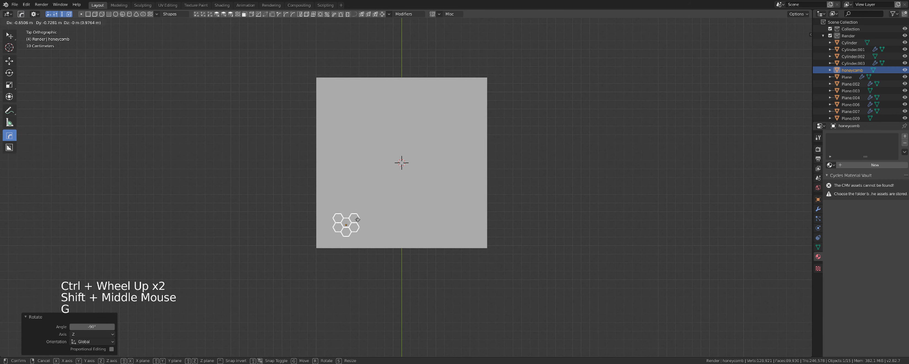
pyautogui.click(355, 217)
pyautogui.hotkey('ctrl', 'a')
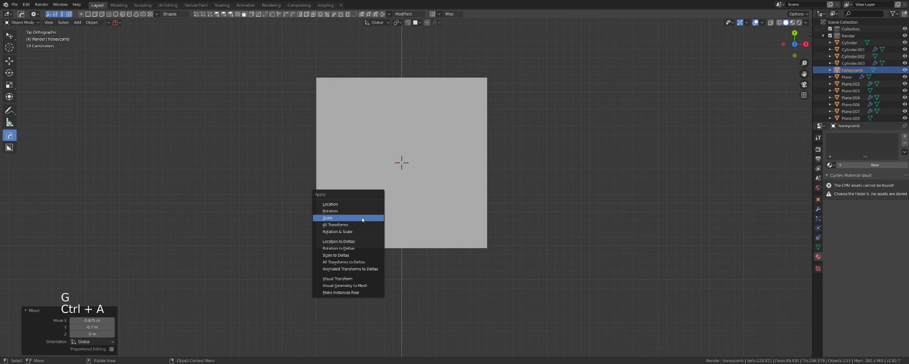
pyautogui.click(366, 231)
pyautogui.scroll(4, 365, 231)
pyautogui.keyDown('shift'); pyautogui.moveTo(351, 218); pyautogui.dragTo(390, 192, button='middle'); pyautogui.keyUp('shift')
pyautogui.keyDown('shift'); pyautogui.scroll(1, 390, 192); pyautogui.keyUp('shift')
pyautogui.scroll(1, 390, 191)
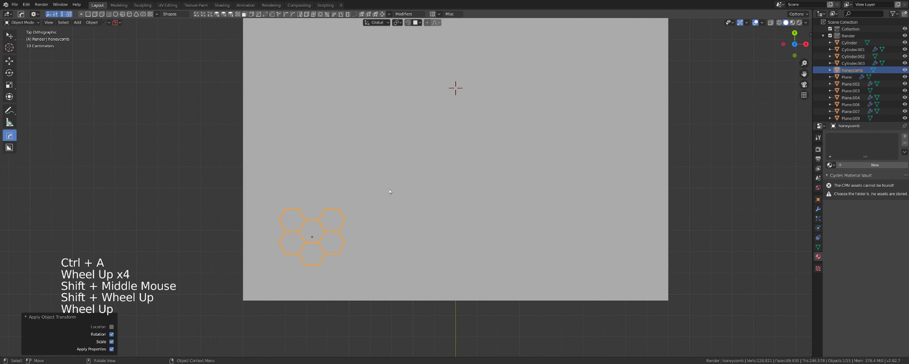
# Array the honeycomb into a column of 6 along Y with a constant offset of 0.29.
pyautogui.scroll(-6, 389, 191)
pyautogui.press('q')
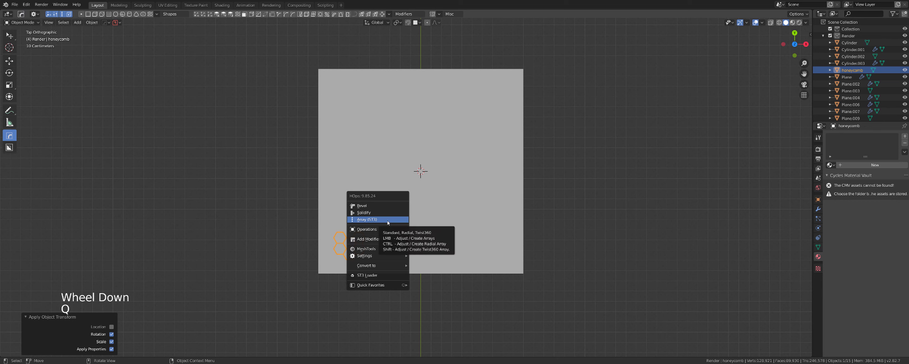
pyautogui.click(388, 222)
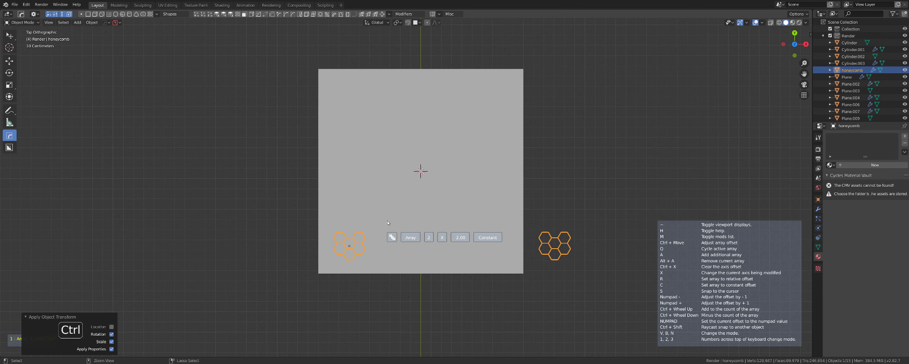
pyautogui.press('x')
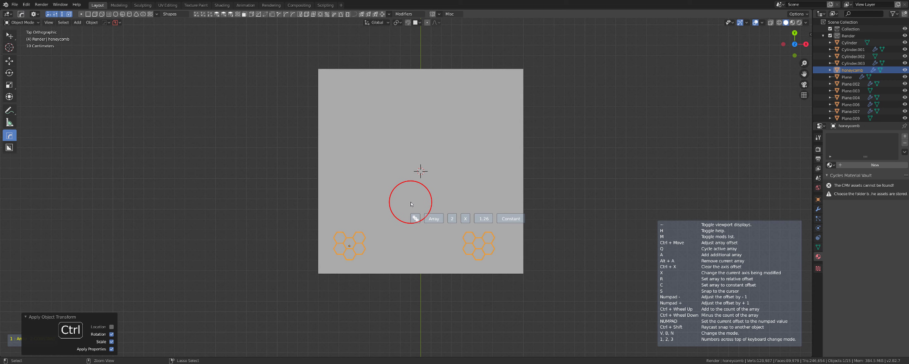
pyautogui.press('x')
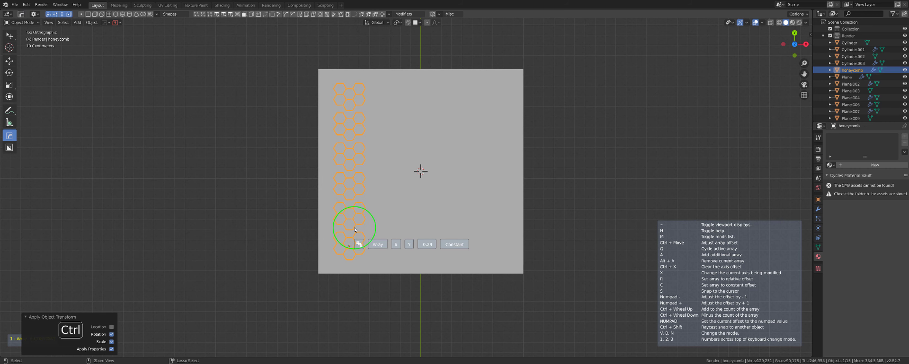
pyautogui.click(354, 229)
pyautogui.scroll(2, 391, 202)
pyautogui.scroll(-1, 391, 201)
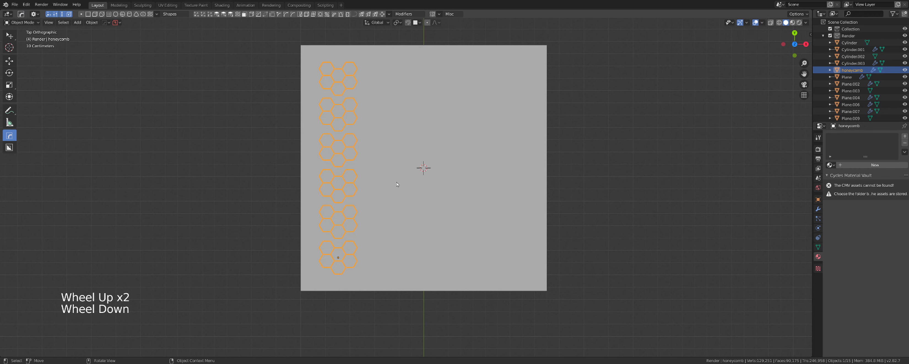
# Delete a trial duplicate of the honeycomb column, and hide the plane beneath the column.
pyautogui.hotkey('shift', 'd')
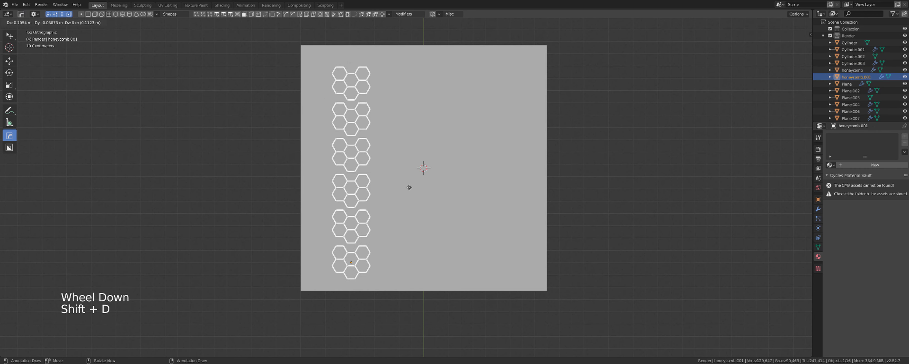
pyautogui.press('x')
pyautogui.click(442, 178)
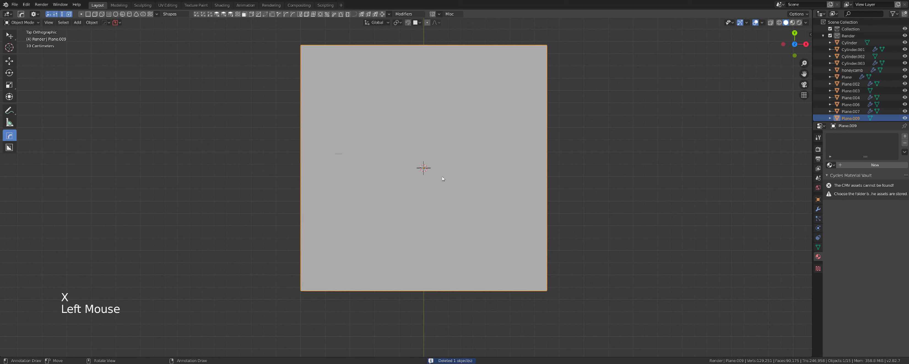
pyautogui.press('h')
# Duplicate the honeycomb column about 0.31 m along X and -0.05 m along Y, beside the original.
pyautogui.click(352, 159)
pyautogui.hotkey('shift', 'd')
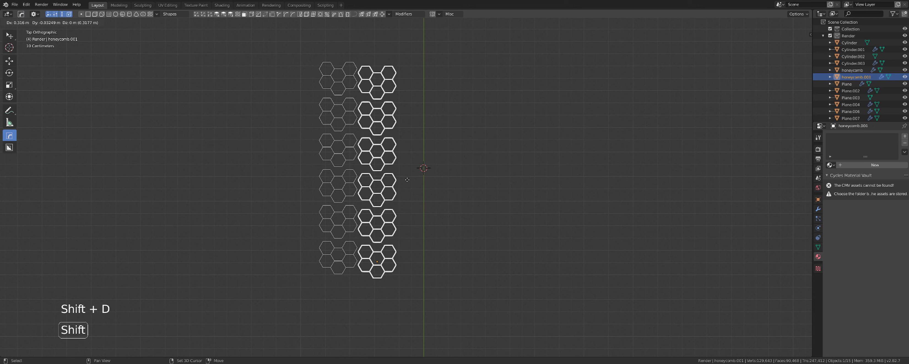
pyautogui.click(399, 196)
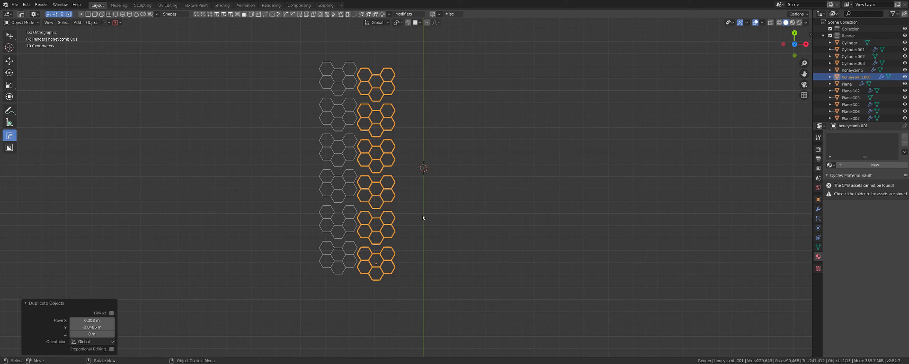
# Duplicate the newest honeycomb column three times in succession, each about 0.3 m along X, staggered in Y by about 0.06, -0.05 and 0.06 m.
pyautogui.press('shift')
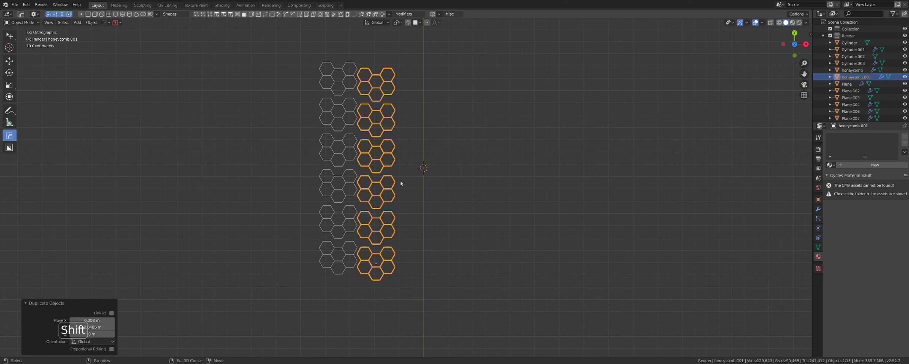
pyautogui.hotkey('shift', 'd')
pyautogui.press('shift')
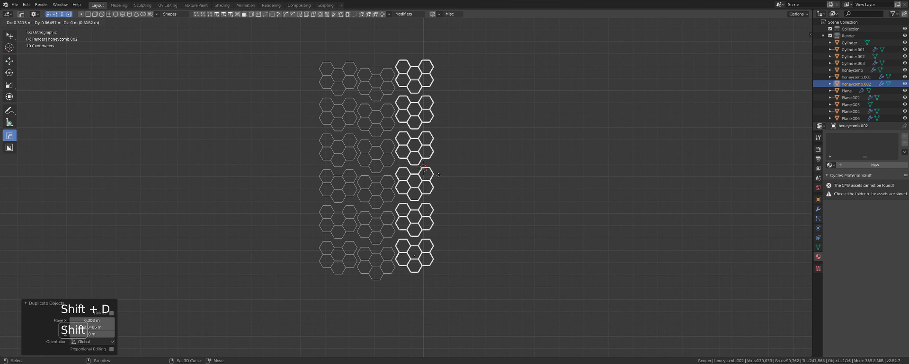
pyautogui.click(434, 184)
pyautogui.hotkey('shift', 'd')
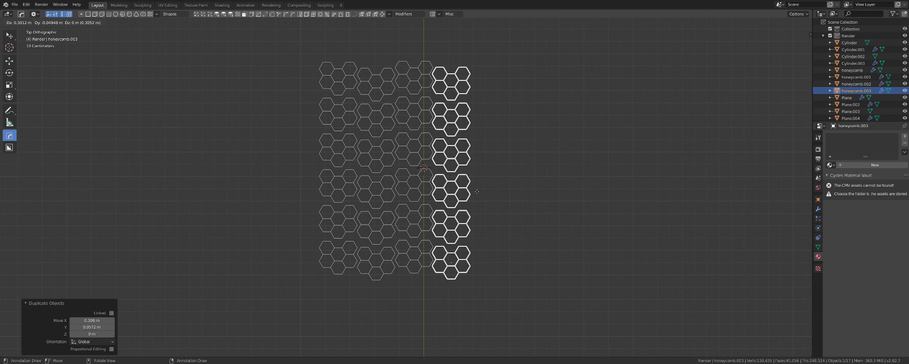
pyautogui.click(477, 192)
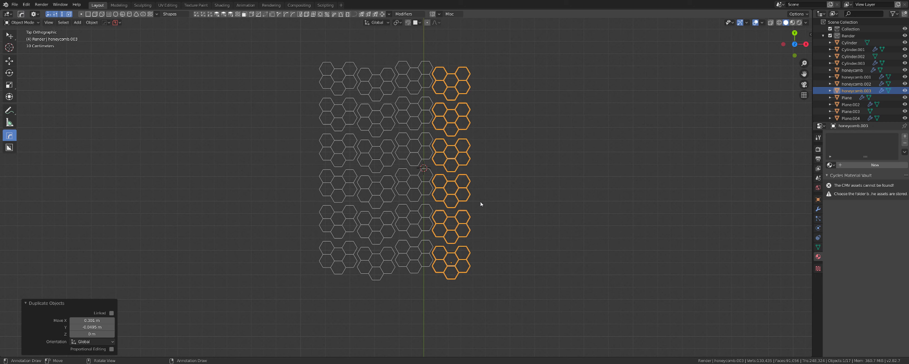
pyautogui.hotkey('shift', 'd')
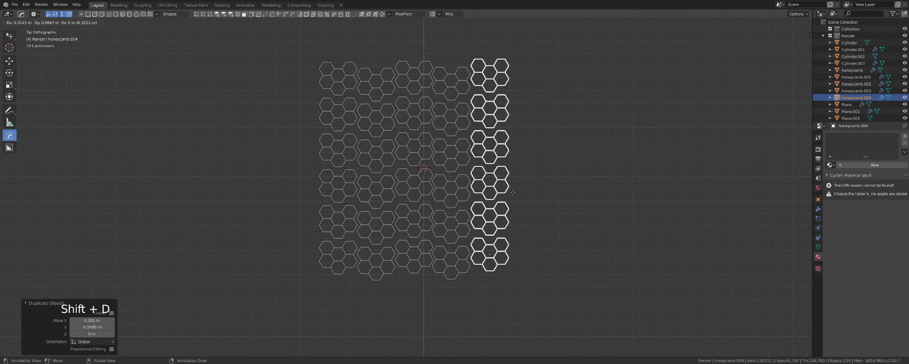
pyautogui.click(512, 193)
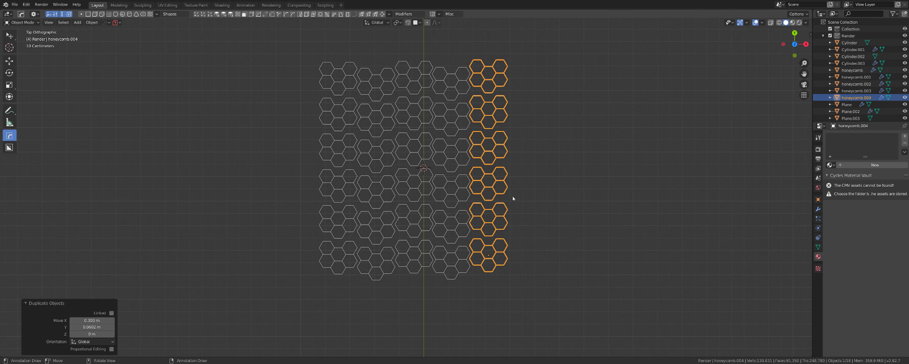
pyautogui.hotkey('alt', 'h')
pyautogui.scroll(-2, 512, 196)
pyautogui.moveTo(512, 195); pyautogui.dragTo(475, 156, button='middle')
pyautogui.scroll(3, 472, 166)
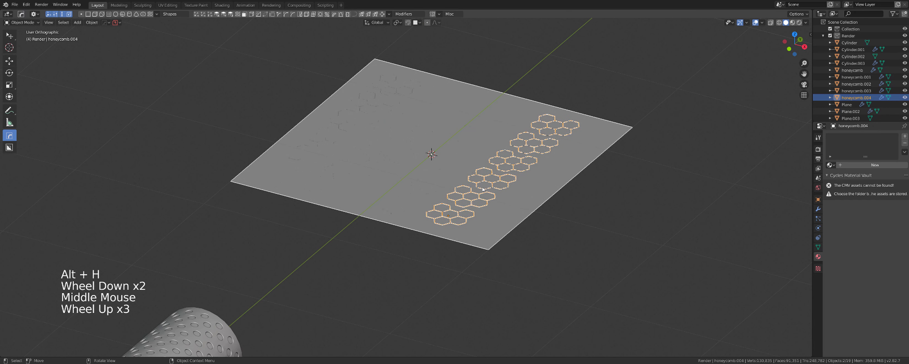
pyautogui.press('h')
pyautogui.moveTo(475, 189); pyautogui.dragTo(465, 189, button='middle')
pyautogui.click(465, 189)
pyautogui.keyDown('shift'); pyautogui.click(408, 159); pyautogui.keyUp('shift')
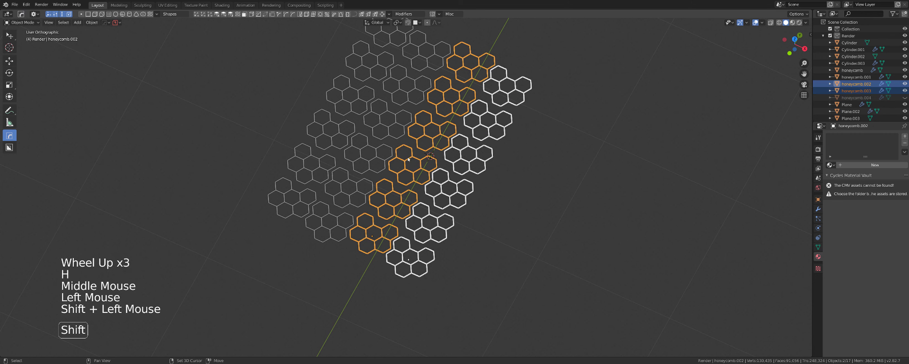
pyautogui.keyDown('shift'); pyautogui.click(369, 155); pyautogui.keyUp('shift')
pyautogui.keyDown('shift'); pyautogui.click(370, 62); pyautogui.keyUp('shift')
pyautogui.scroll(-3, 370, 61)
pyautogui.moveTo(371, 62); pyautogui.dragTo(468, 164, button='middle')
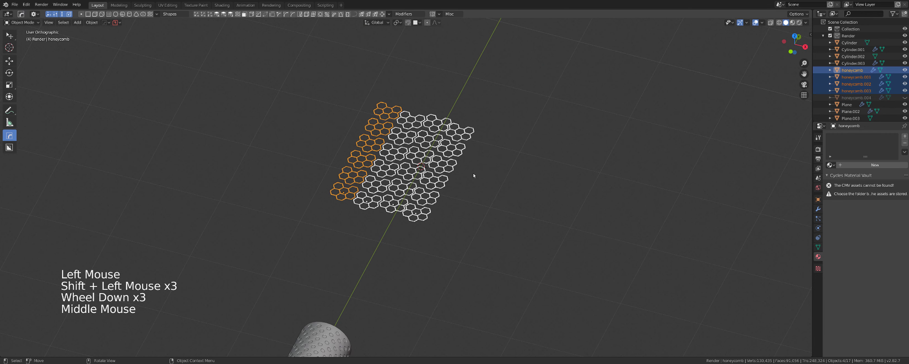
pyautogui.hotkey('alt', 'h')
pyautogui.scroll(2, 485, 170)
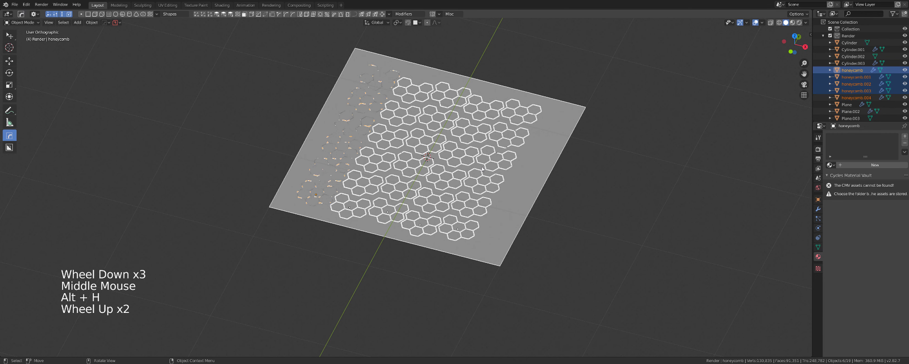
# Hide the plane and apply the array modifiers of all five honeycomb columns with Smart Apply.
pyautogui.click(526, 191)
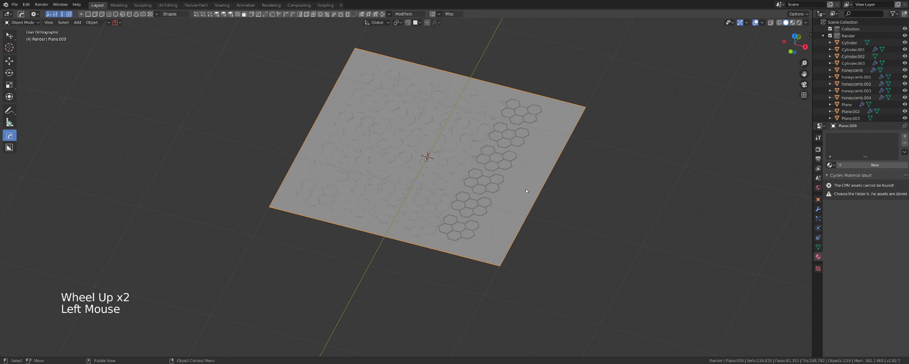
pyautogui.press('h')
pyautogui.click(473, 179)
pyautogui.keyDown('shift'); pyautogui.click(455, 166); pyautogui.keyUp('shift')
pyautogui.keyDown('shift'); pyautogui.click(384, 149); pyautogui.keyUp('shift')
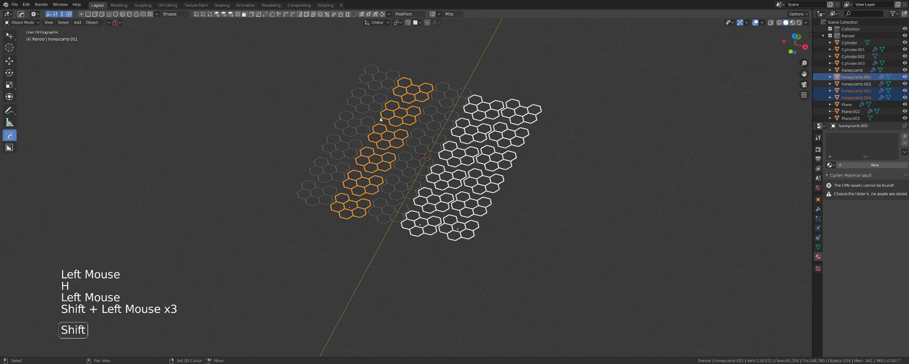
pyautogui.keyDown('shift'); pyautogui.click(344, 151); pyautogui.keyUp('shift')
pyautogui.keyDown('shift'); pyautogui.click(426, 155); pyautogui.keyUp('shift')
pyautogui.press('q')
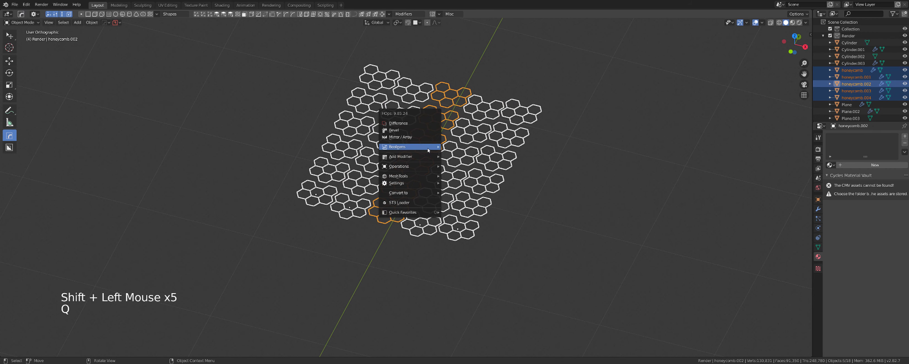
pyautogui.moveTo(427, 156)
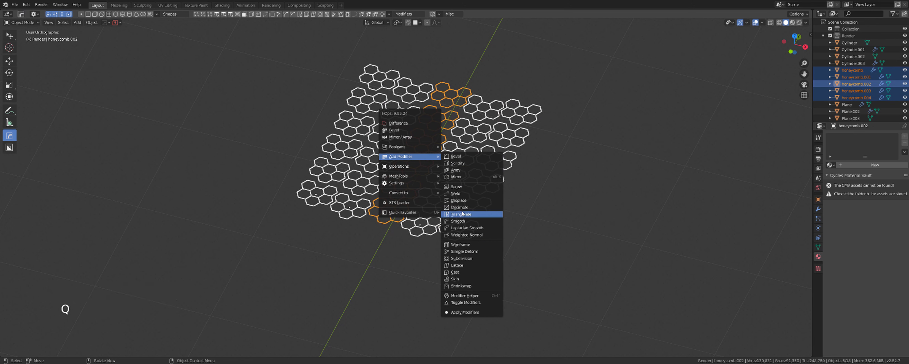
pyautogui.moveTo(437, 167)
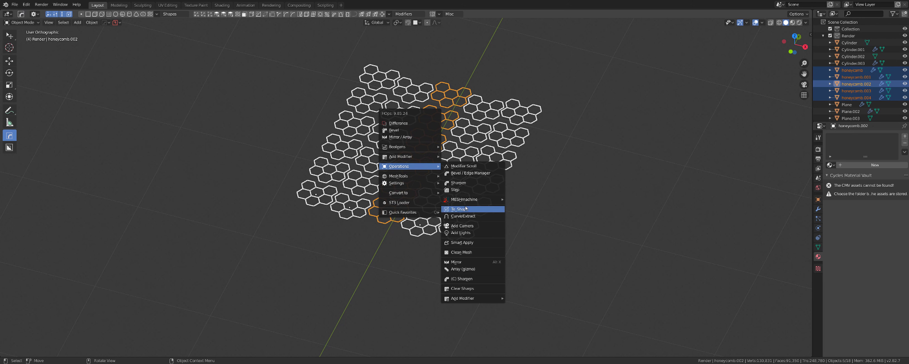
pyautogui.click(461, 242)
pyautogui.scroll(2, 460, 188)
pyautogui.scroll(-2, 451, 184)
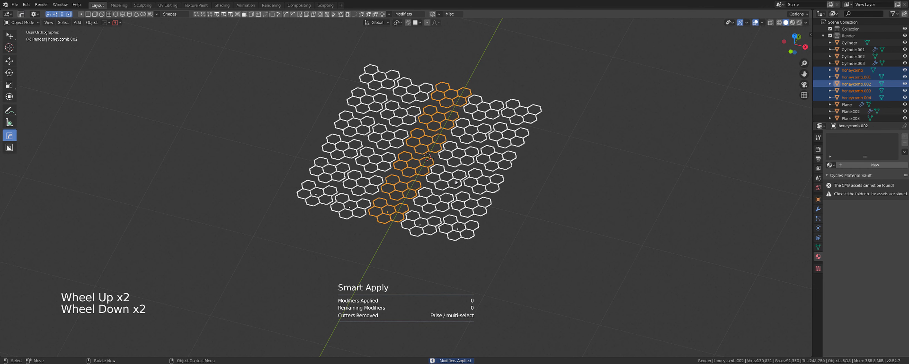
# Join the five honeycomb columns into one object and extrude its faces to give the honeycomb depth.
pyautogui.hotkey('ctrl', 'j')
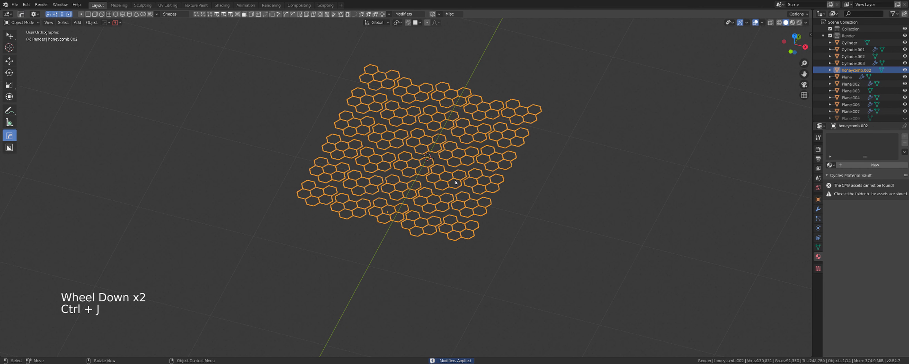
pyautogui.press('Tab')
pyautogui.scroll(2, 575, 143)
pyautogui.moveTo(575, 143); pyautogui.dragTo(550, 148, button='middle')
pyautogui.press('e')
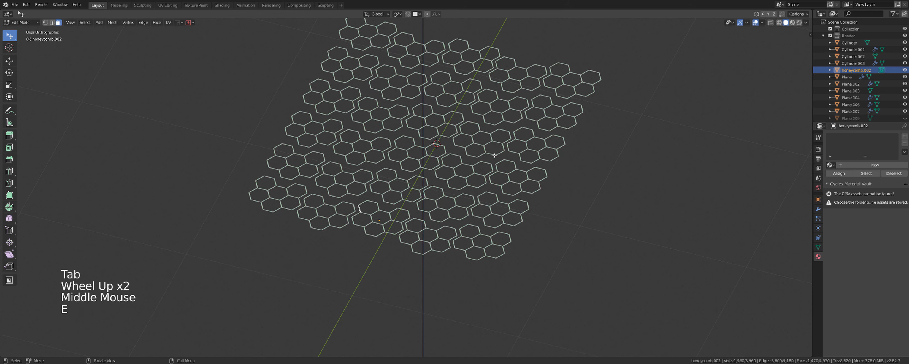
pyautogui.click(493, 150)
pyautogui.press('Tab')
pyautogui.scroll(2, 444, 120)
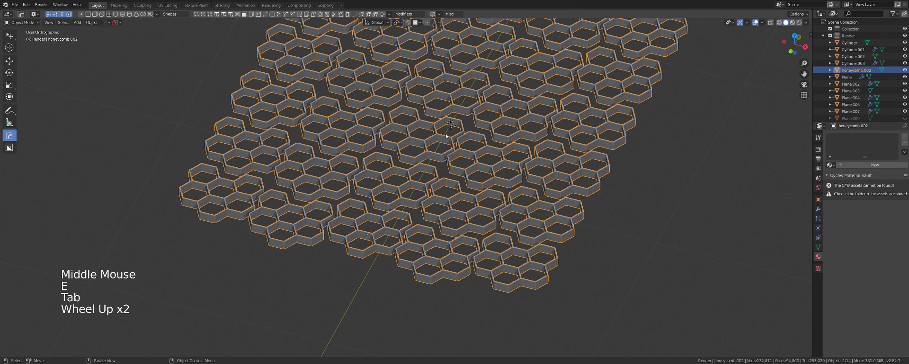
# Sharpen the extruded honeycomb with CSharp at 30° sharpness and 60° auto smooth.
pyautogui.press('q')
pyautogui.click(443, 104)
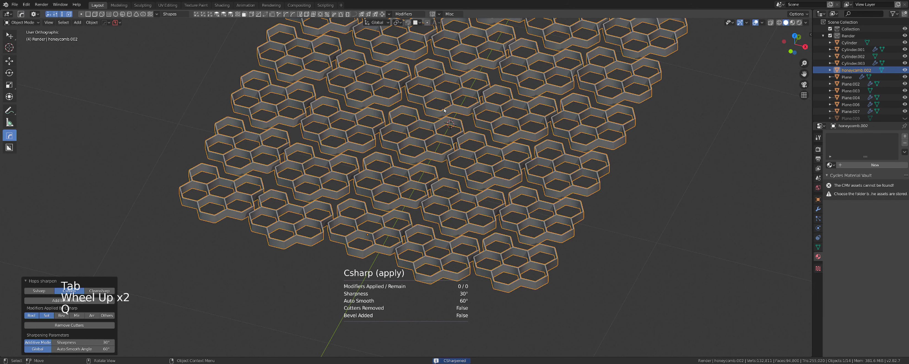